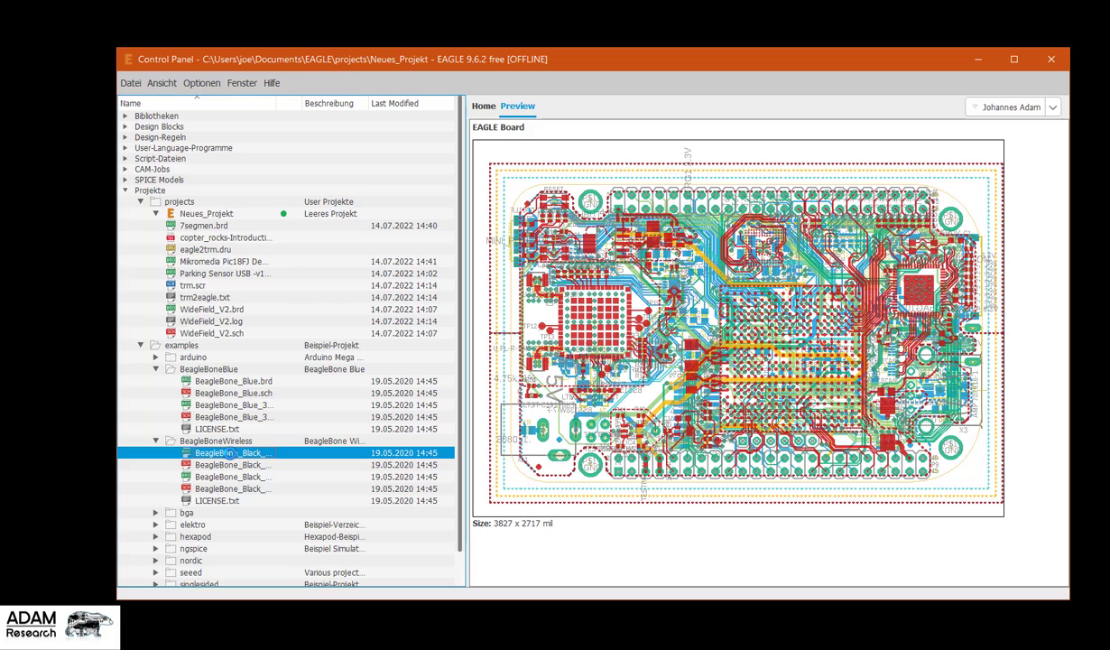
Open the BeagleBone_Black_Wireless.brd example board and run the Eda2TRM.ulp export script on it
double_click(230, 452)
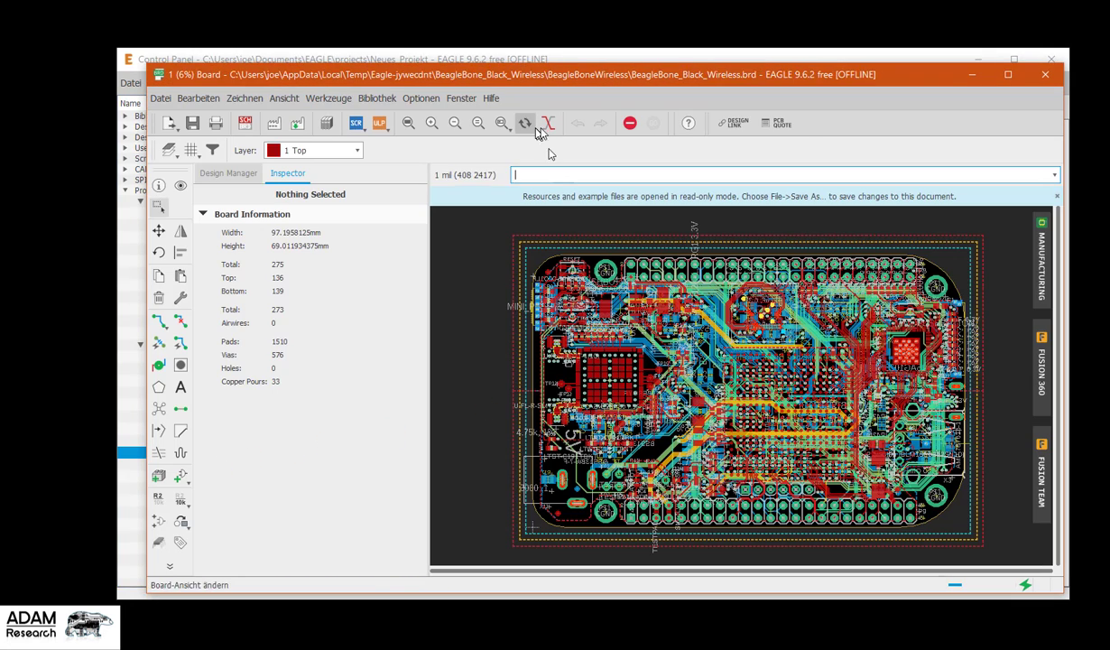
left_click(384, 129)
left_click(400, 140)
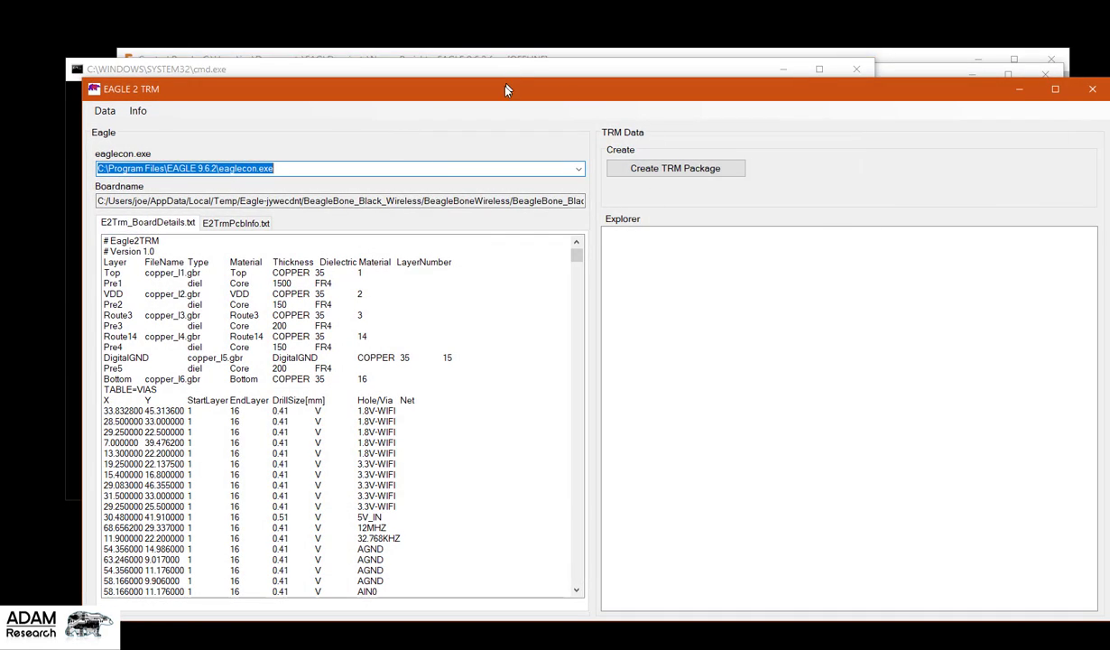
Create the TRM package from the exported board data and clear the EAGLE board window out of the way
left_click_drag(508, 94, 504, 68)
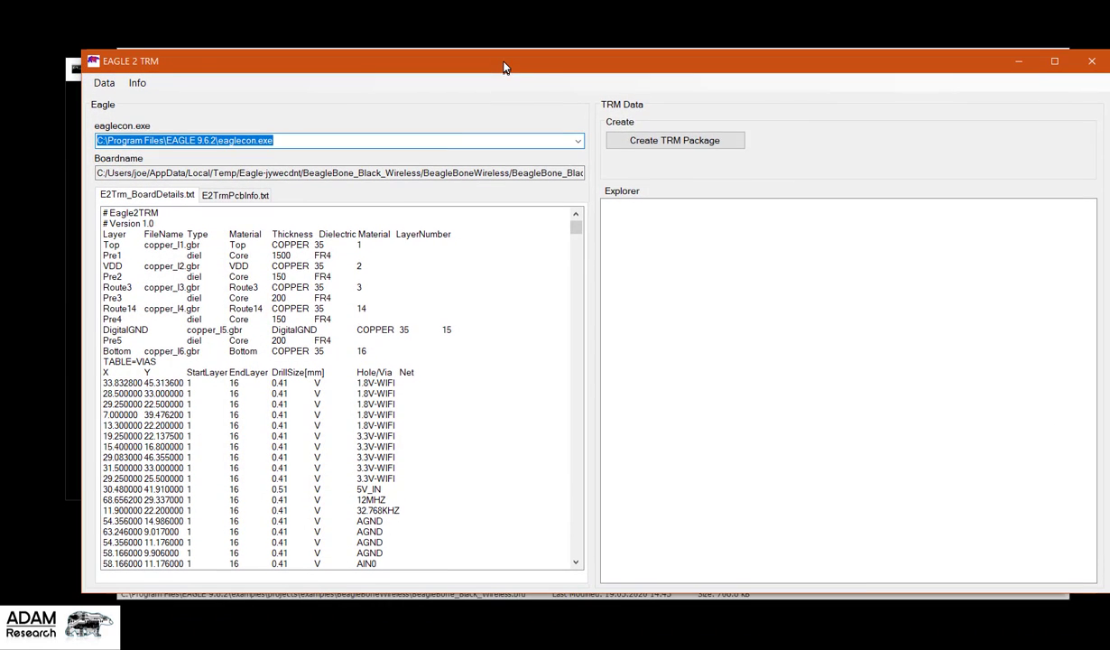
left_click(652, 138)
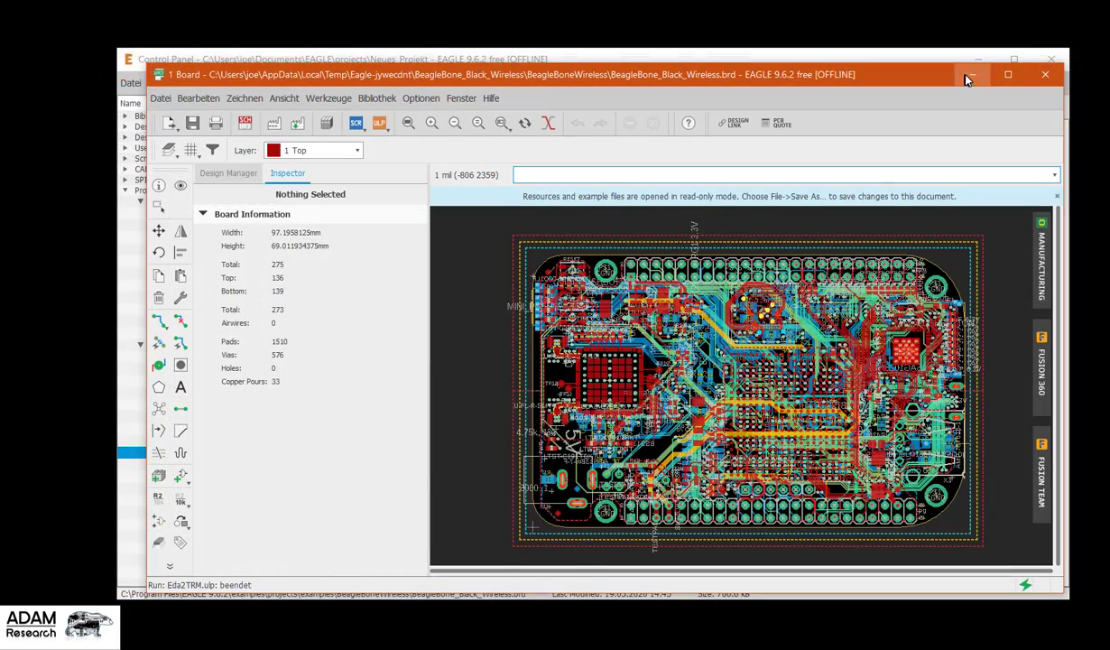
left_click(927, 72)
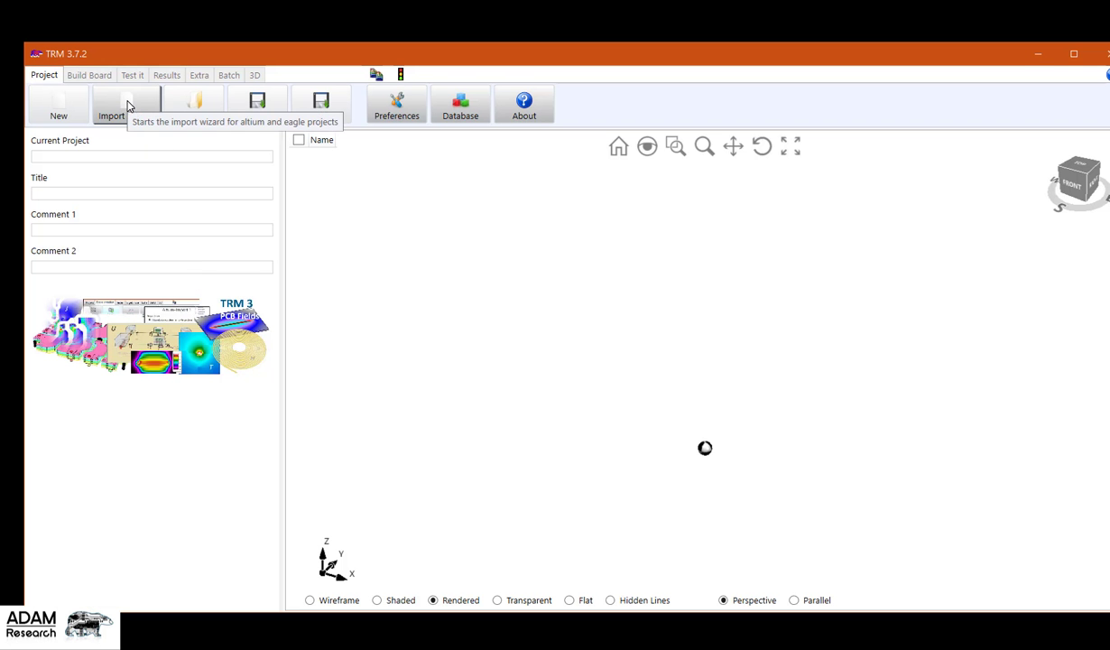
Start an Eagle import in TRM from the Temp folder into a new project, with automatic conversion and all tables
left_click(127, 106)
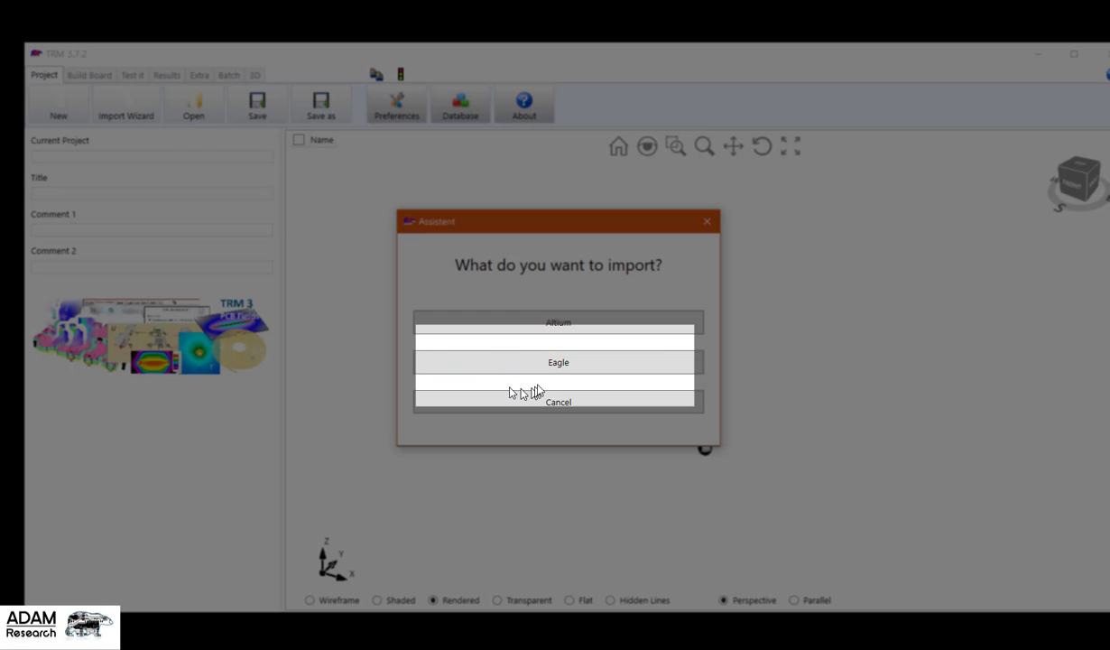
left_click(539, 362)
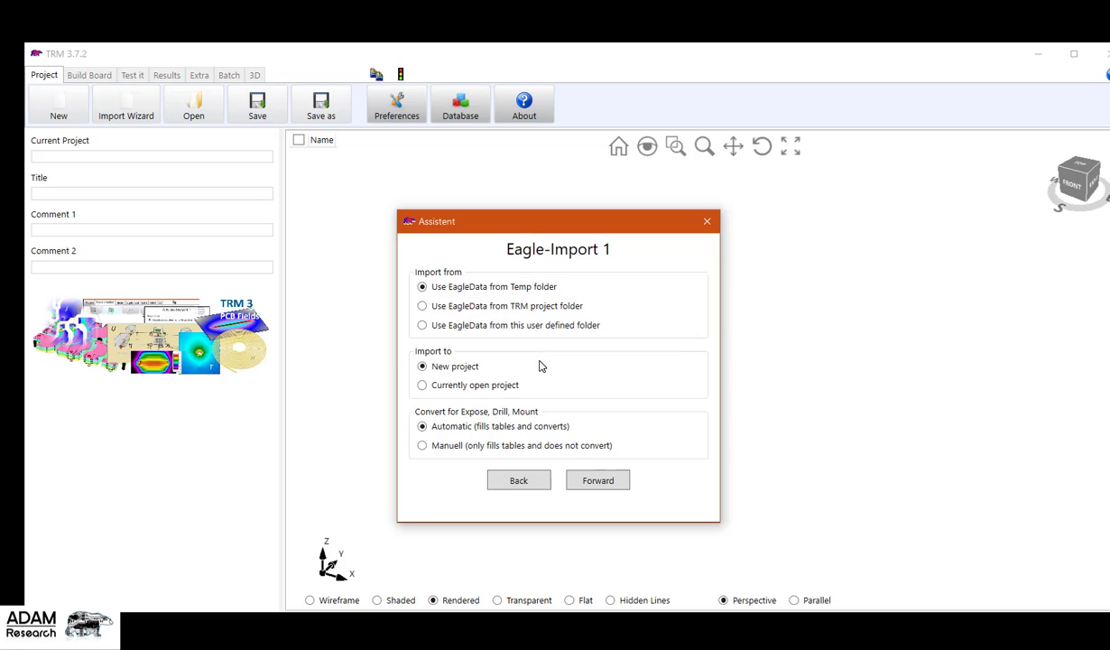
left_click(598, 480)
left_click(598, 390)
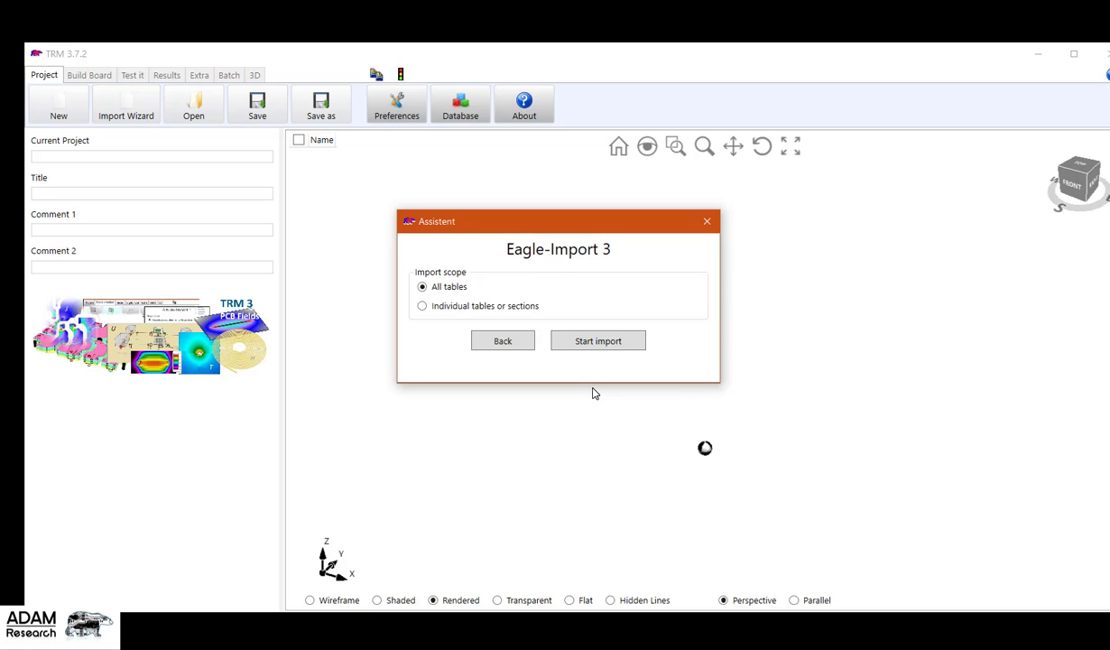
left_click(588, 342)
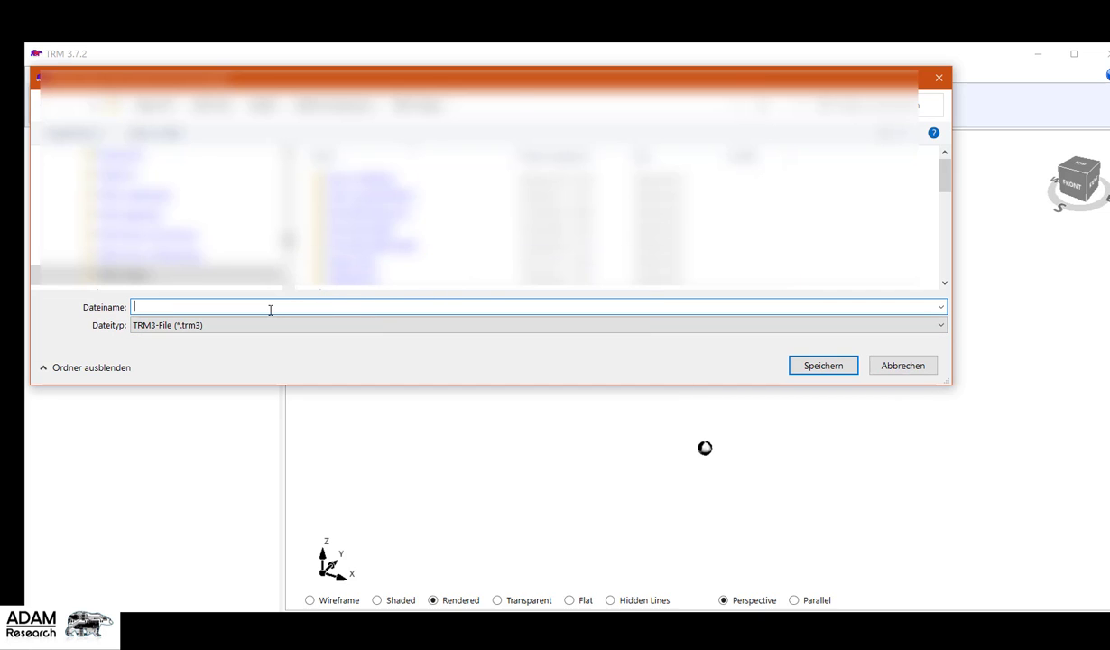
type("Eagl")
key("BackSpace")
key("BackSpace")
key("BackSpace")
key("BackSpace")
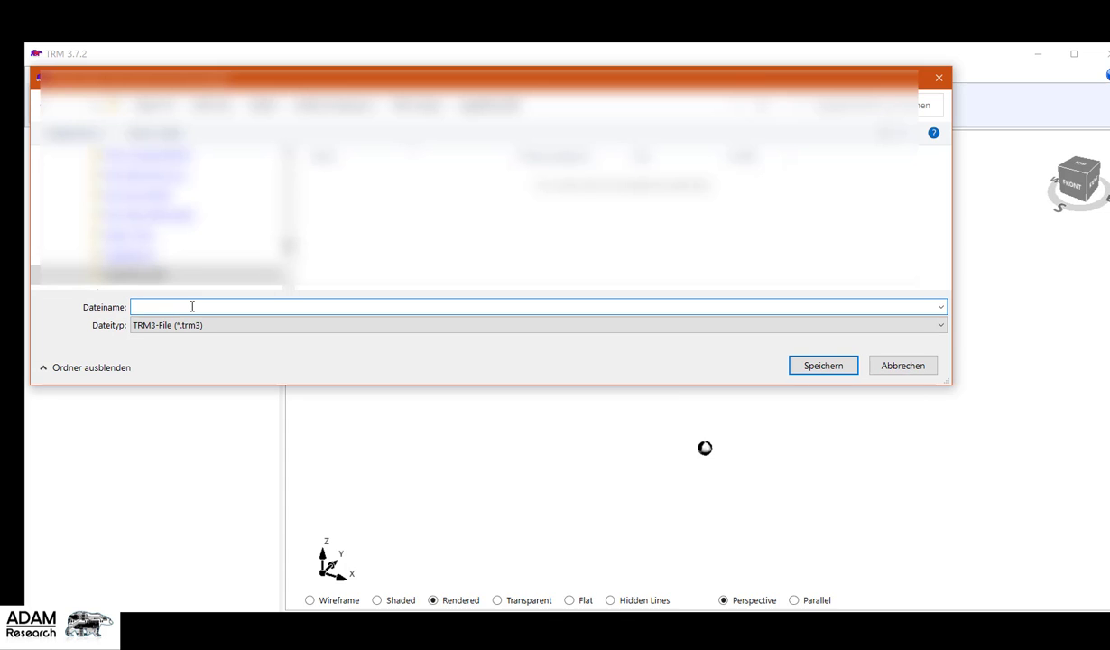
Save the new TRM project as EAGLEWizard_EN and complete the import
type("EAGLEWizard_EN")
left_click(832, 367)
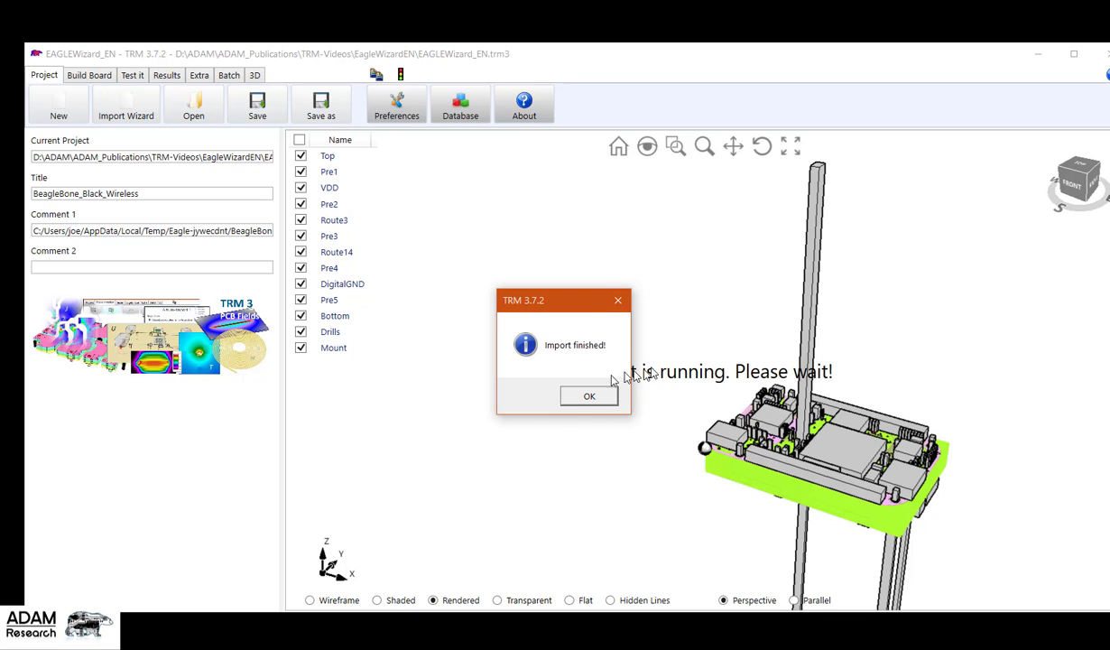
left_click(586, 397)
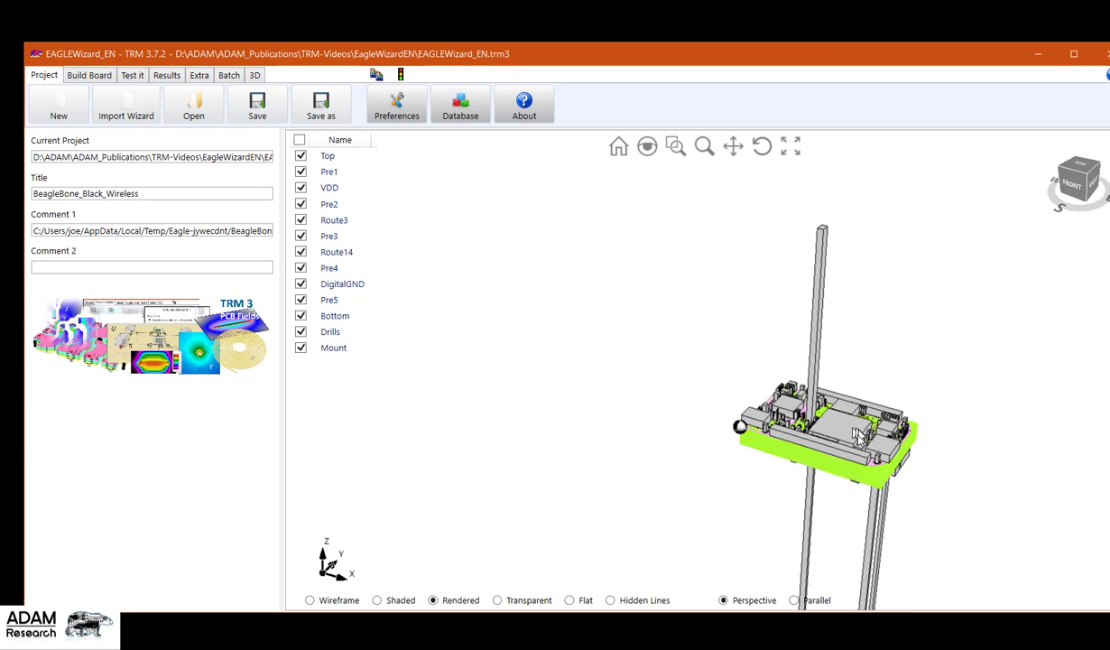
Hide all layers in the 3D board view and show only Top, VDD, Route3, Route14 and Pre5
left_click_drag(834, 376, 652, 370)
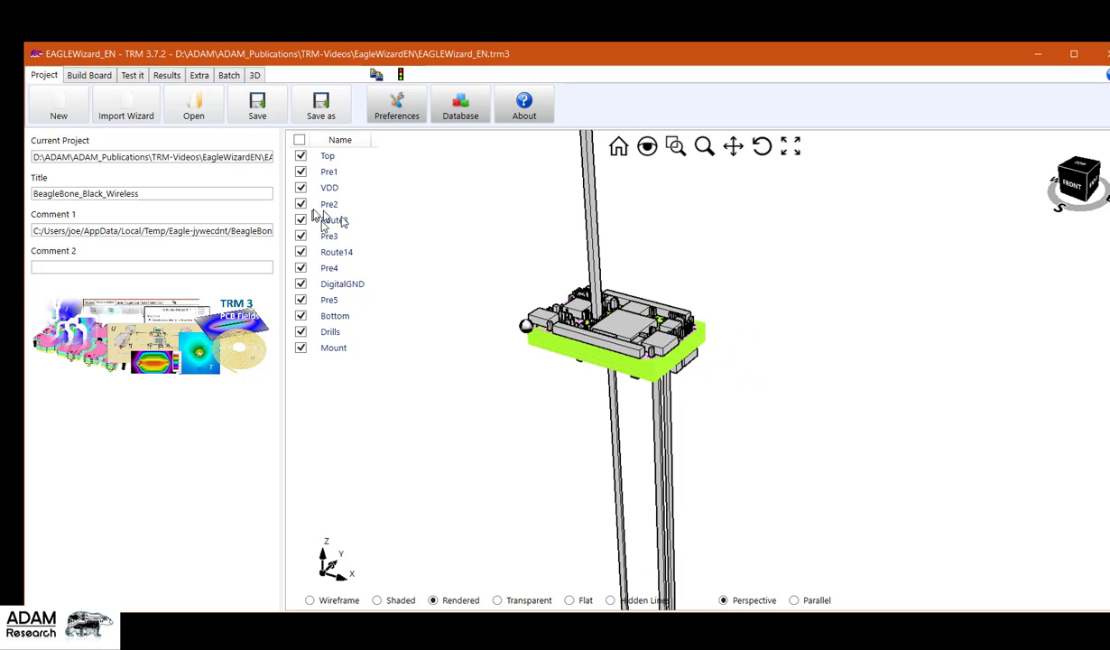
left_click(301, 141)
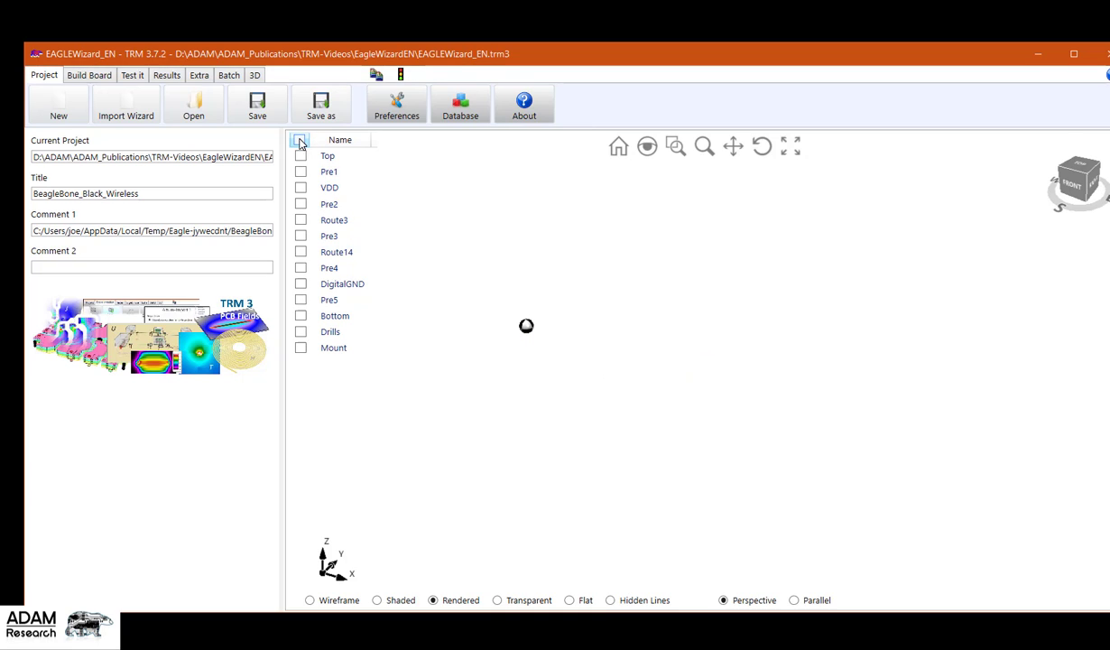
left_click(300, 156)
left_click(301, 187)
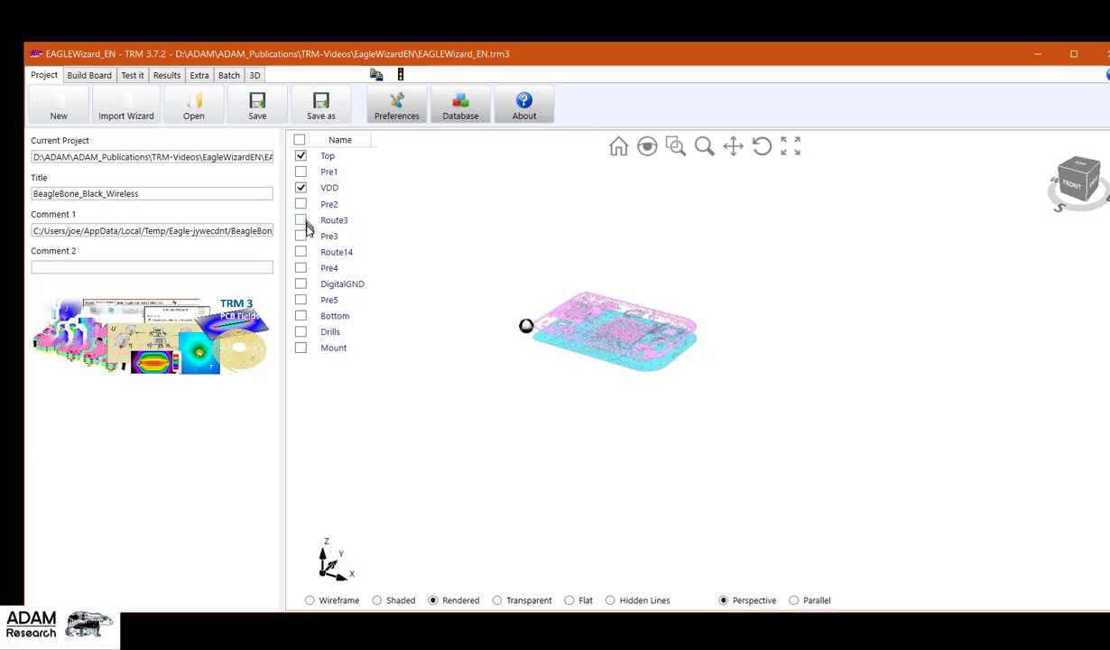
left_click(300, 220)
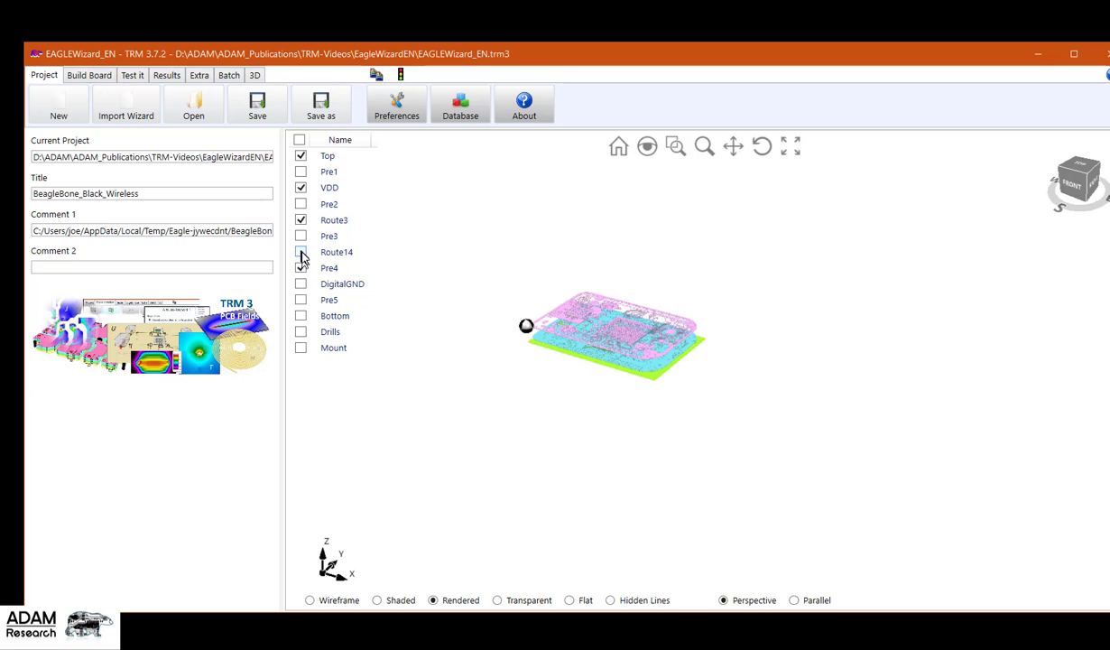
left_click(300, 252)
left_click(300, 299)
scroll(600, 338, "up", 5)
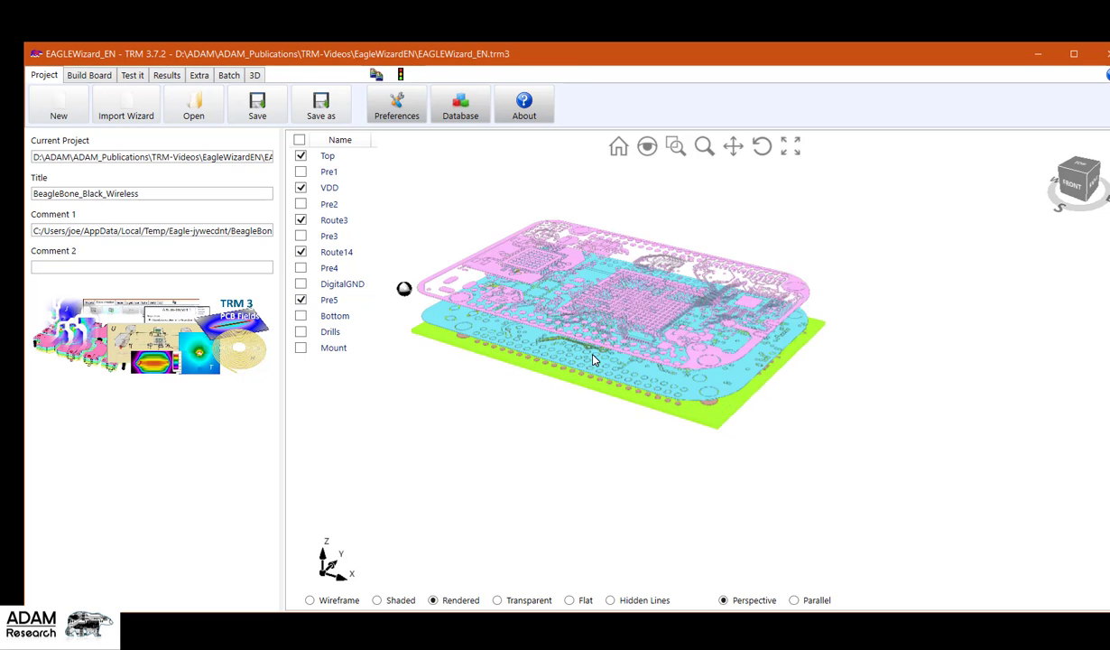
Add Drills, DigitalGND, Bottom and Mount to the 3D board view and hide Pre5
left_click_drag(600, 338, 302, 273)
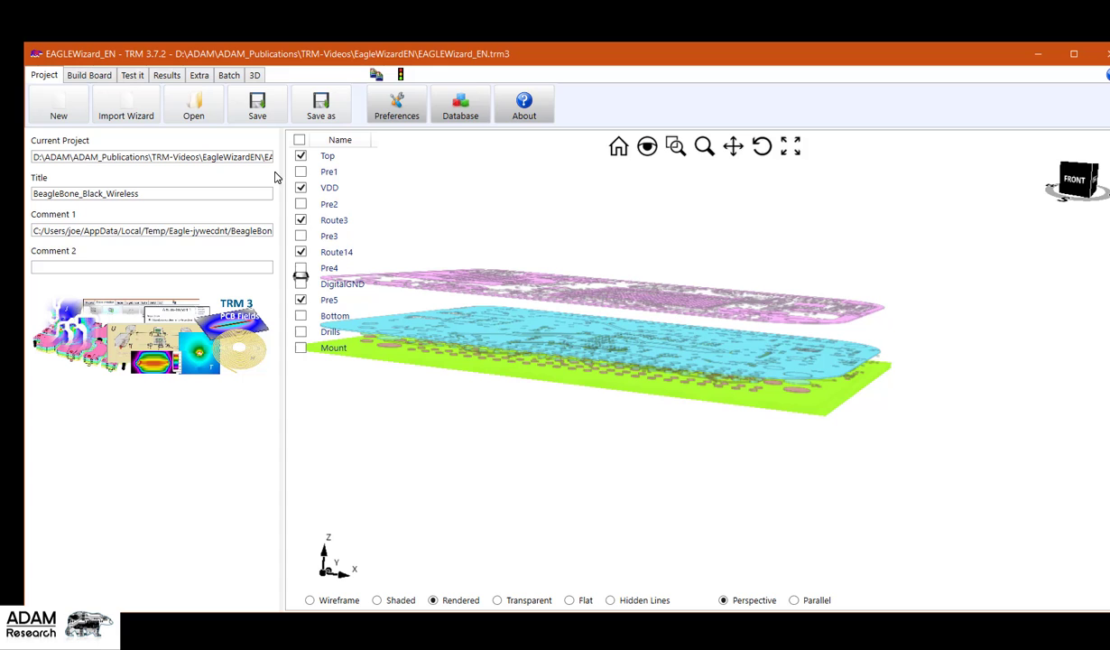
left_click(300, 331)
left_click_drag(608, 325, 322, 272)
left_click(300, 283)
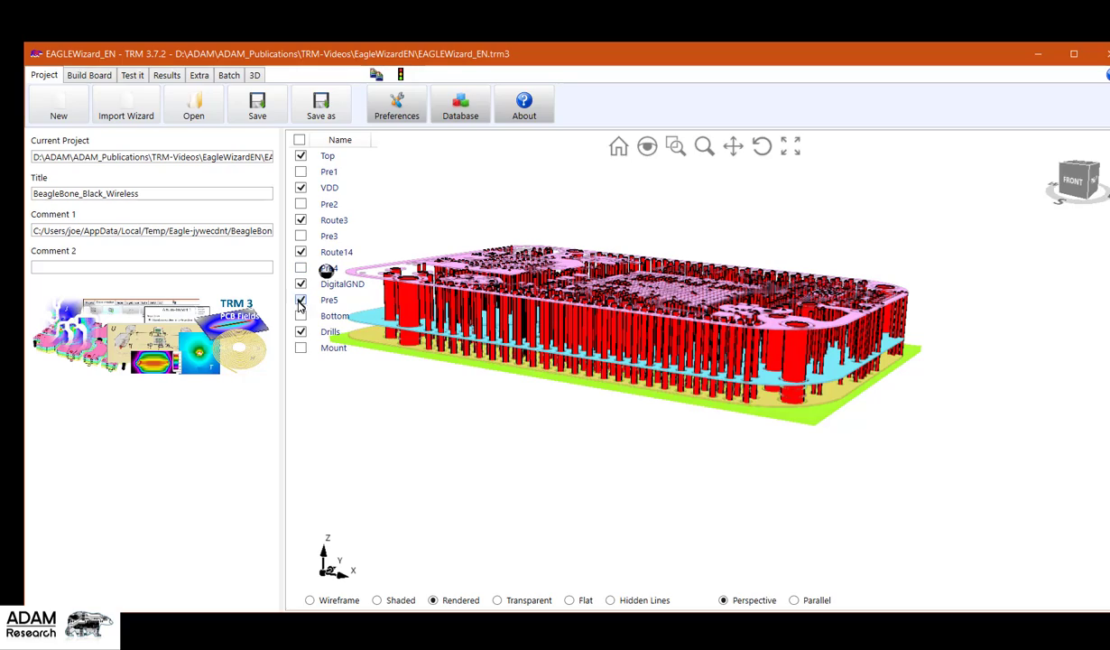
left_click(301, 315)
left_click(300, 299)
left_click_drag(529, 389, 563, 424)
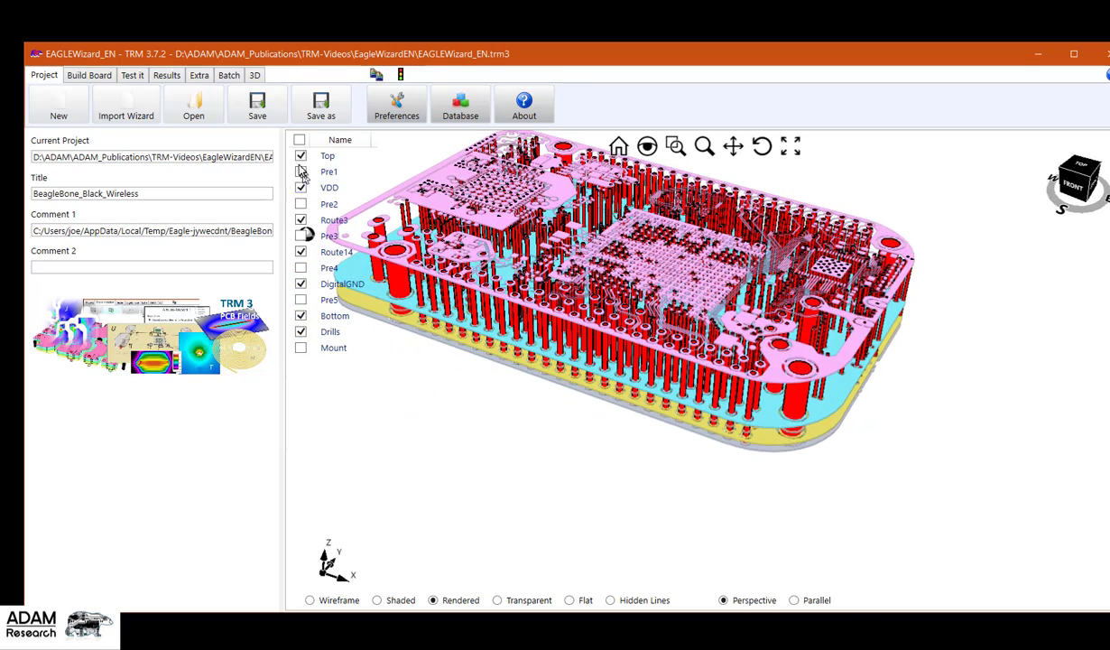
left_click(300, 349)
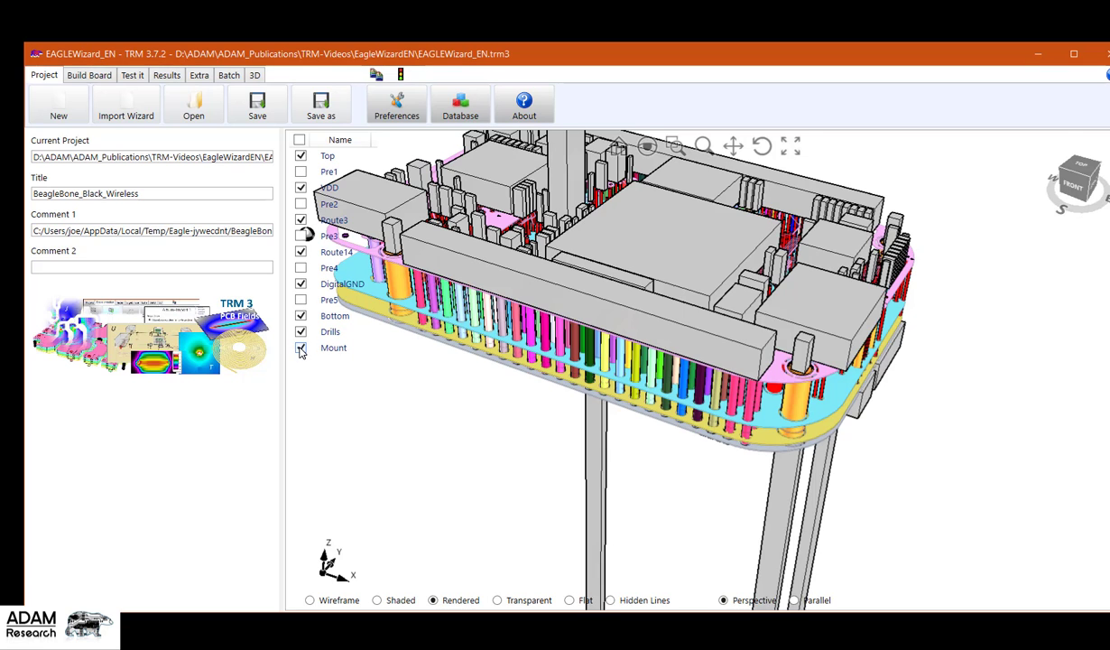
Inspect the properties of the unusually tall component blocks protruding above and below the board
scroll(521, 363, "down", 2)
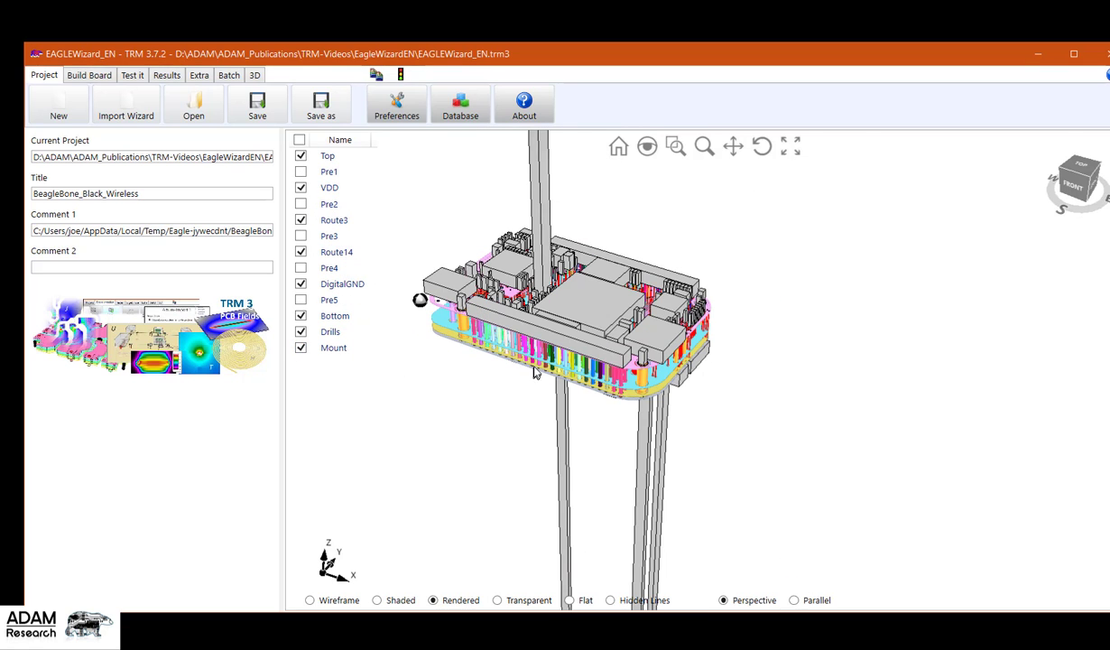
left_click(540, 176)
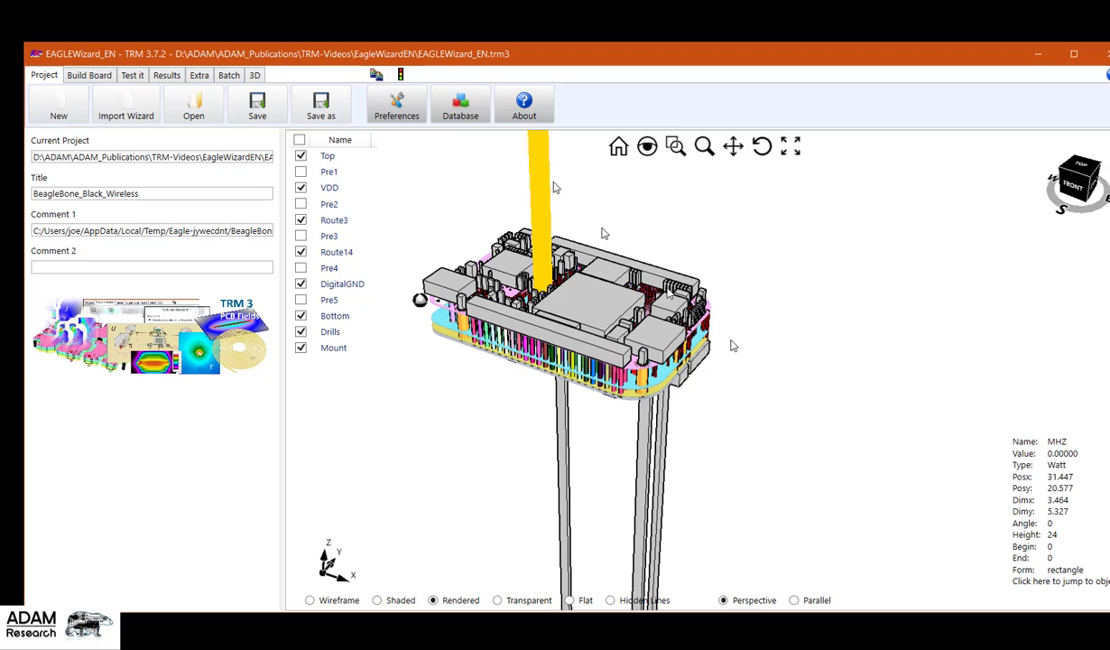
left_click(564, 426)
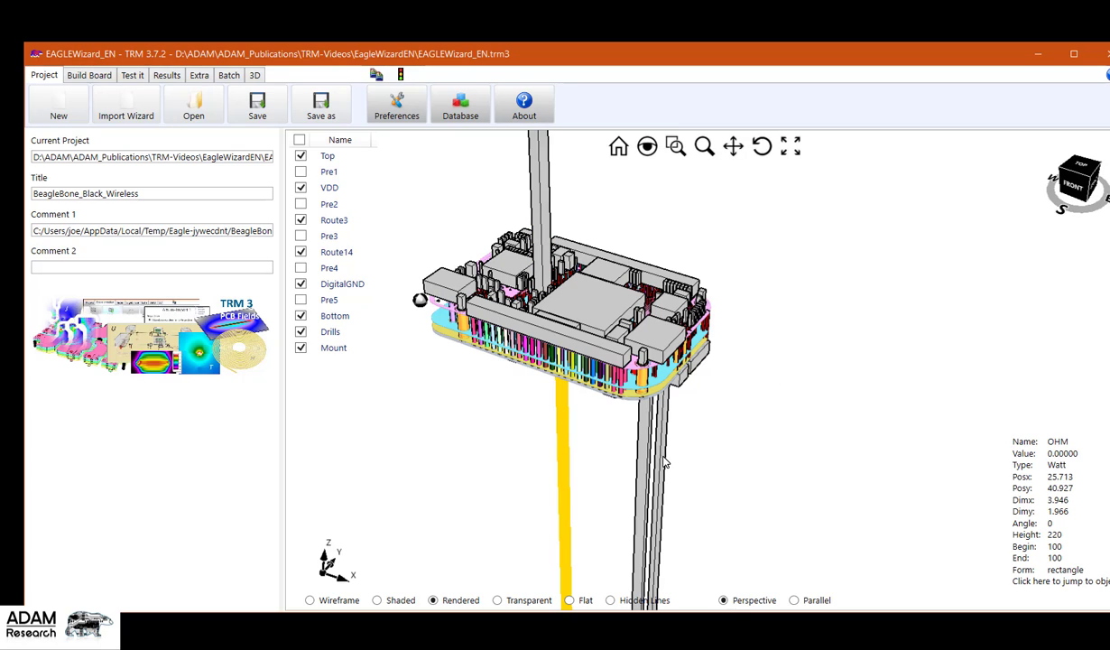
left_click(636, 442)
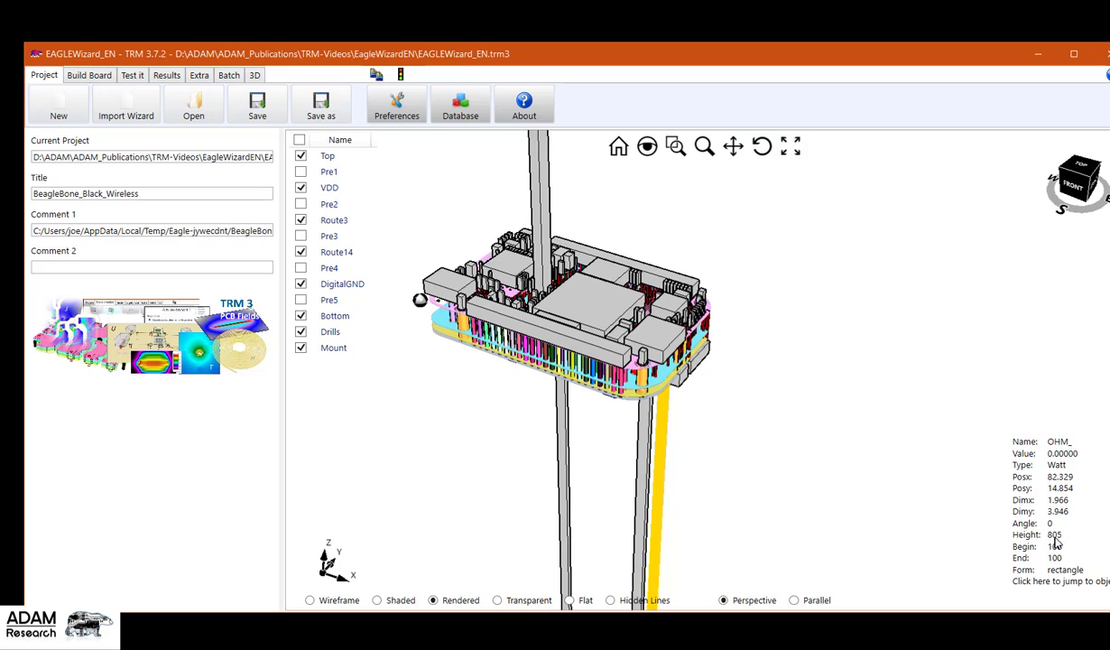
left_click(542, 376)
scroll(737, 421, "down", 2)
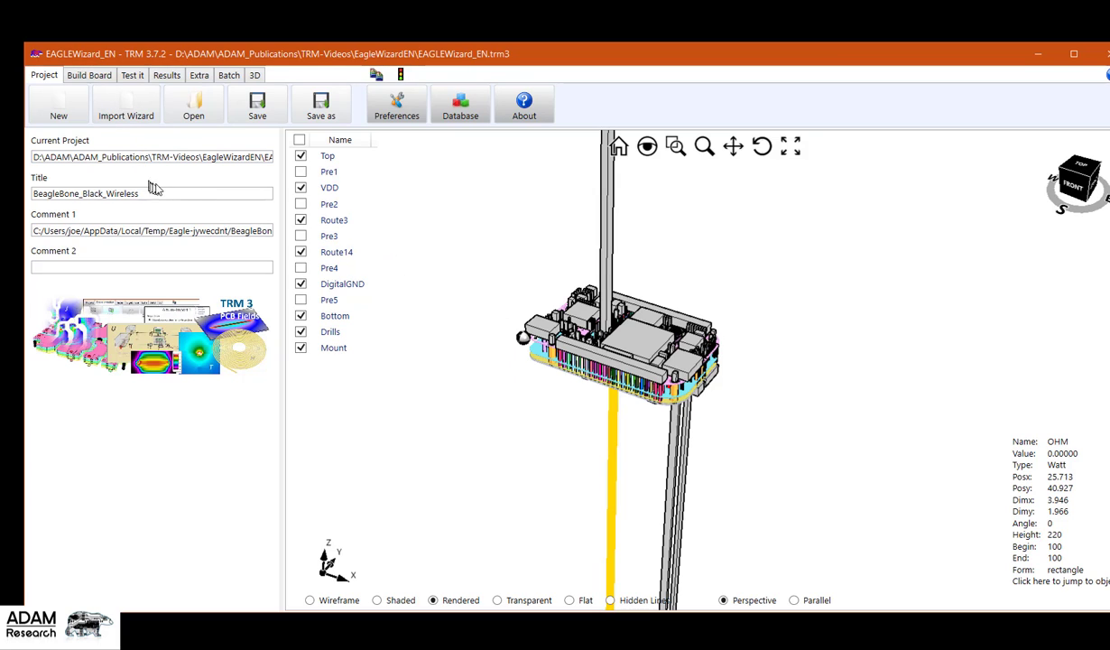
Set the thickness of the Pre1 layer to 200 µm in the board's layer stack
left_click(87, 78)
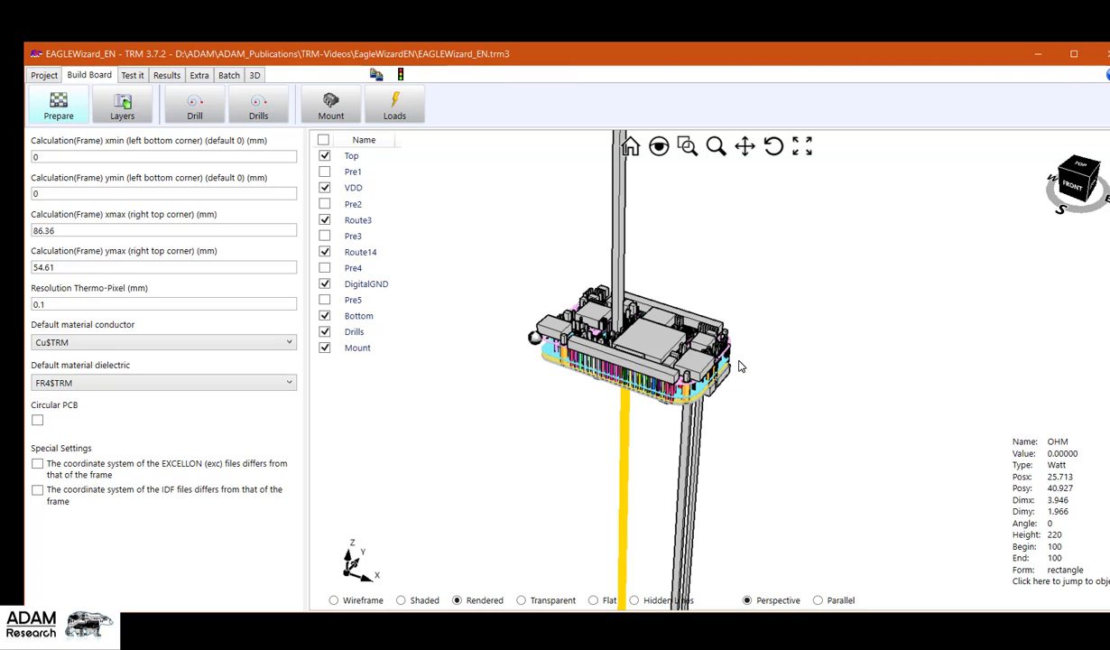
left_click(114, 108)
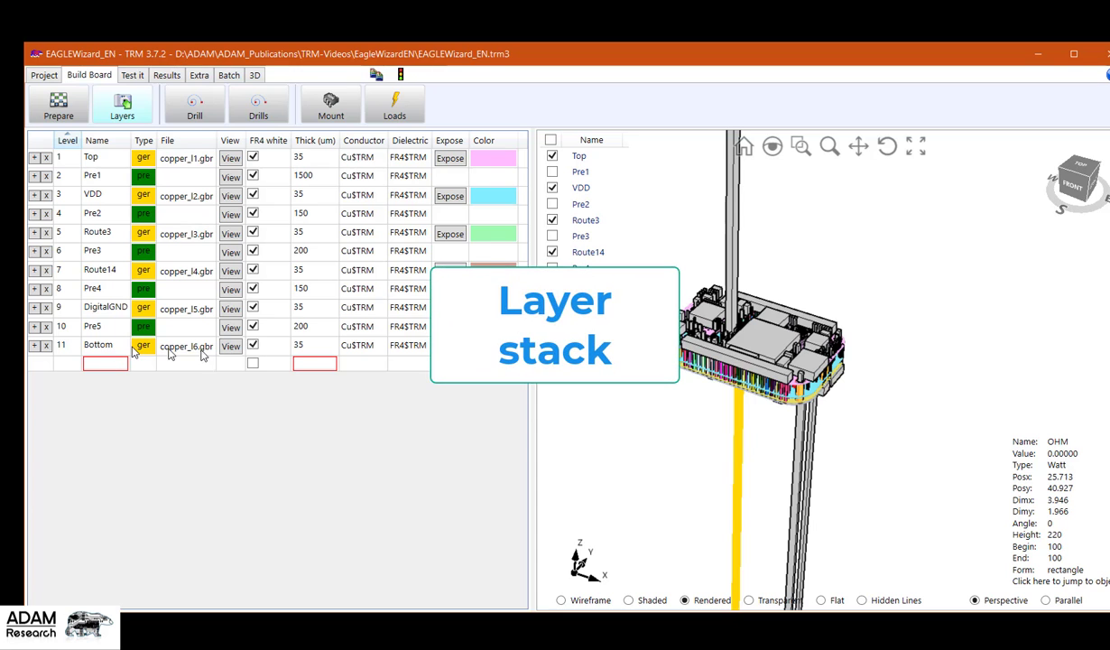
left_click(307, 175)
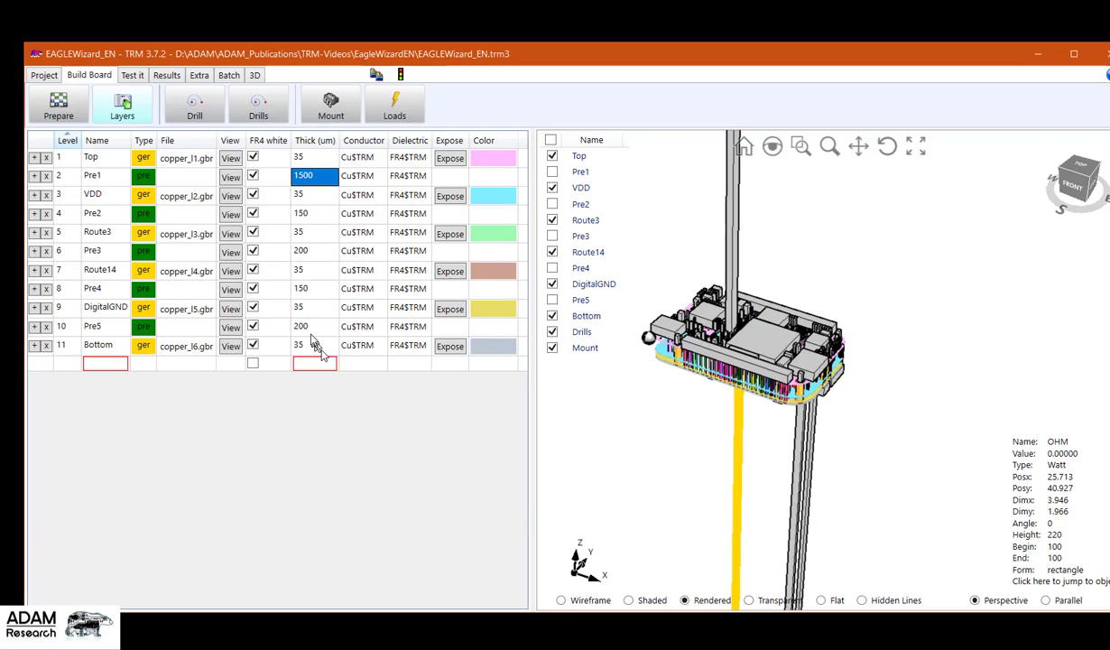
type("200")
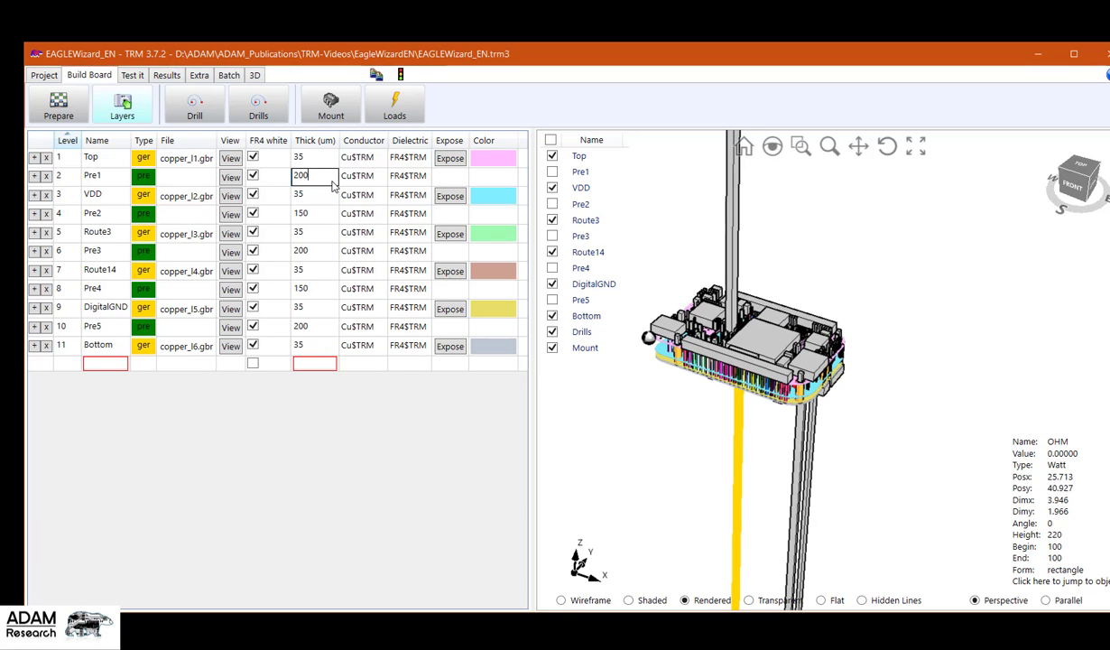
key("Return")
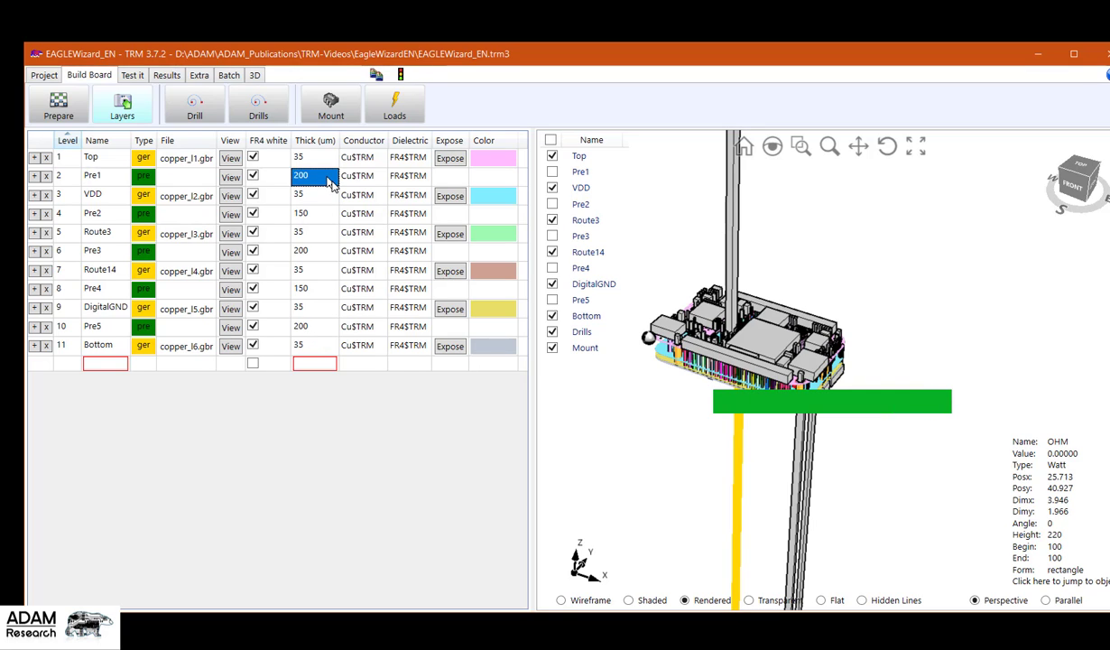
key("Down")
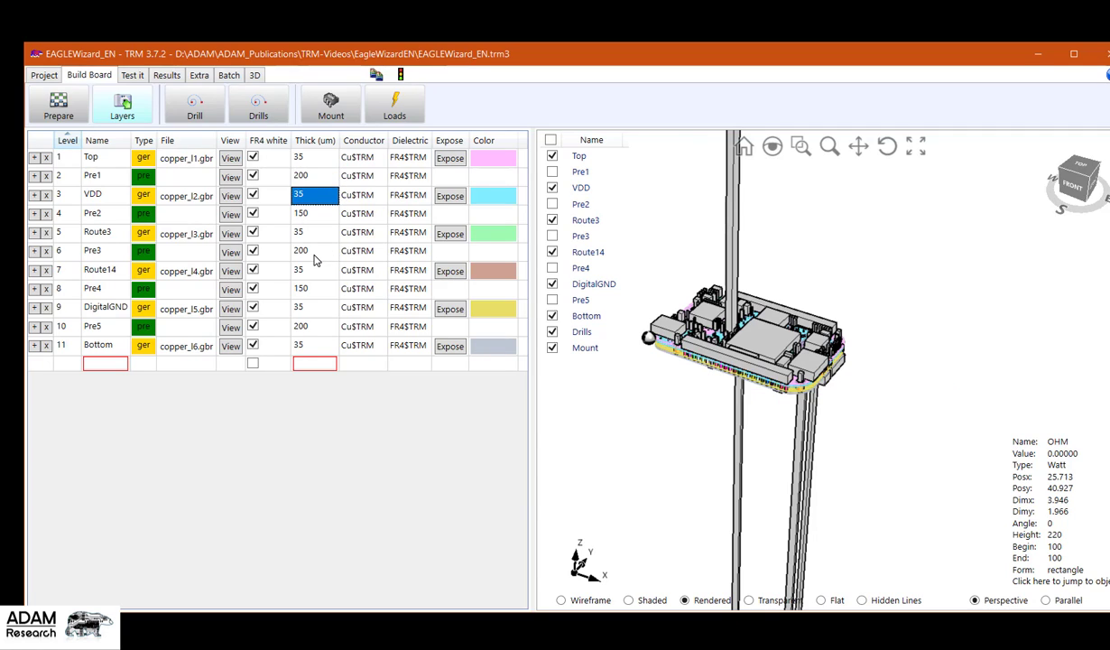
left_click(315, 258)
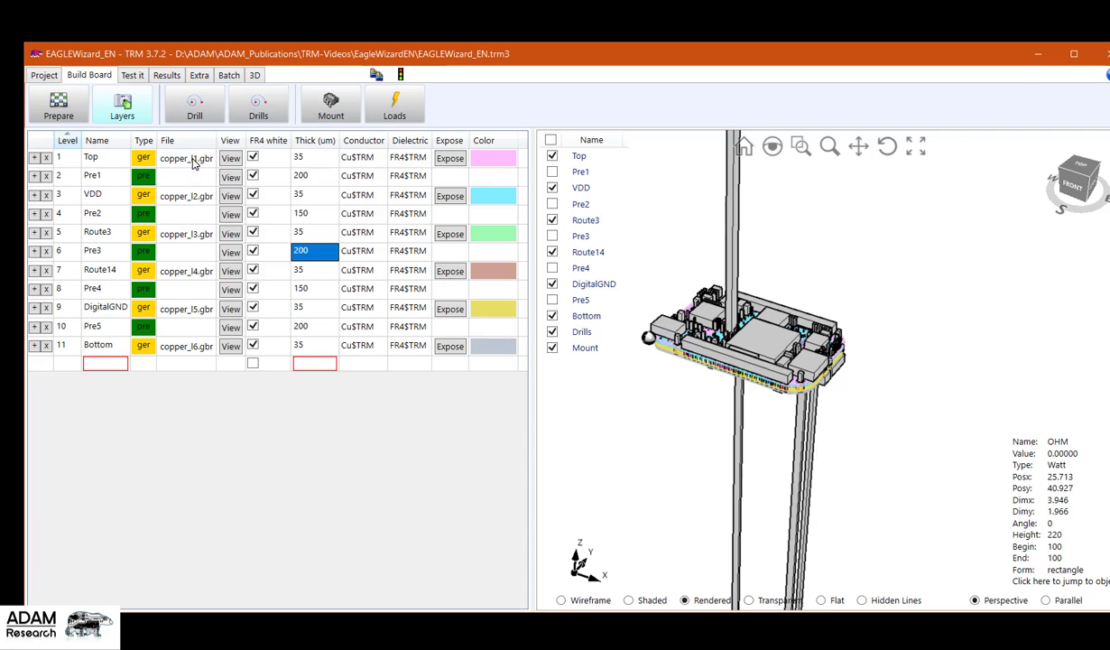
Expose the Top layer's copper_l1.gbr file and open the drill file settings
left_click(448, 158)
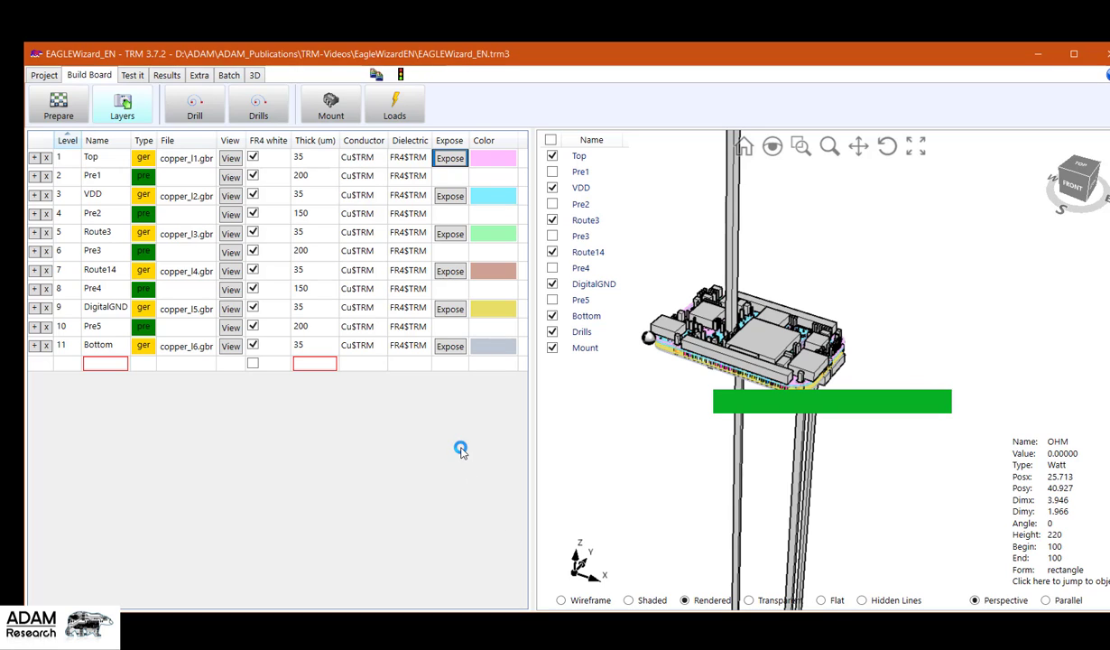
left_click(196, 110)
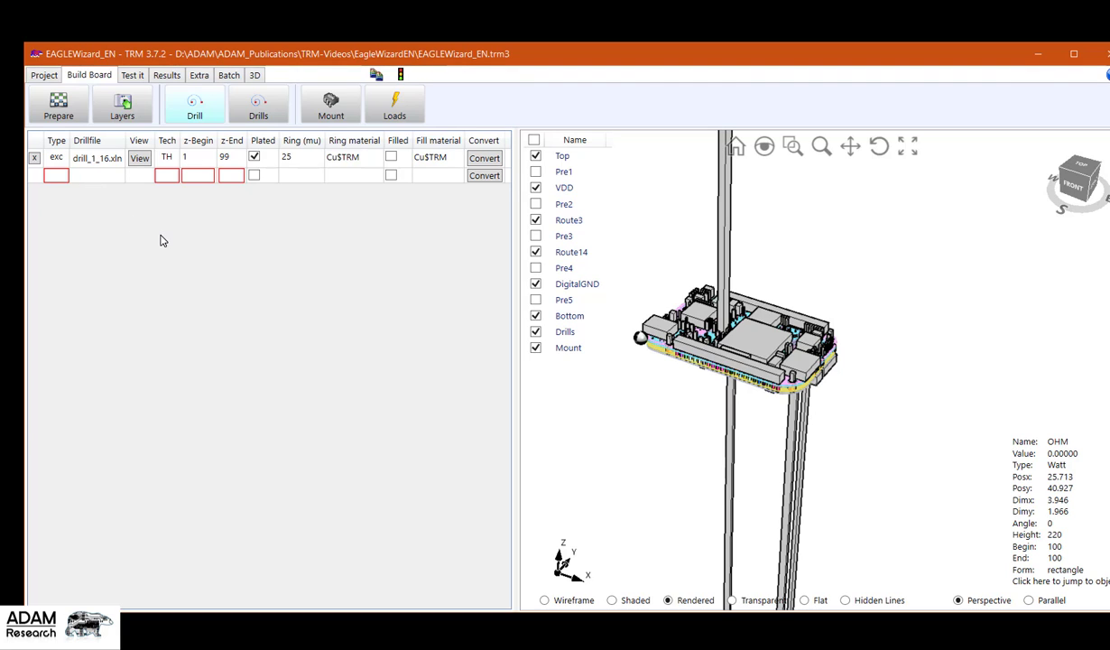
Set the ring thickness of drill_1_16.xln to 30 µm, convert the drill file and close its plot
type("30")
key("Return")
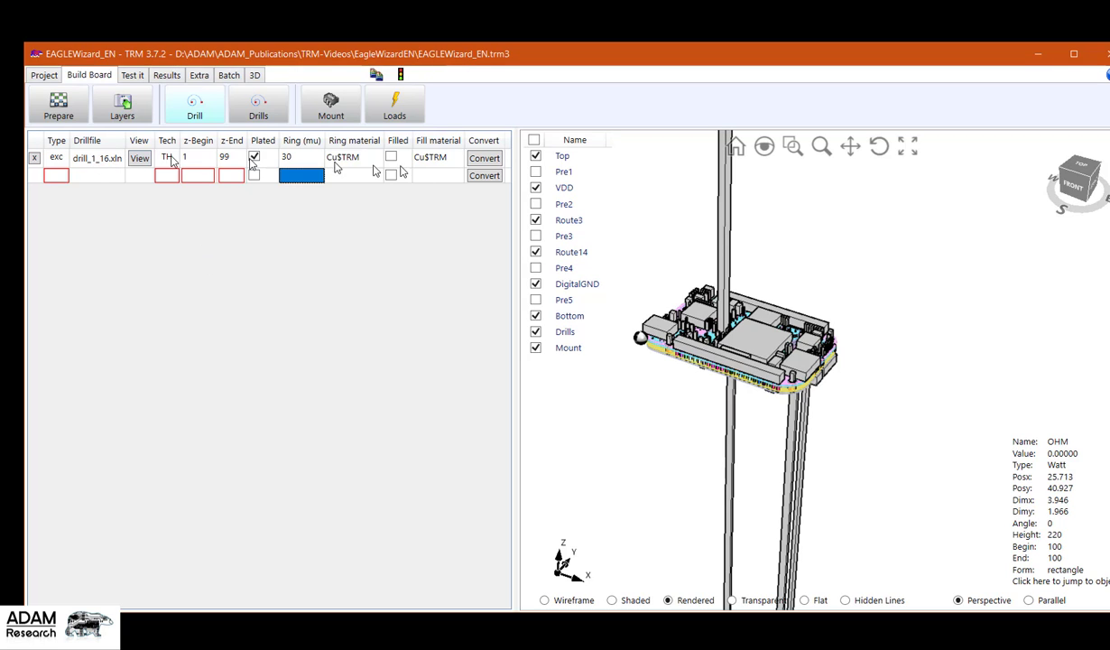
left_click(483, 165)
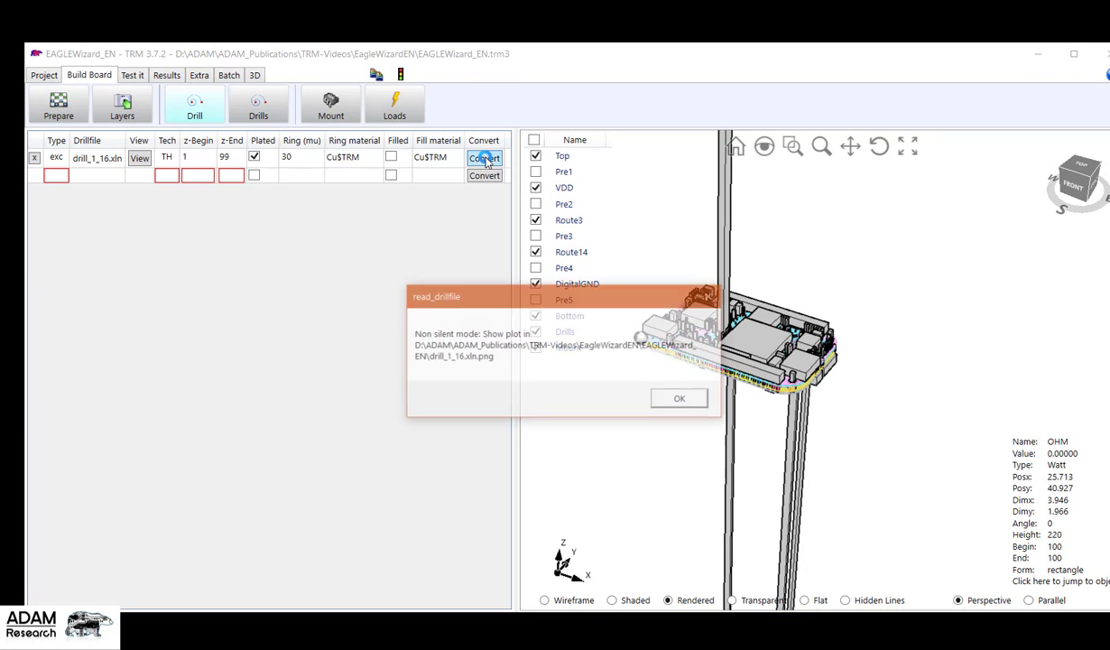
left_click(695, 398)
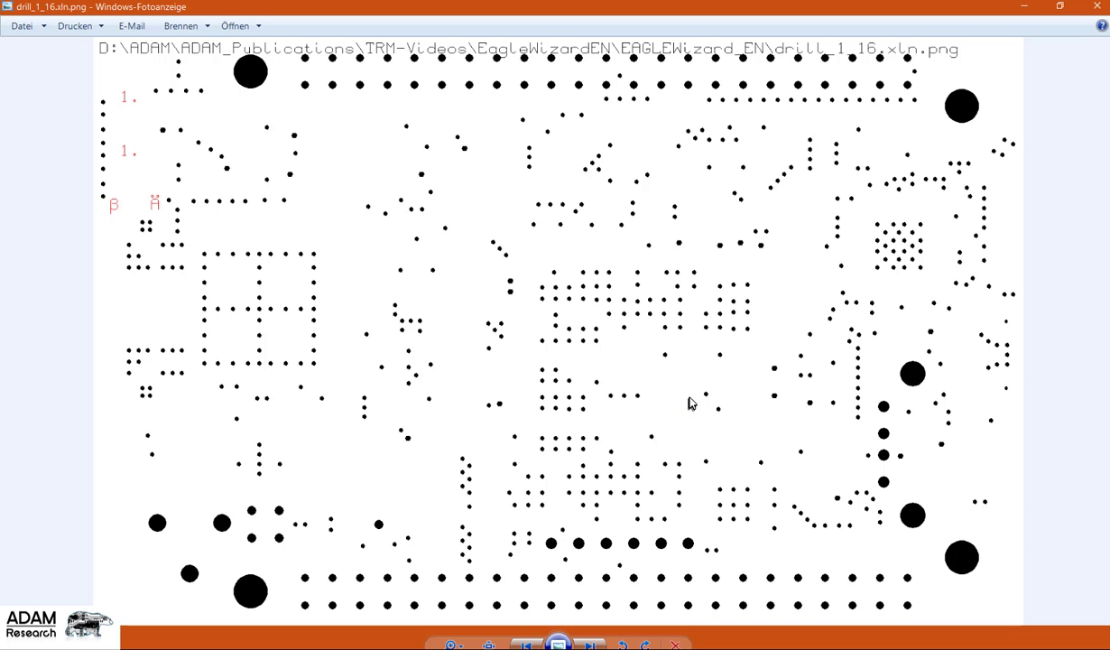
left_click(1097, 6)
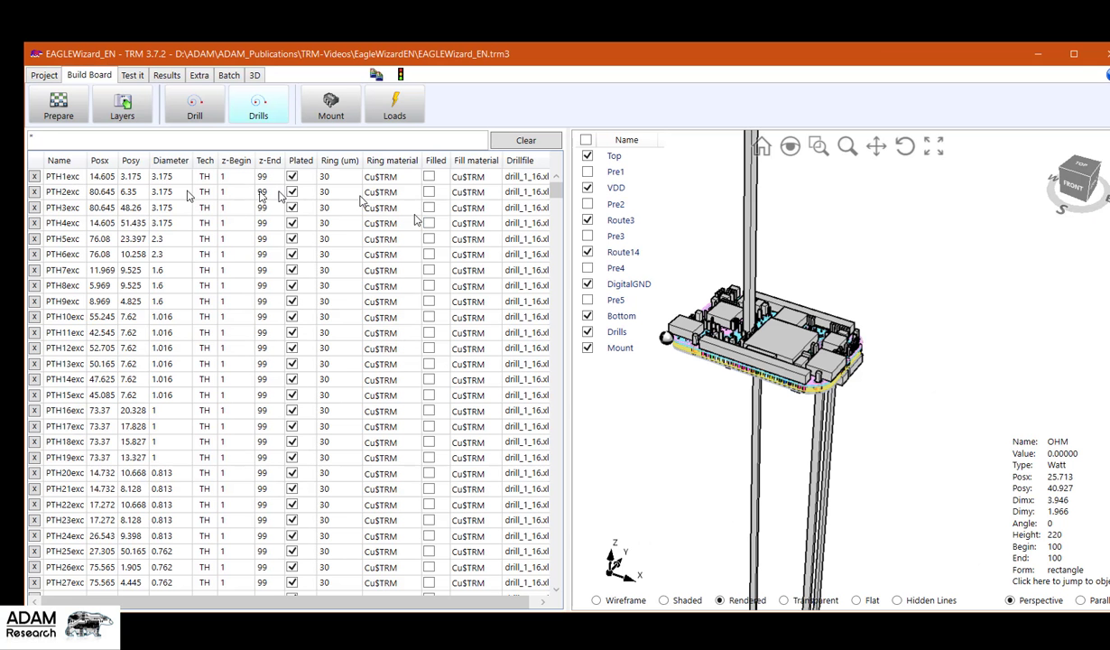
Examine the converted drill table from first to last row, checking the largest diameters and the available row operations
scroll(537, 190, "down", 10)
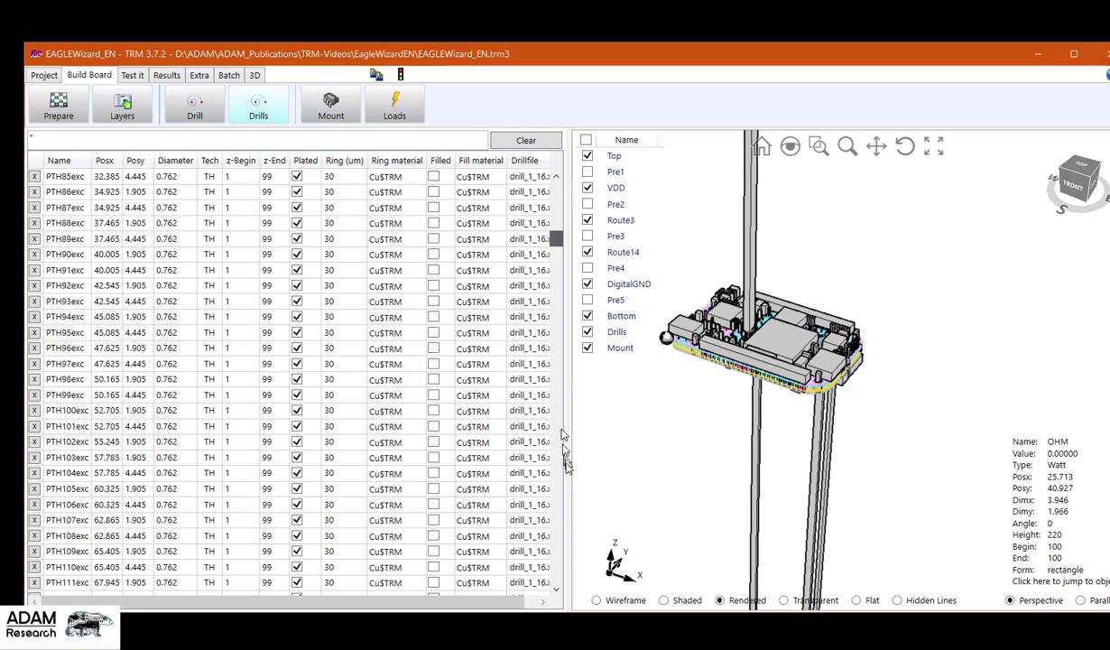
scroll(565, 456, "down", 20)
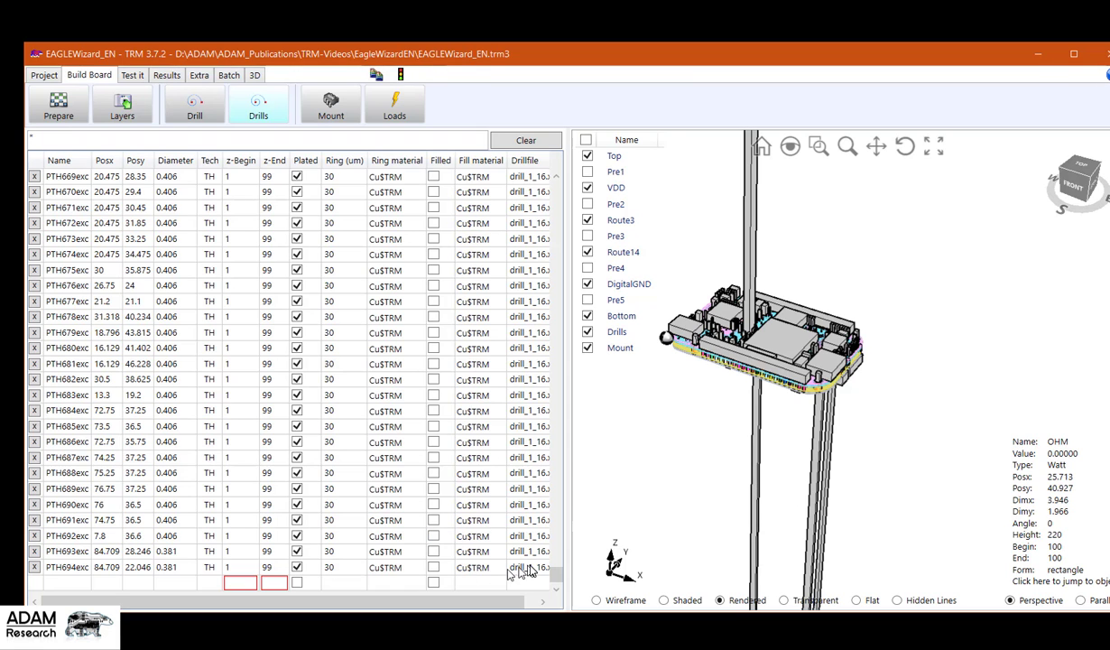
left_click_drag(555, 575, 561, 176)
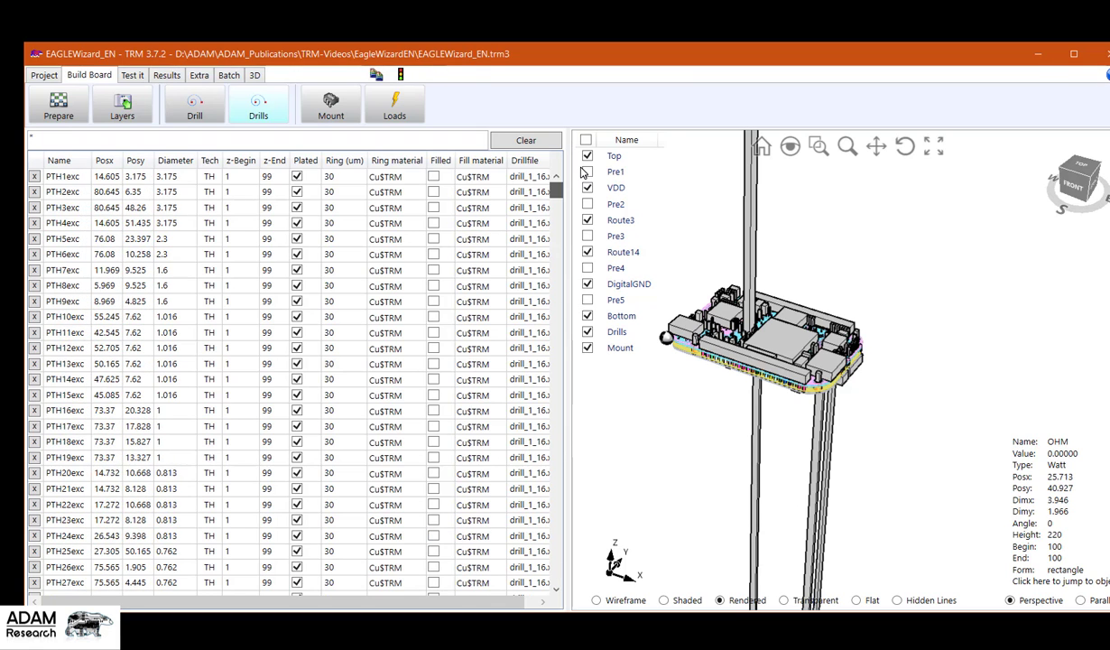
left_click(177, 178)
left_click(174, 223)
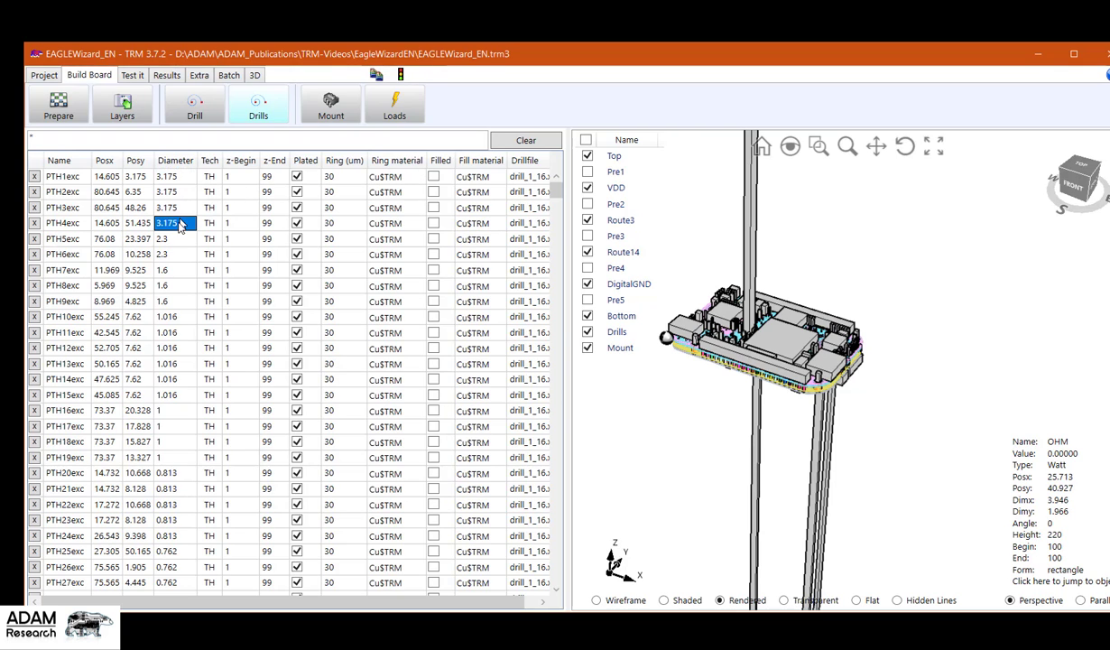
left_click(174, 254)
left_click(173, 301)
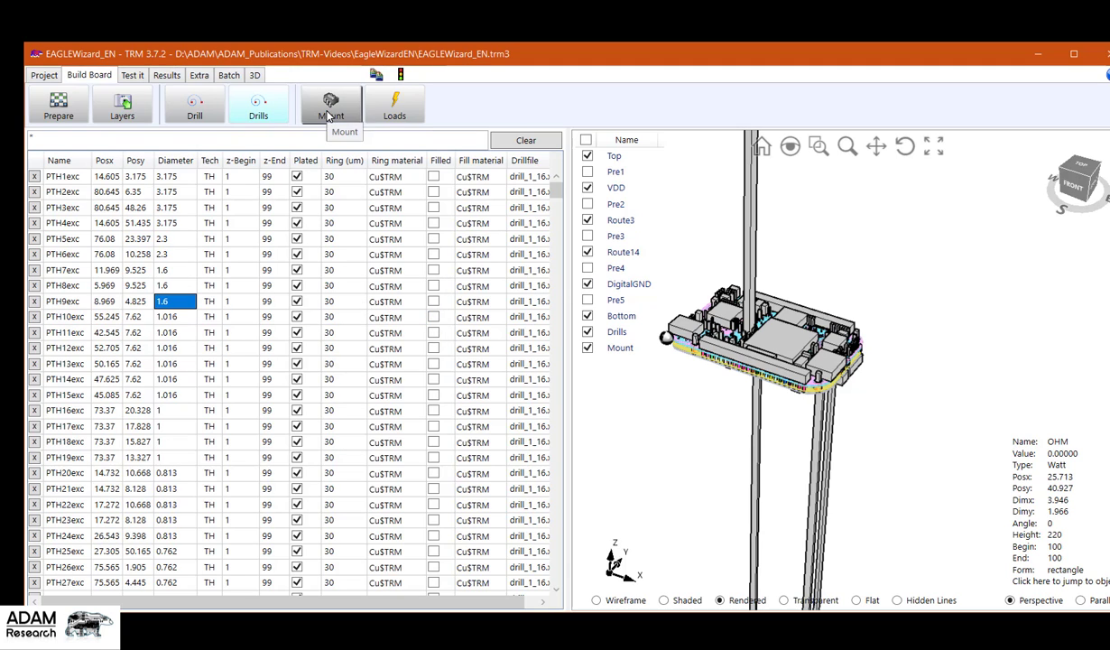
scroll(541, 190, "down", 4)
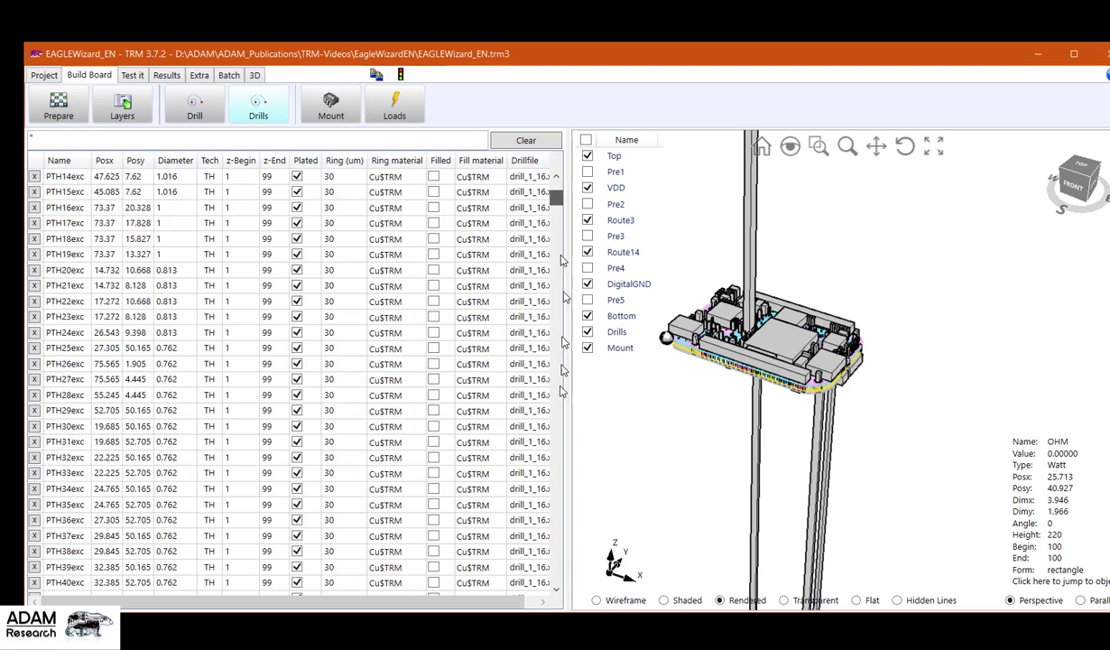
left_click_drag(561, 416, 560, 577)
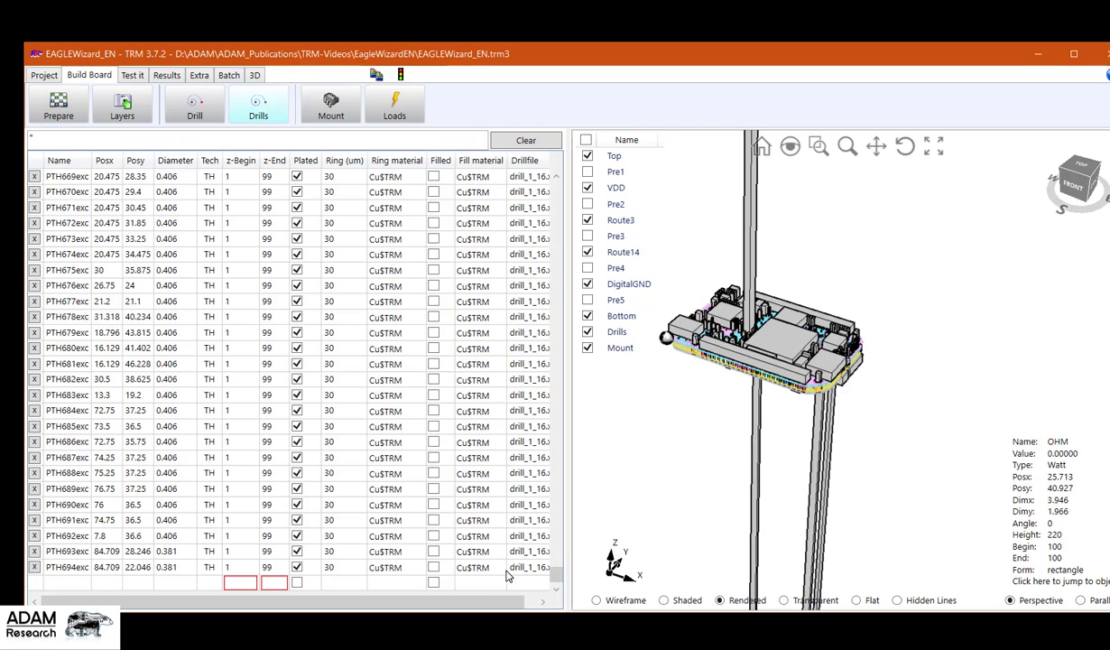
right_click(181, 571)
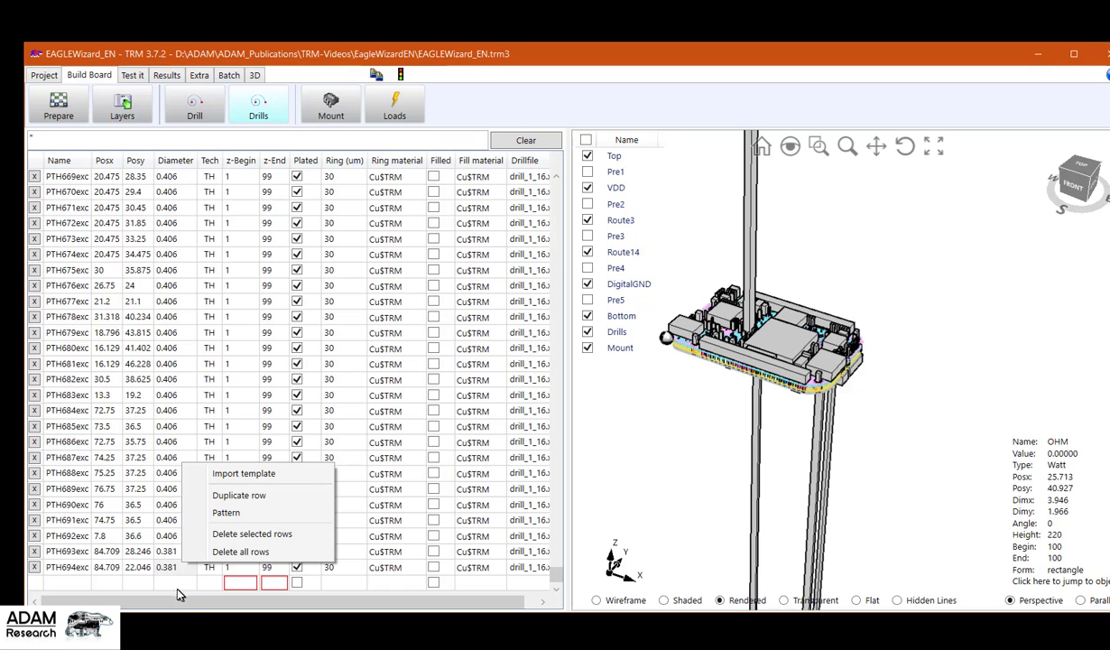
Review the component files in Mount and examine the color-coded pin entries grouped by net in Loads
left_click(330, 106)
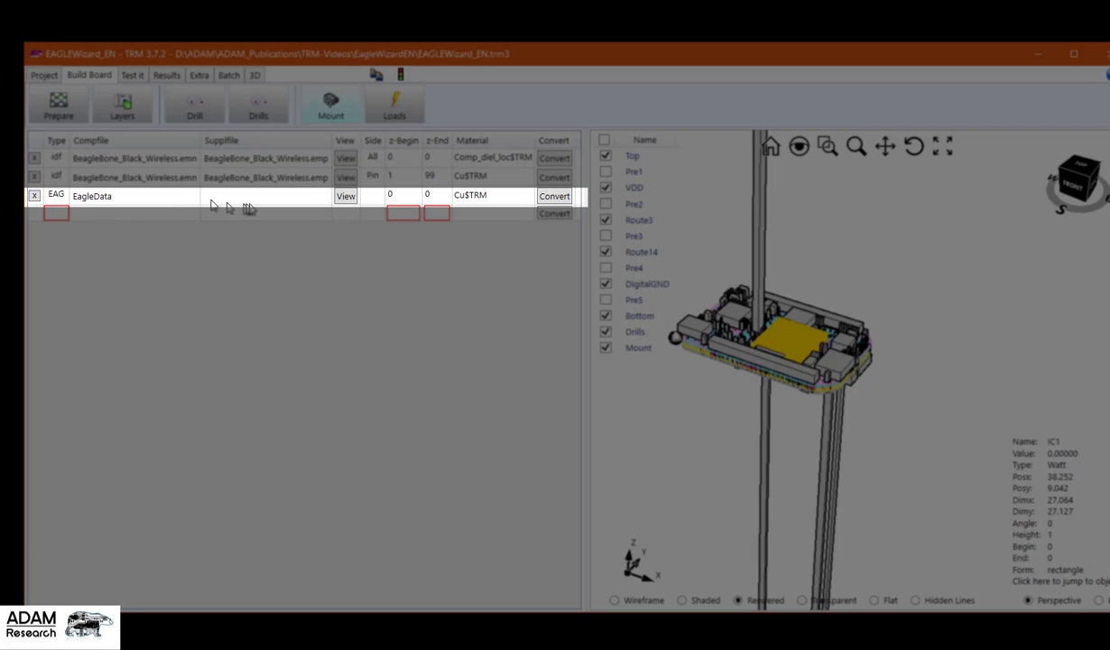
left_click(394, 104)
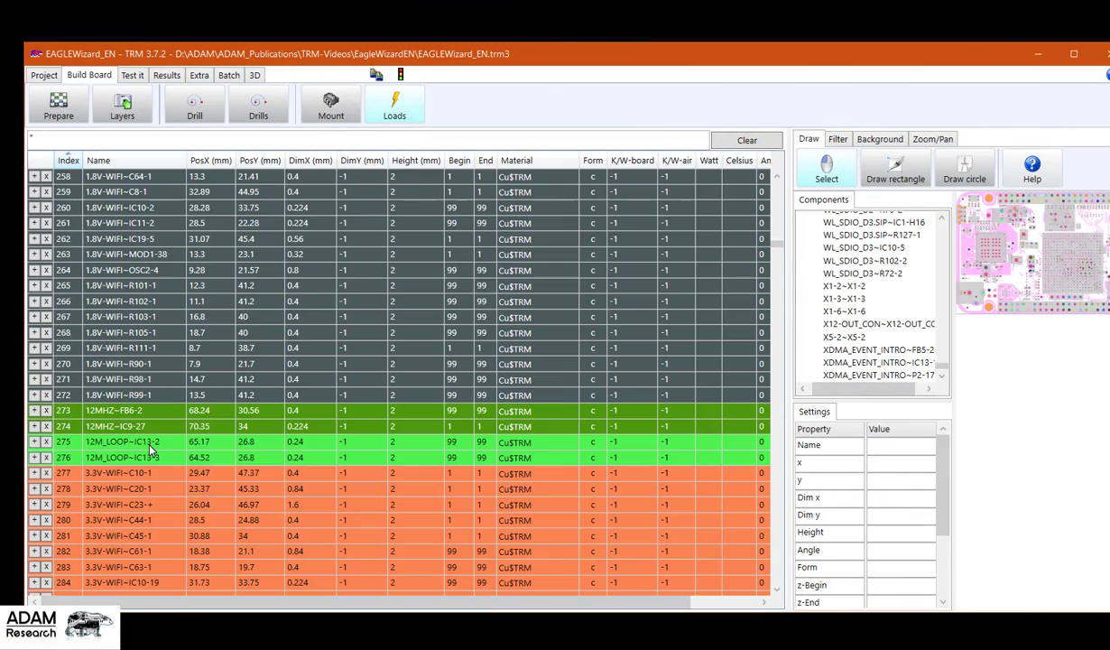
scroll(151, 448, "up", 3)
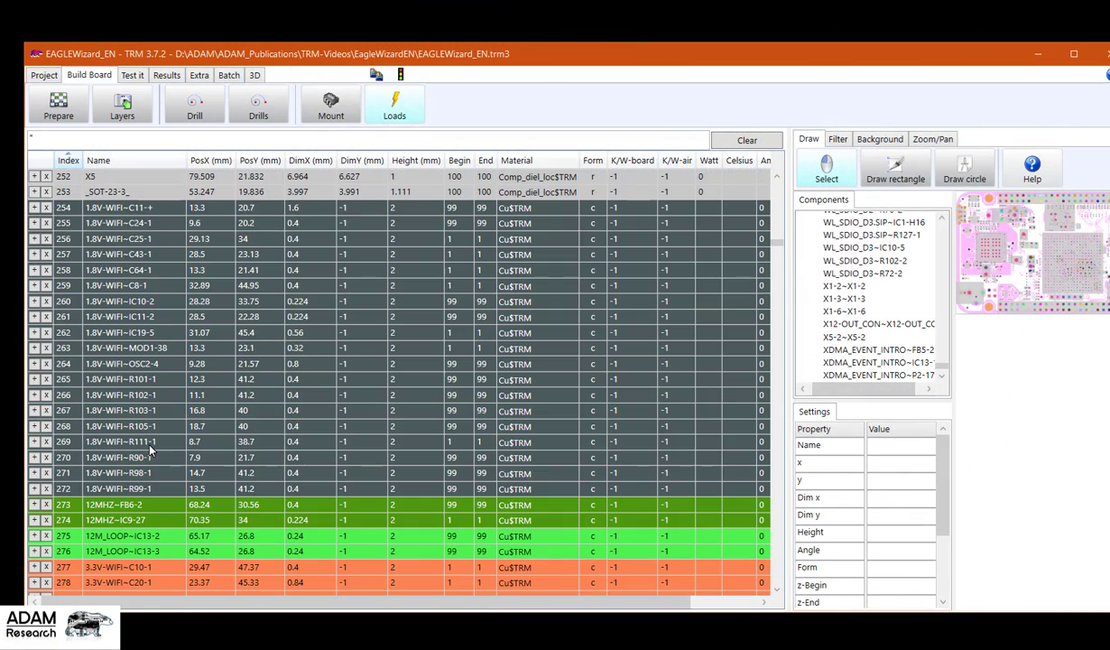
scroll(151, 449, "down", 3)
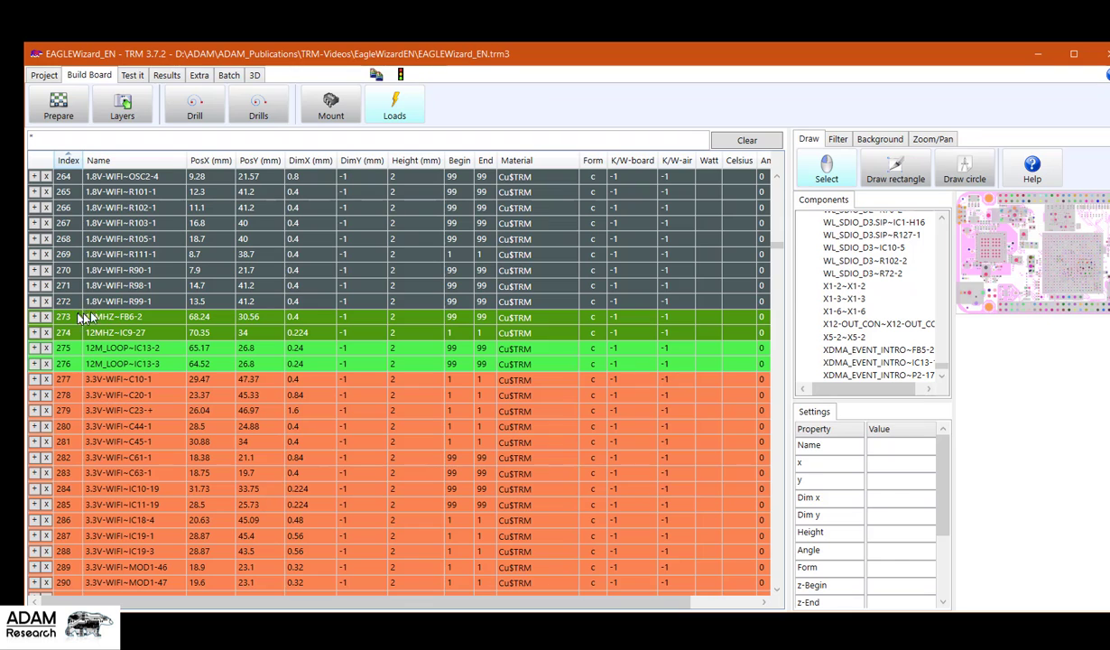
scroll(103, 365, "down", 5)
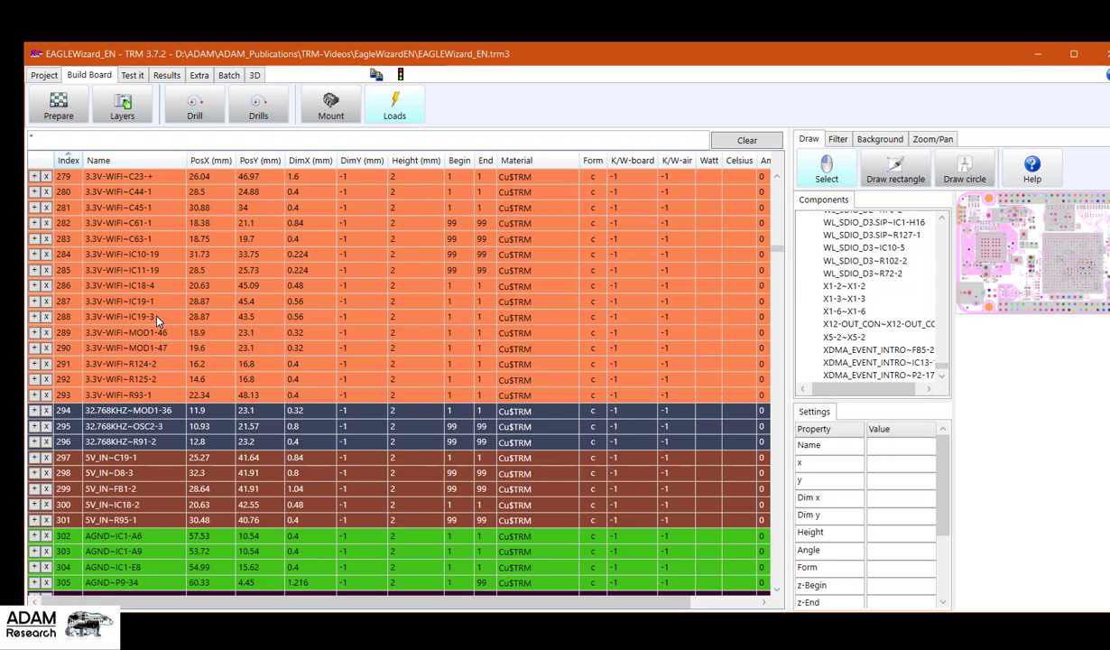
scroll(145, 338, "down", 4)
scroll(129, 357, "up", 4)
scroll(129, 358, "down", 6)
scroll(322, 321, "up", 3)
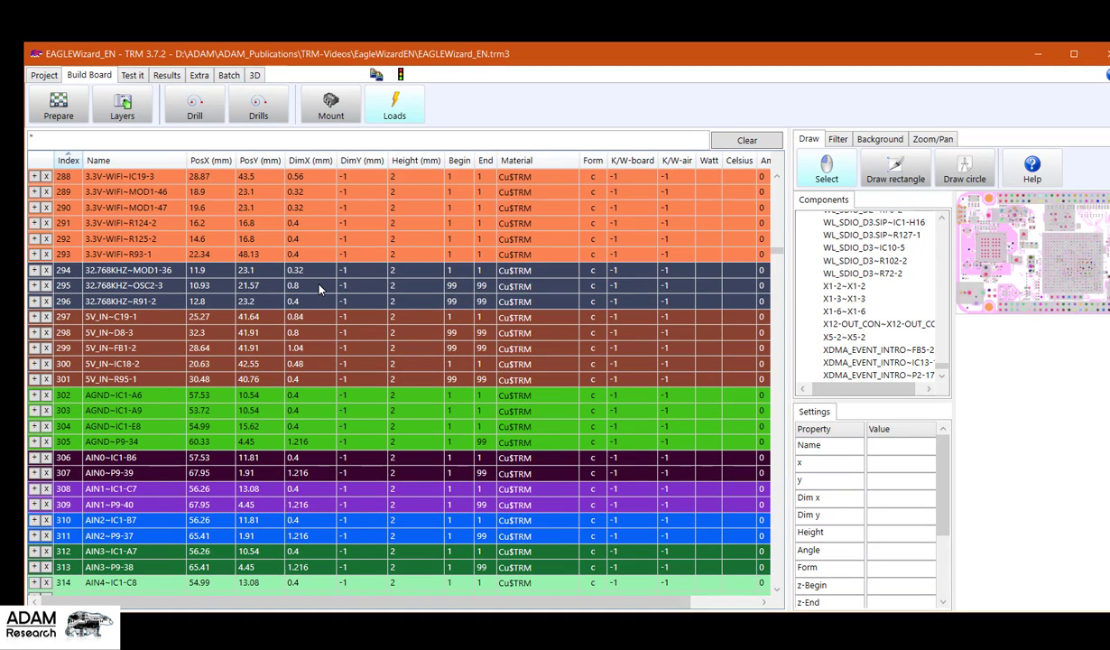
Enlarge the board drawing in the loads view and filter it to show only the top components
left_click_drag(788, 339, 281, 367)
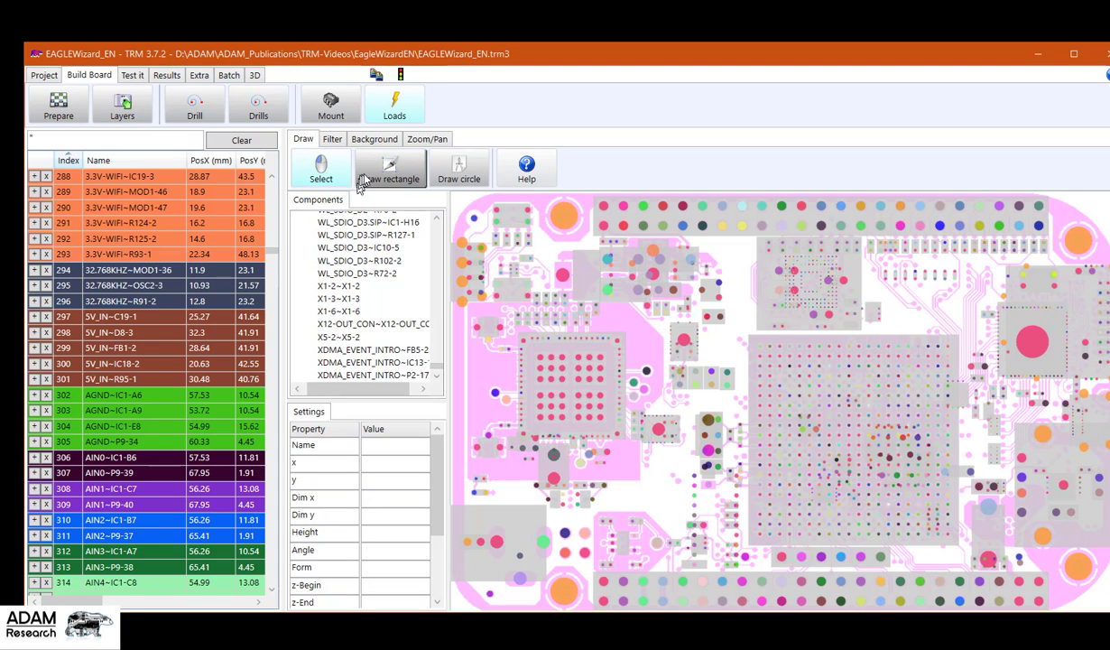
left_click(332, 139)
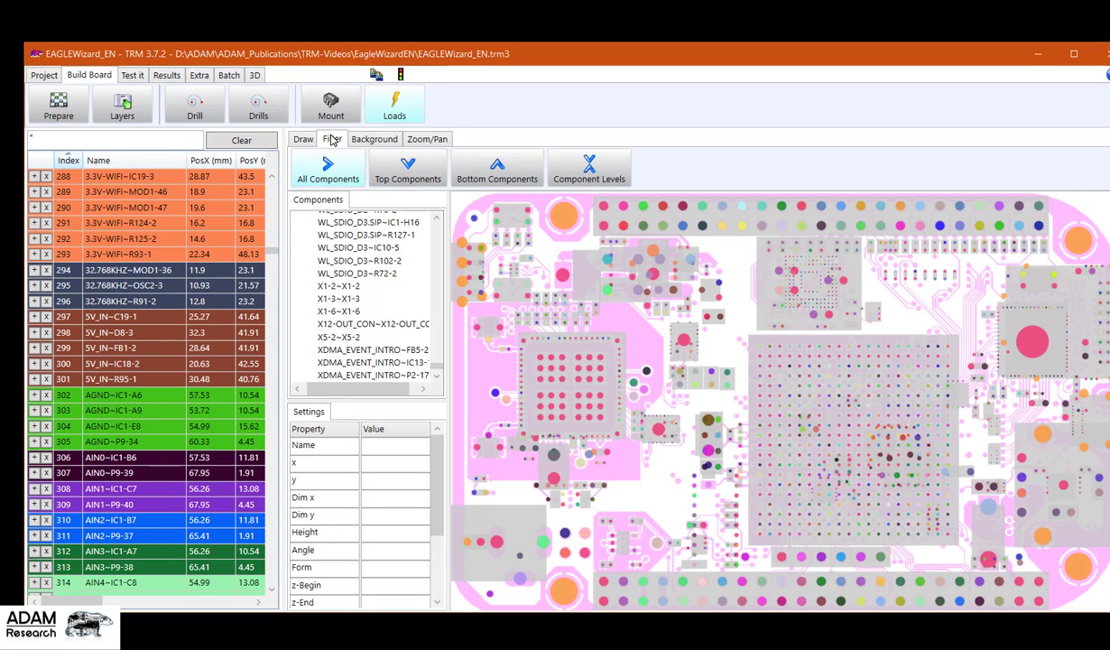
left_click(388, 173)
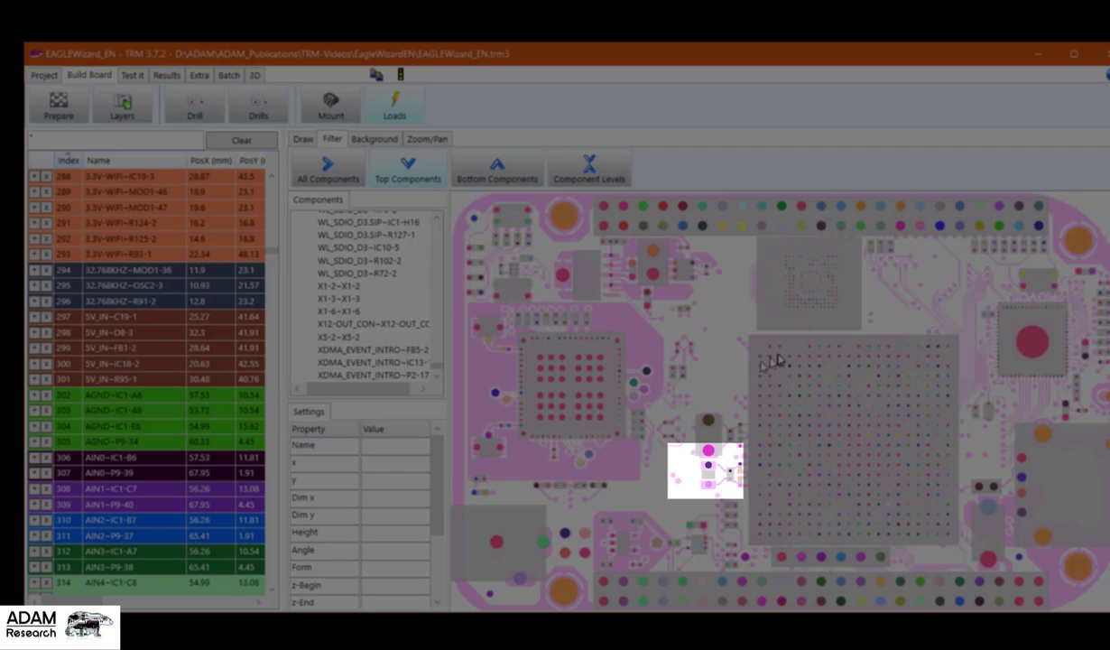
Inspect the settings of the large IC1 component in the board drawing and clear the selection
left_click(770, 348)
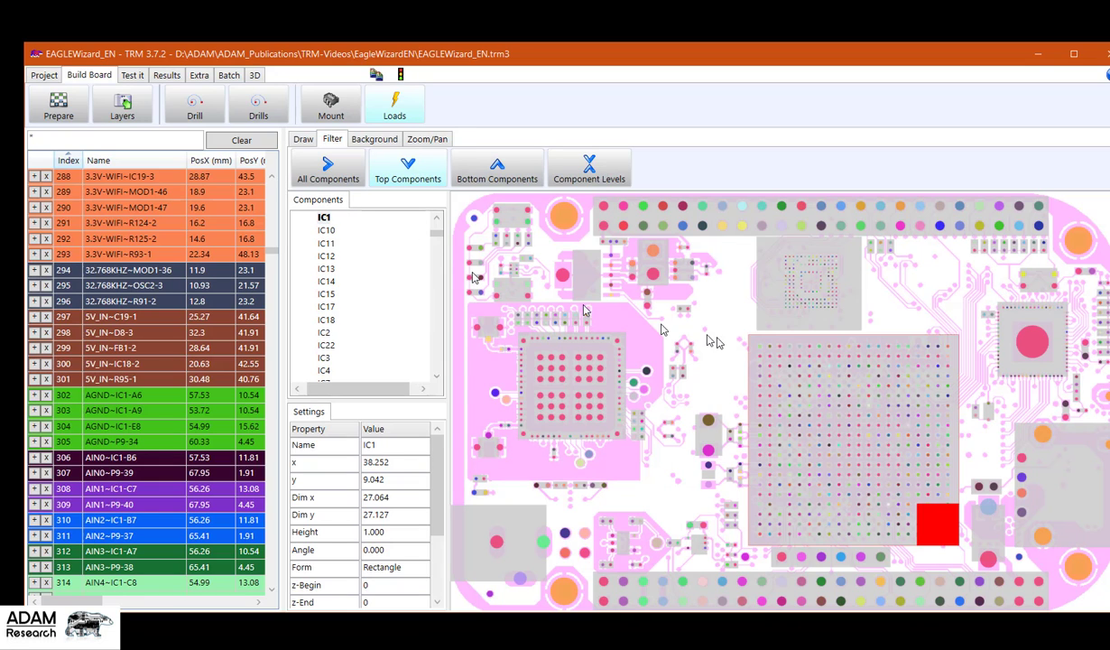
scroll(770, 352, "up", 1)
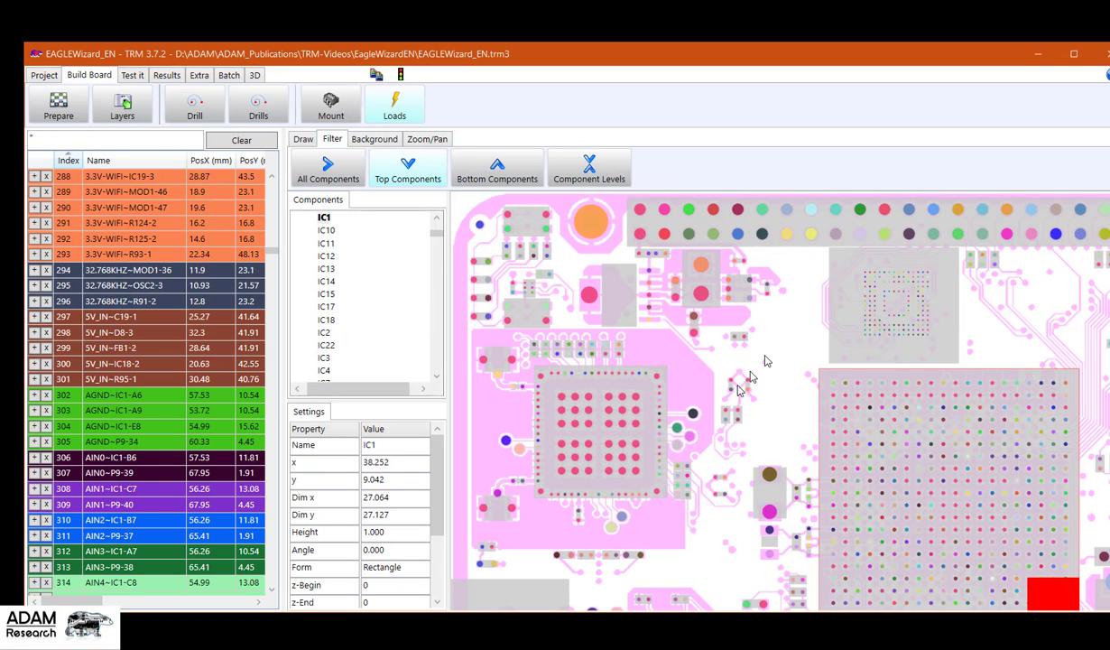
left_click(846, 388)
right_click(845, 388)
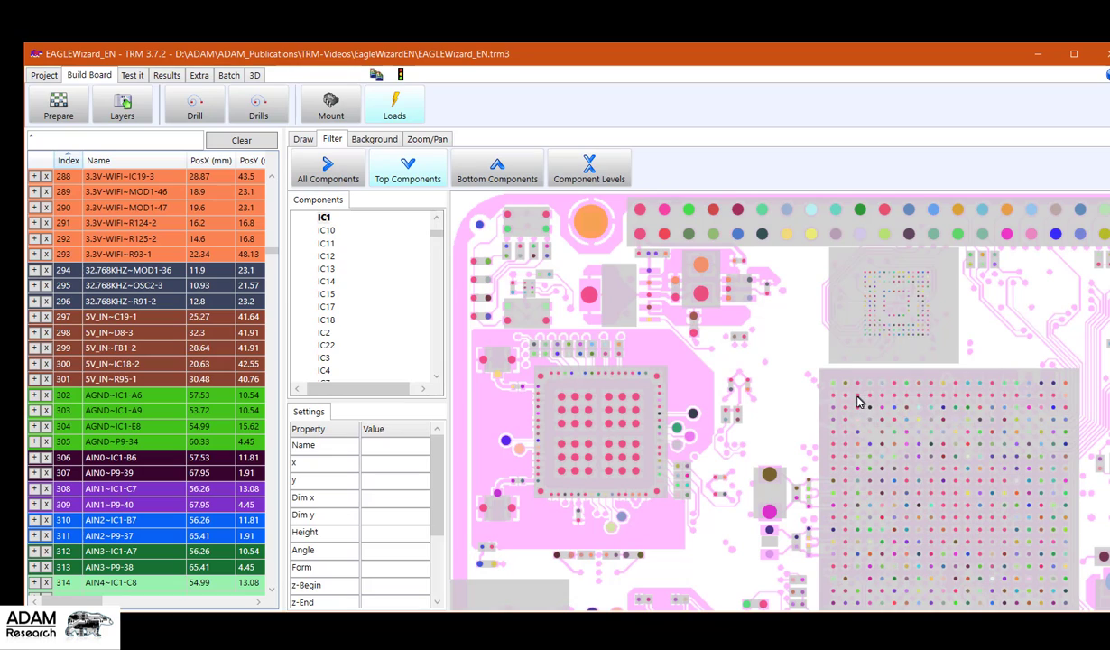
Set the power value of component IC22 to 1 Watt
left_click(857, 398)
left_click(834, 352)
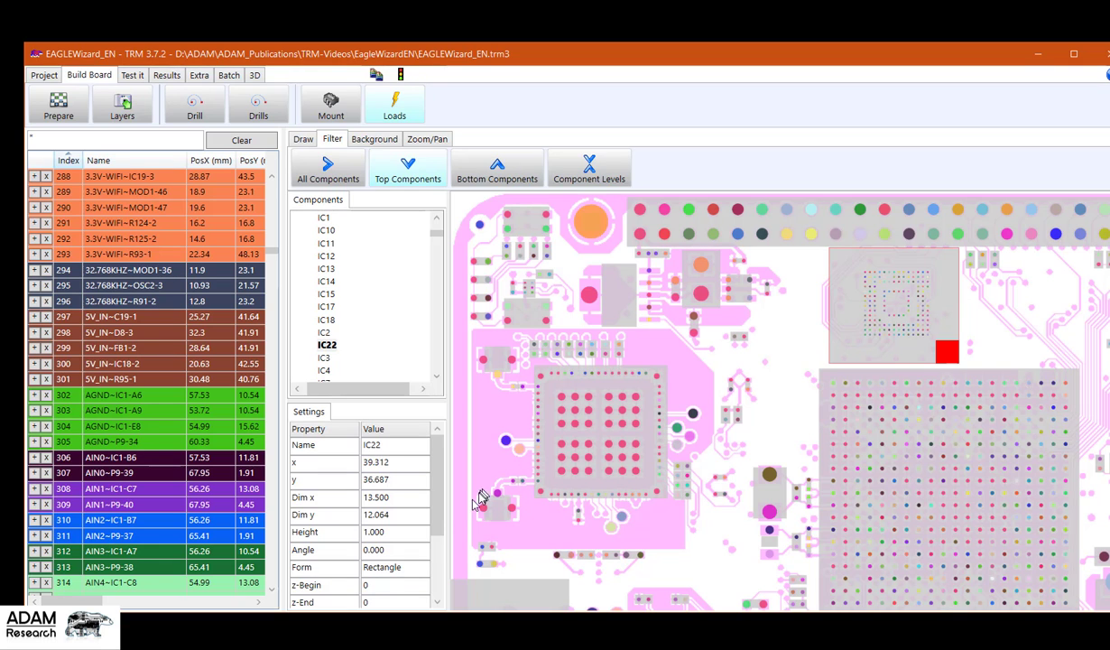
scroll(397, 546, "down", 2)
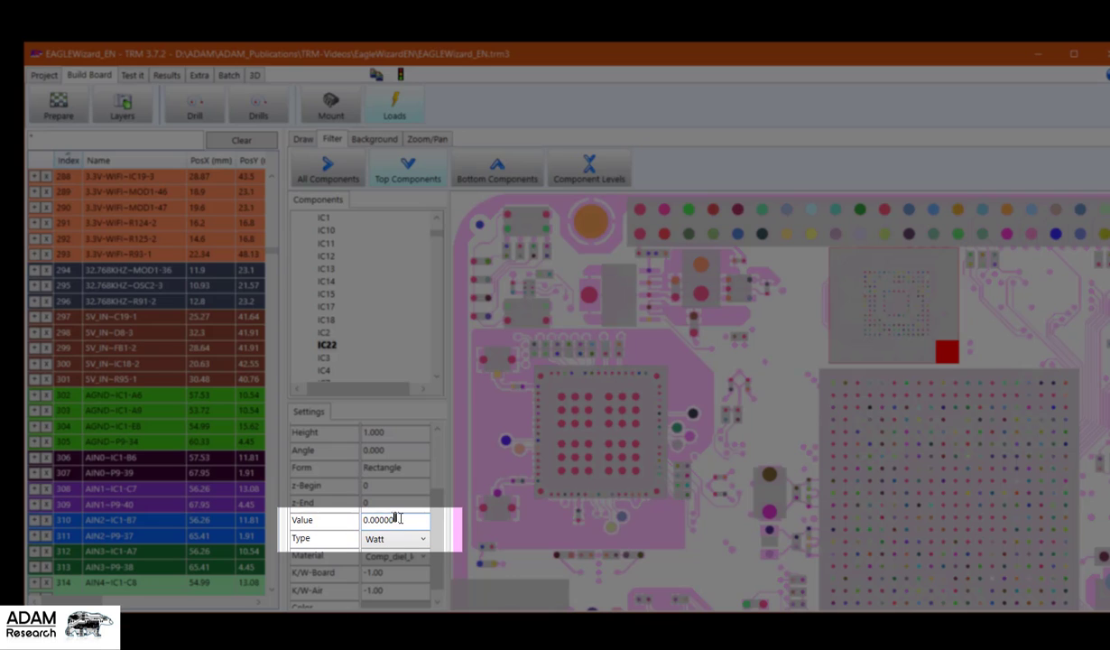
left_click(346, 520)
type("1")
key("Return")
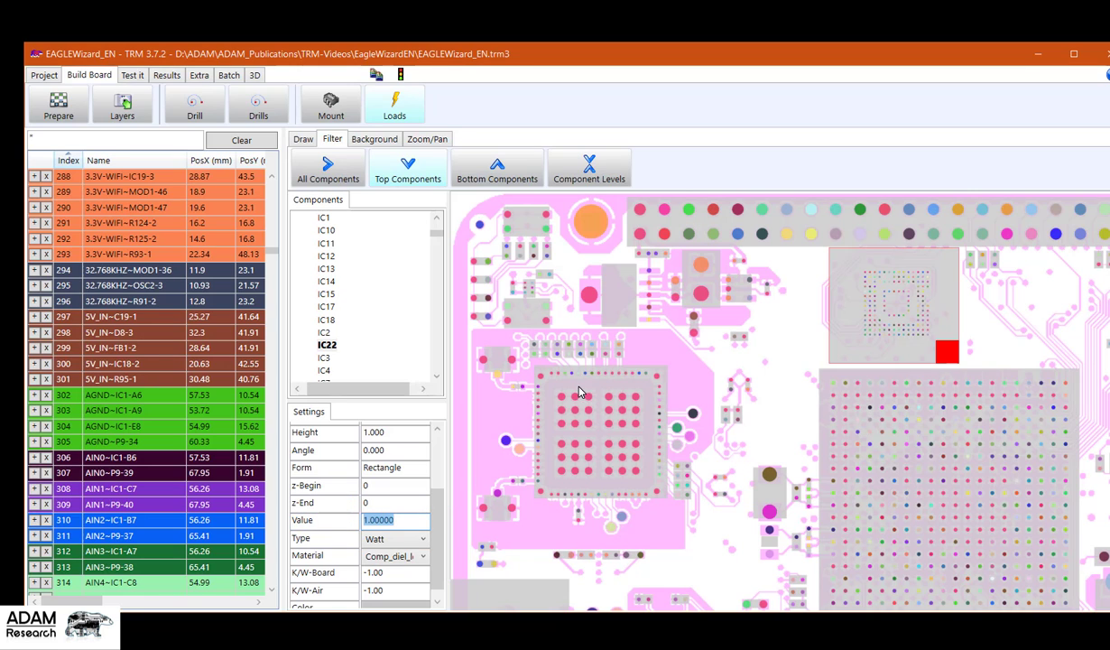
Try to set the power value of component MOD1 to 1 Watt
left_click(580, 393)
left_click(379, 520)
type("1")
Set the power value of component IC1 to 2 Watt
left_click(797, 368)
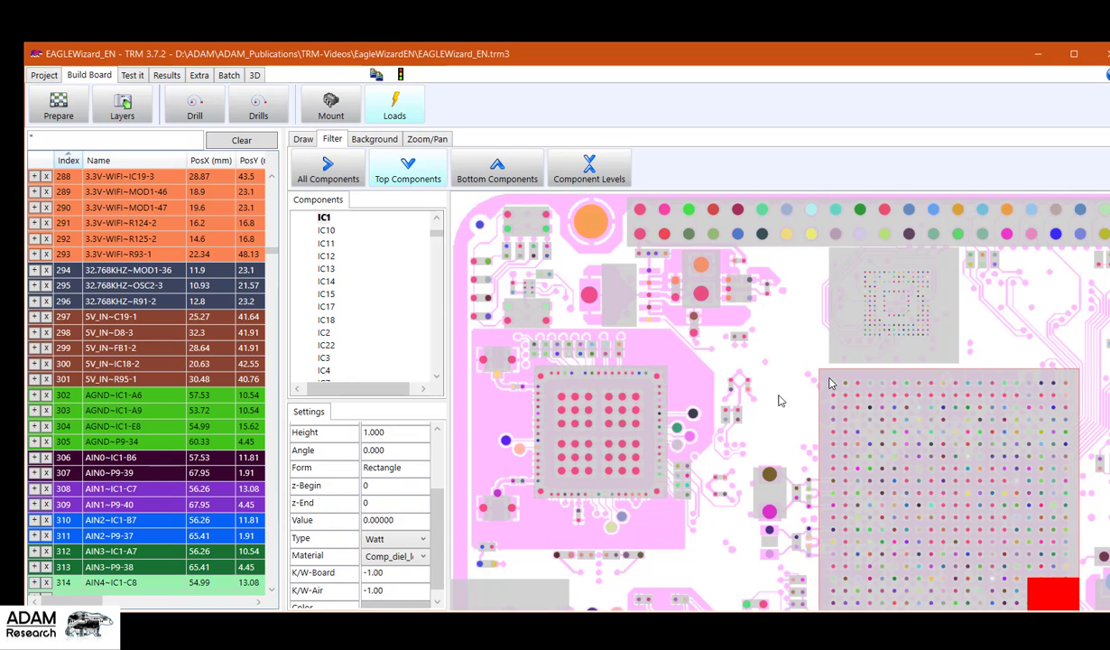
left_click(335, 522)
type("2")
key("Return")
Draw a small test rectangle in the empty area between MOD1 and IC22 and delete it
scroll(335, 524, "down", 1)
scroll(619, 527, "down", 1)
left_click(585, 397)
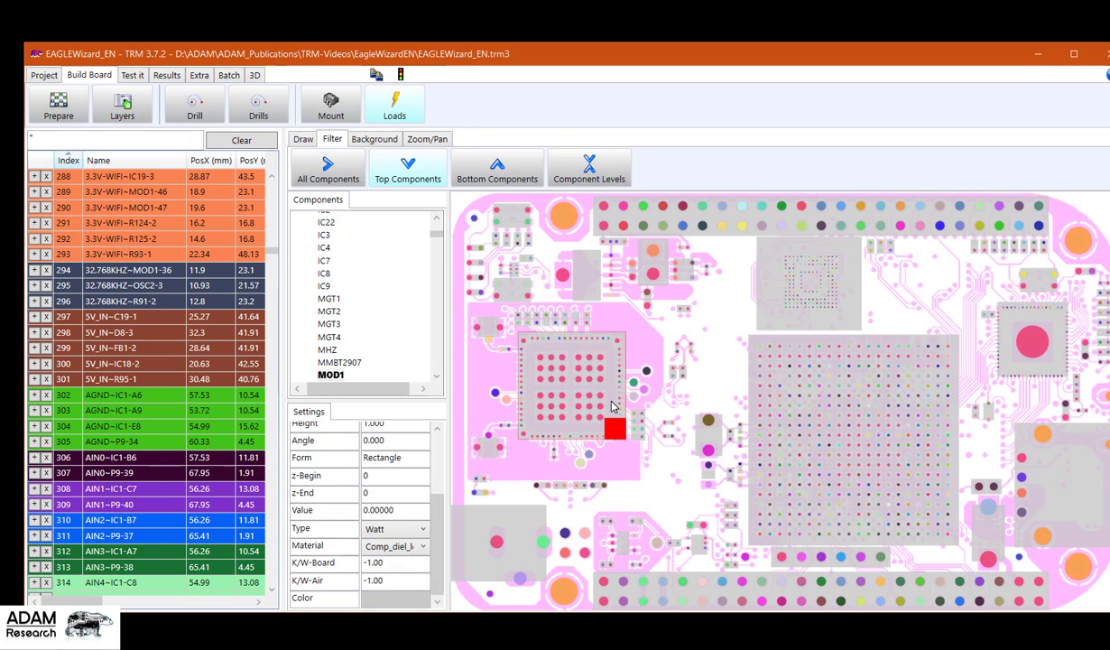
left_click(302, 140)
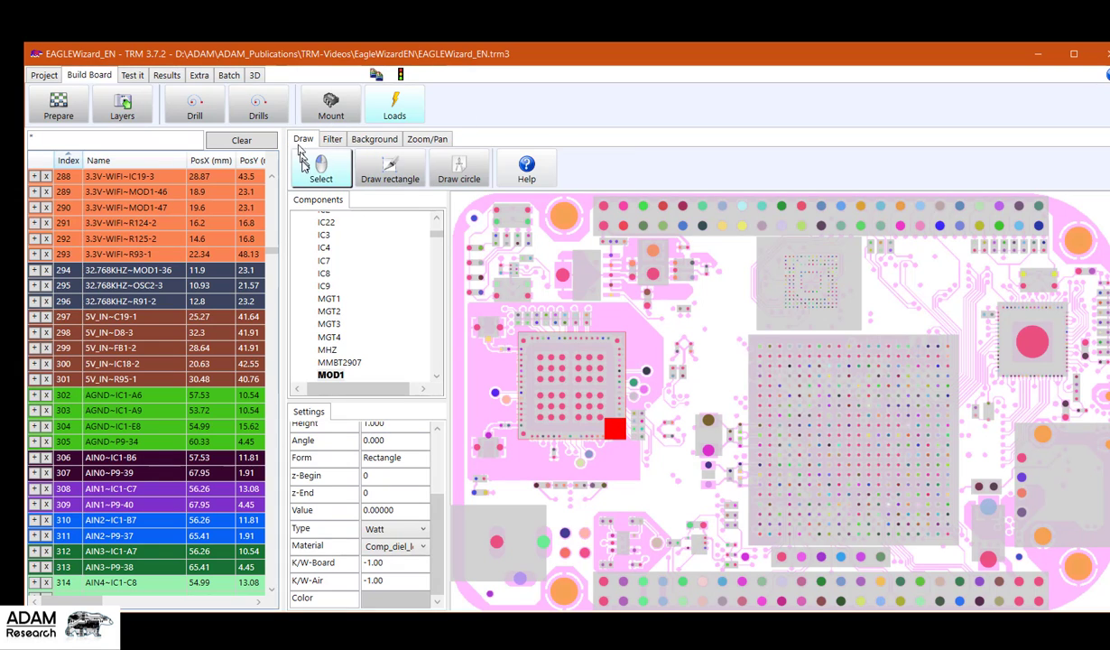
left_click(384, 171)
mouse_move(700, 324)
left_mouse_down()
mouse_move(729, 358)
mouse_move(723, 348)
left_mouse_up()
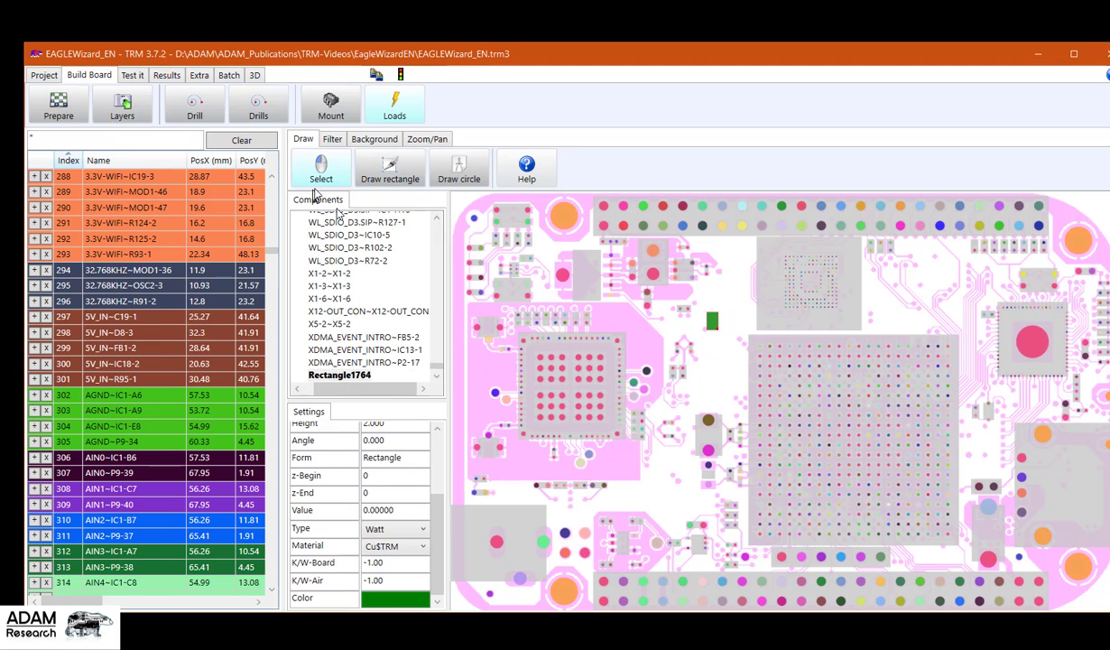
key("Delete")
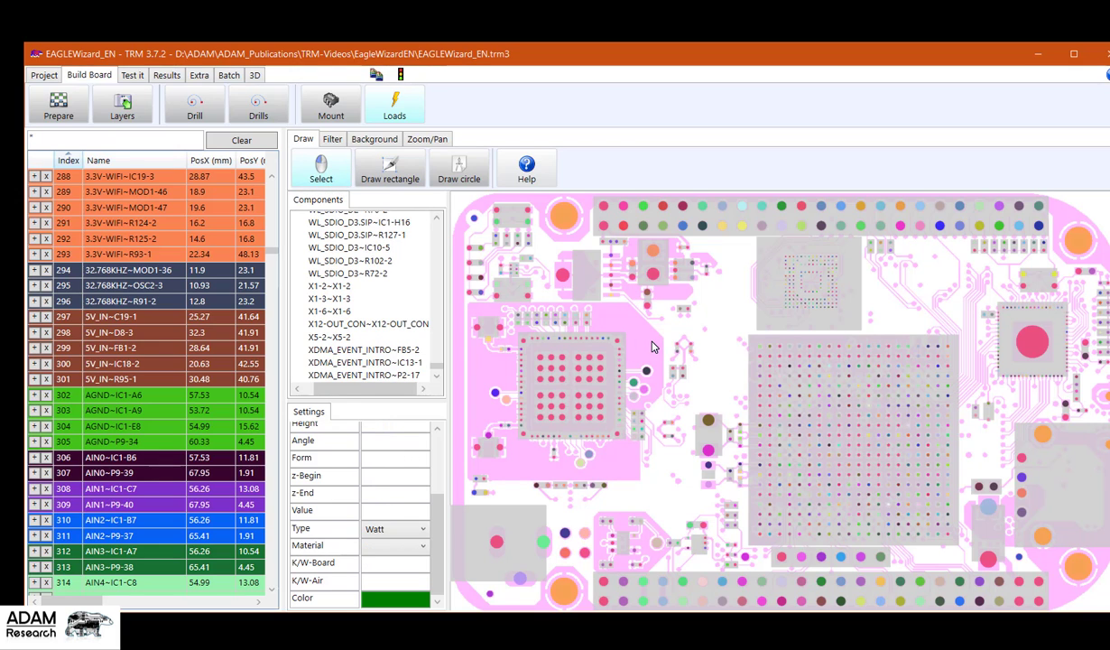
Move component MOD1 slightly left and down on the board and clear the selection
left_click(539, 330)
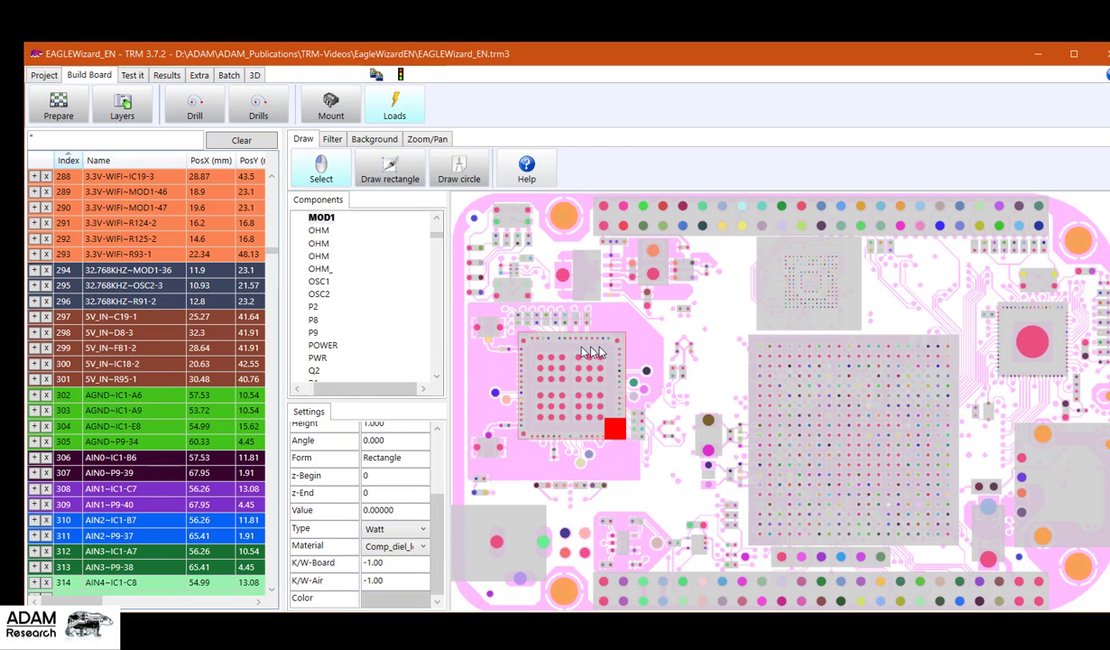
left_click_drag(570, 349, 560, 353)
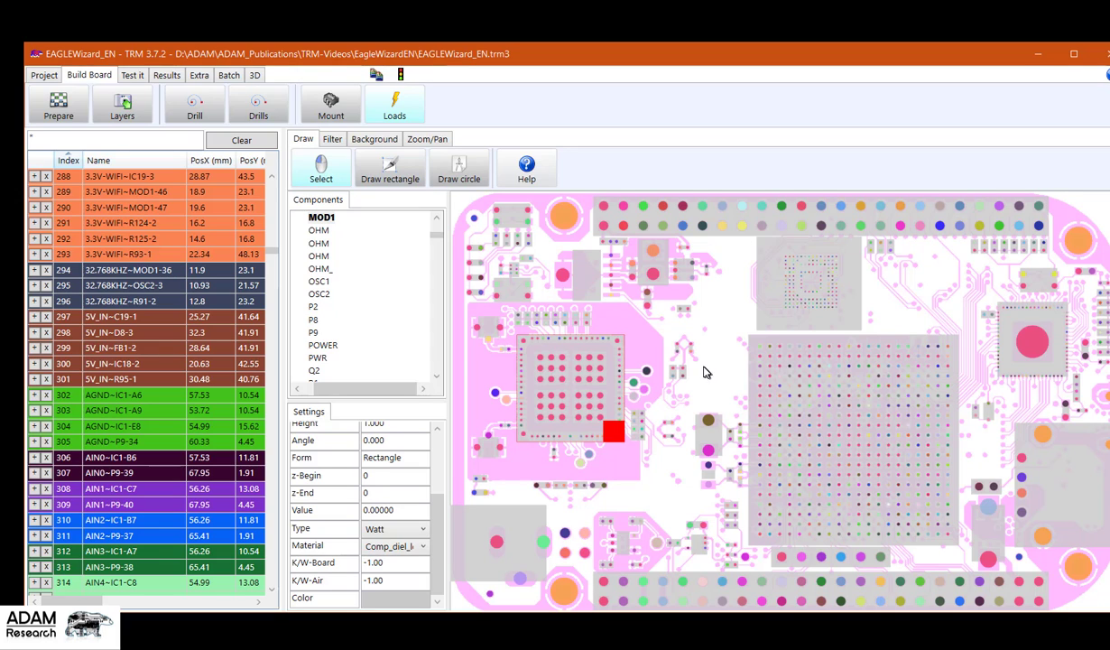
left_click(705, 371)
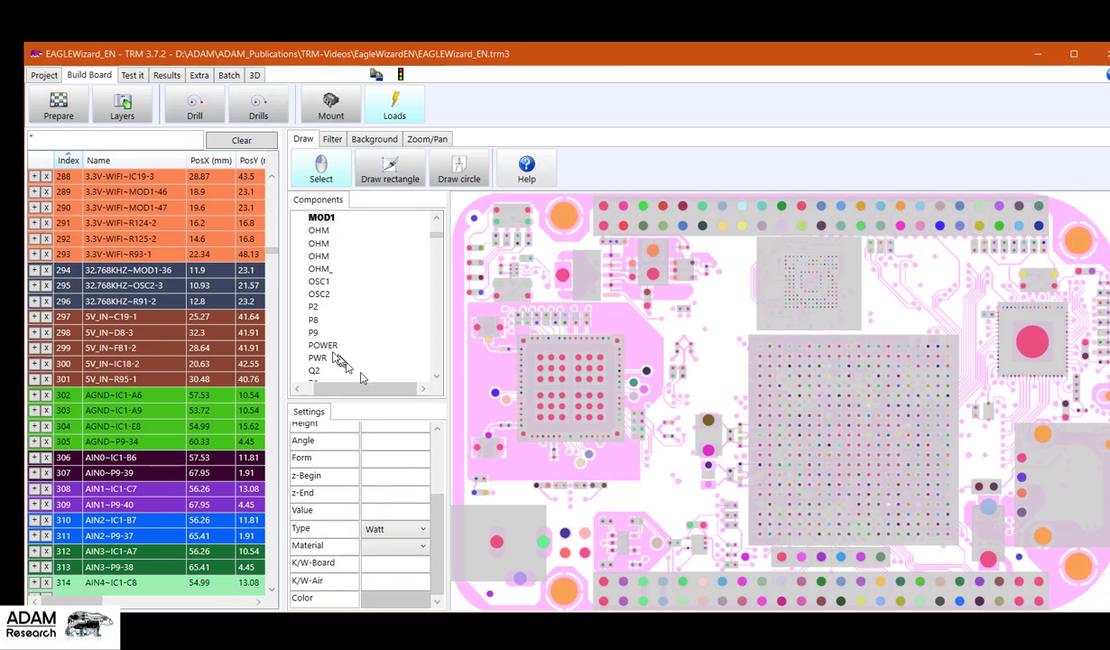
Delete two of the duplicate OHM entries from the component list below MOD1
mouse_move(284, 351)
left_mouse_down()
mouse_move(344, 362)
mouse_move(302, 361)
mouse_move(389, 357)
left_mouse_up()
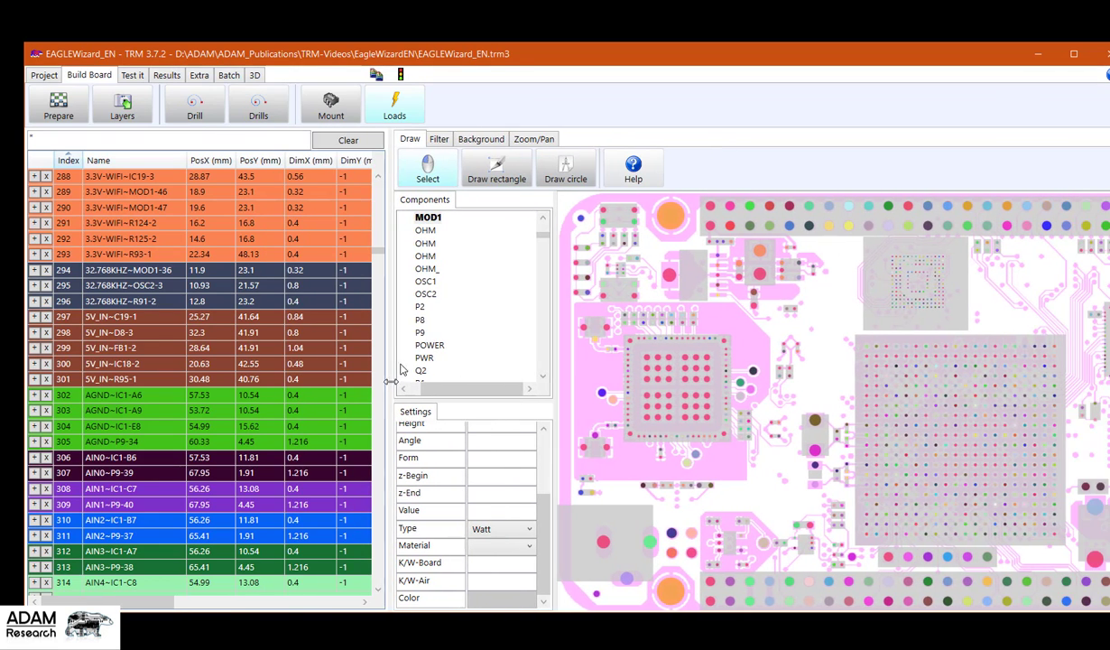
left_click(426, 231)
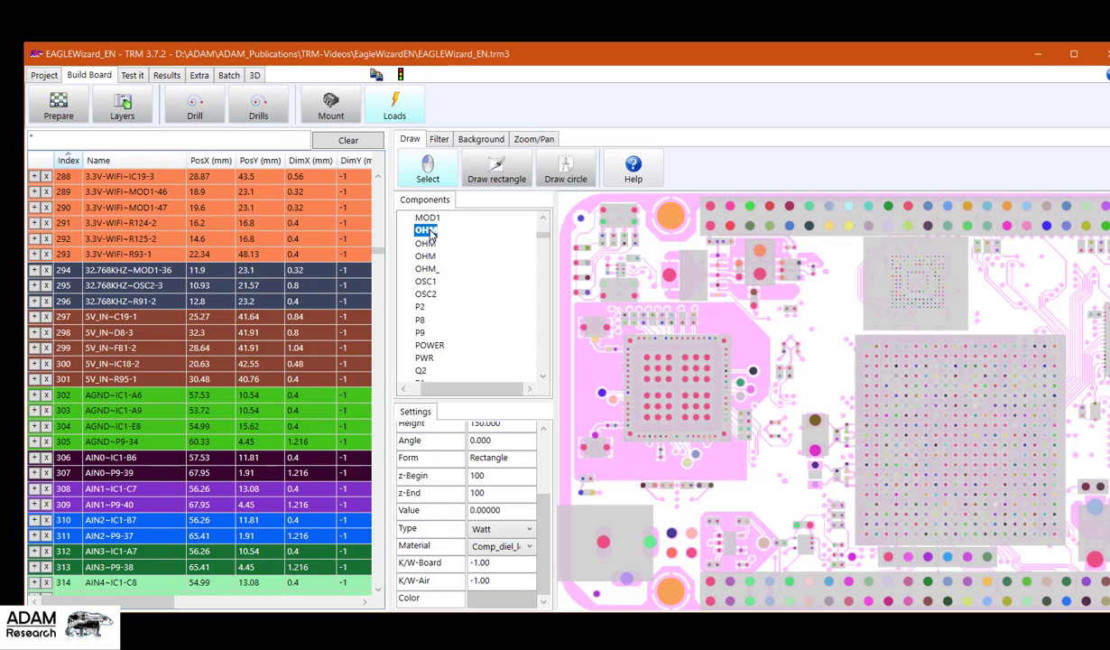
key("Delete")
left_click(425, 231)
key("Delete")
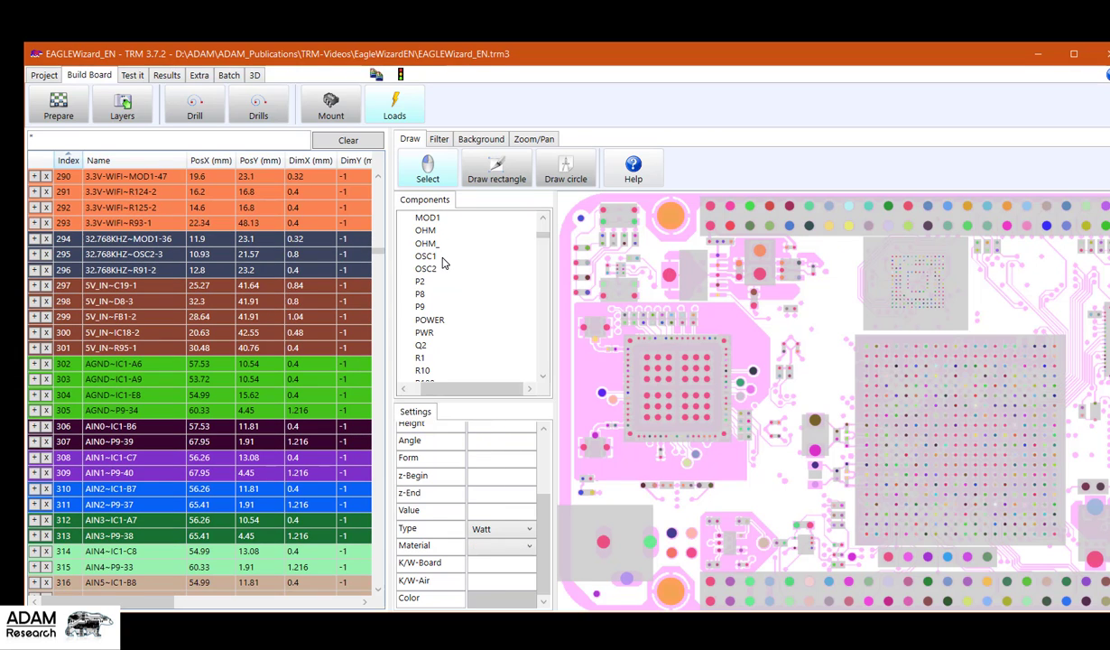
Delete the rows of the bogus components MHZ, OHM and OHM_ together from the loads table
mouse_move(387, 253)
left_mouse_down()
mouse_move(618, 287)
mouse_move(785, 292)
left_mouse_up()
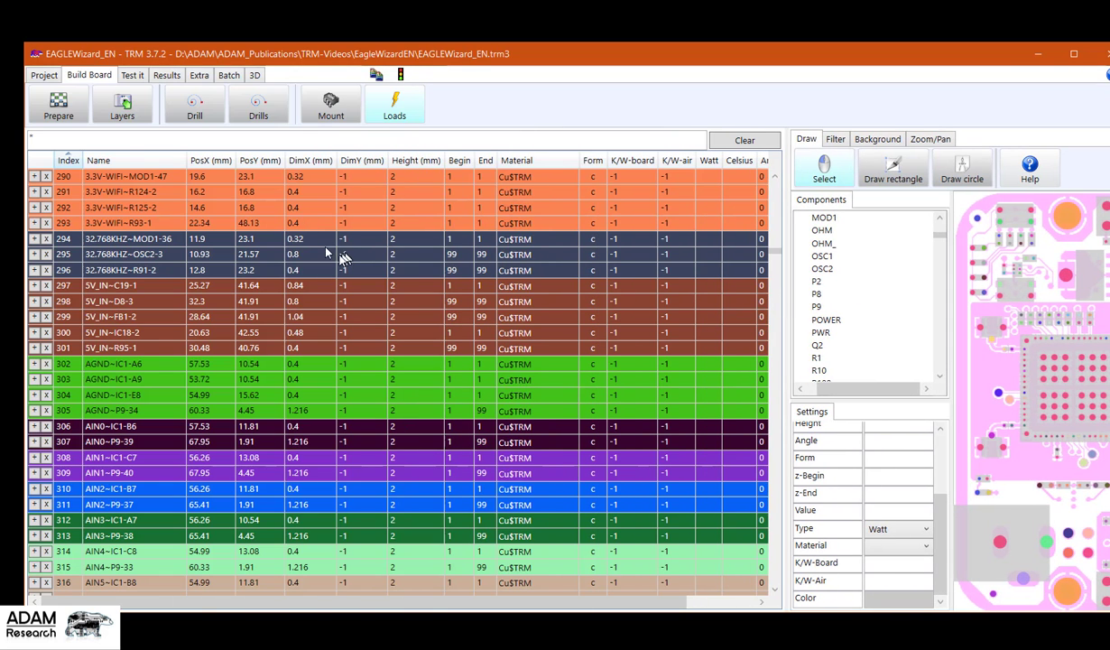
scroll(769, 321, "up", 5)
scroll(770, 256, "down", 20)
scroll(766, 241, "up", 20)
scroll(116, 316, "up", 14)
scroll(118, 317, "up", 20)
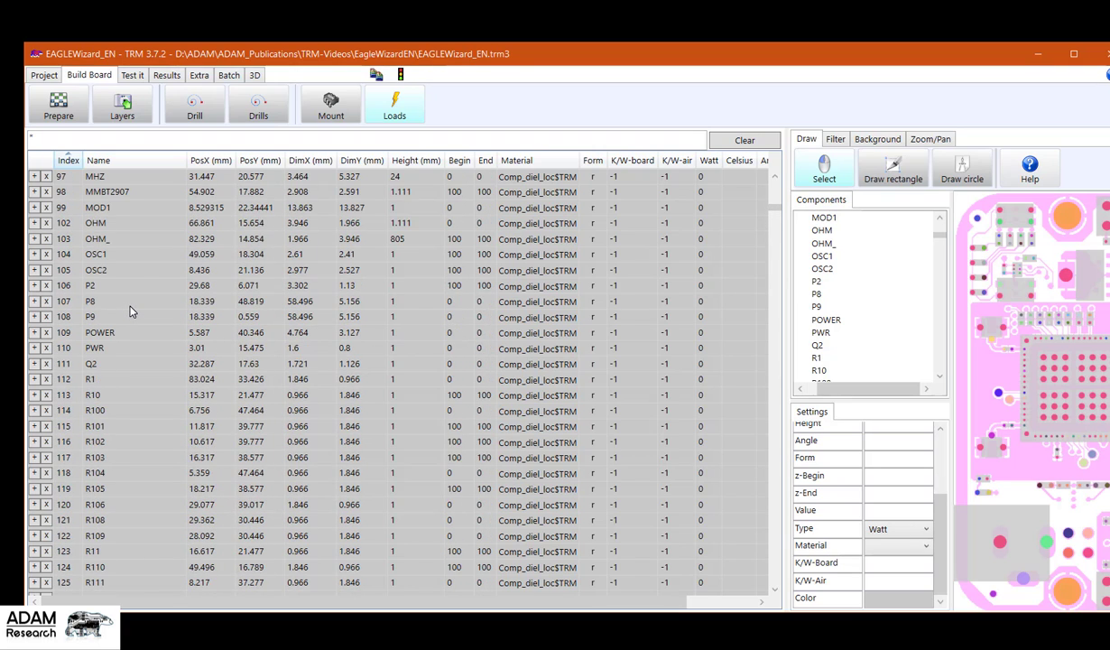
scroll(126, 316, "up", 5)
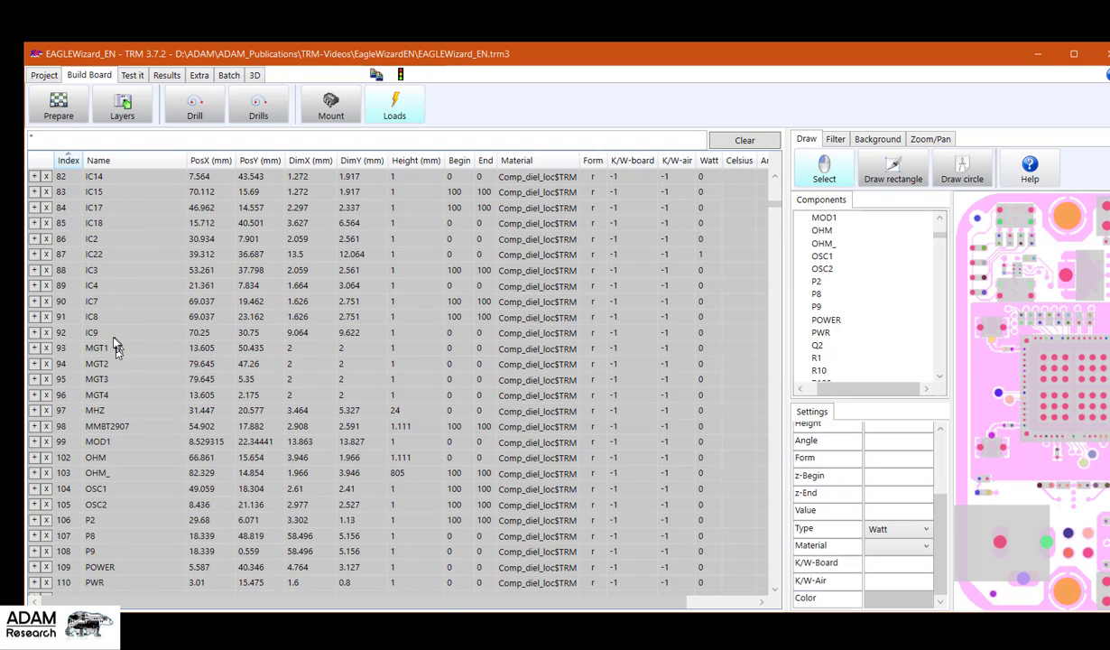
left_click(100, 458)
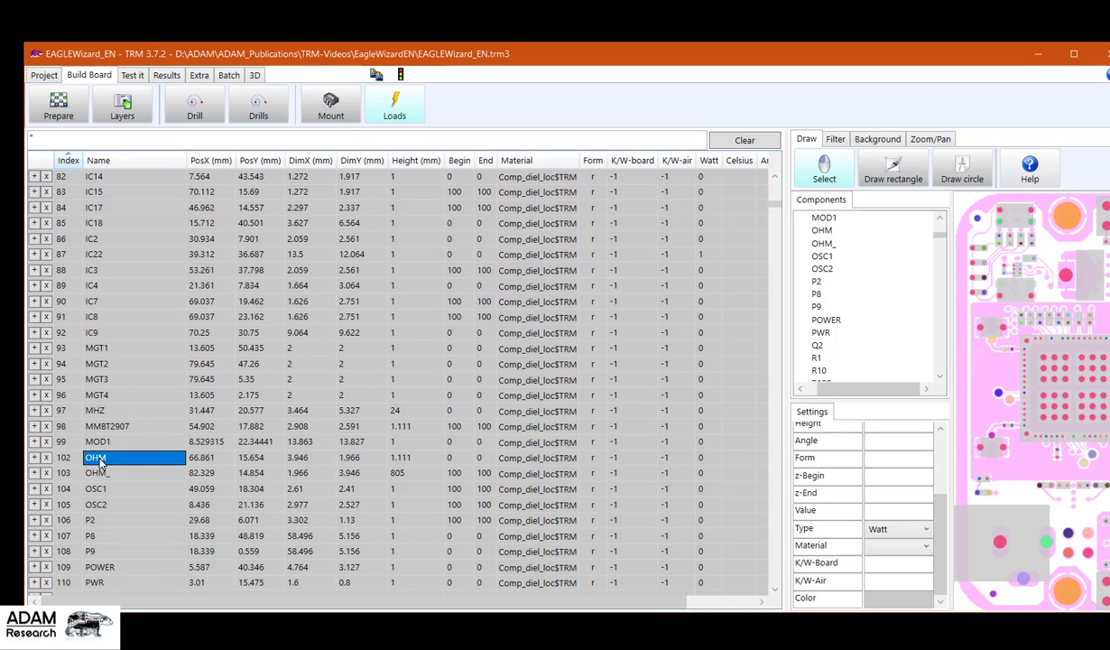
left_click(100, 474, "shift")
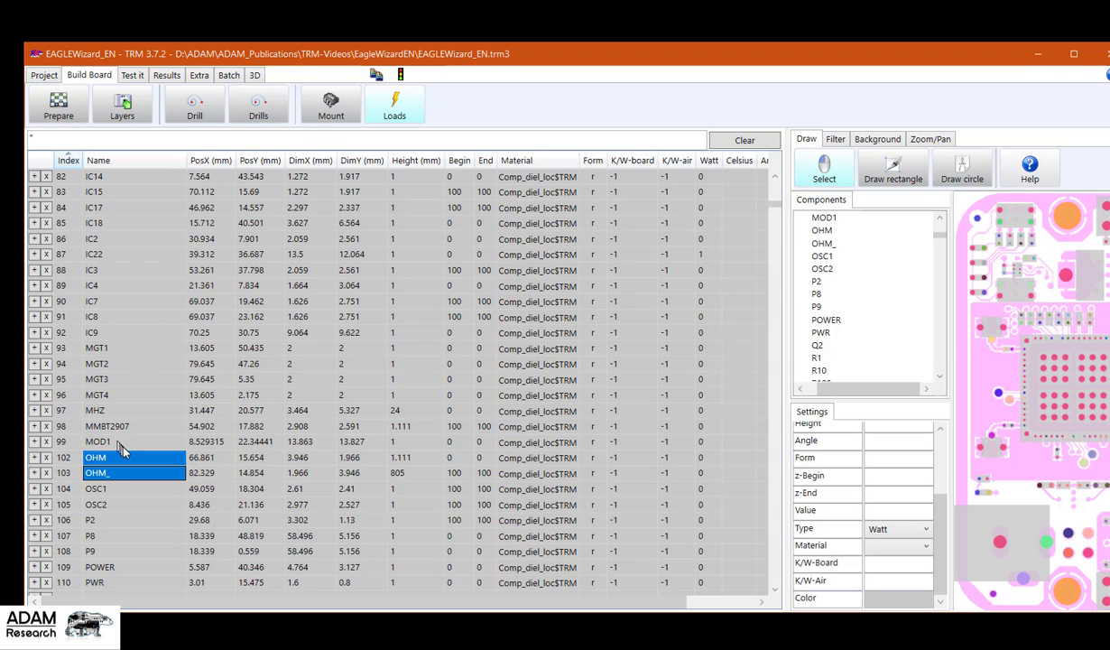
left_click(98, 412)
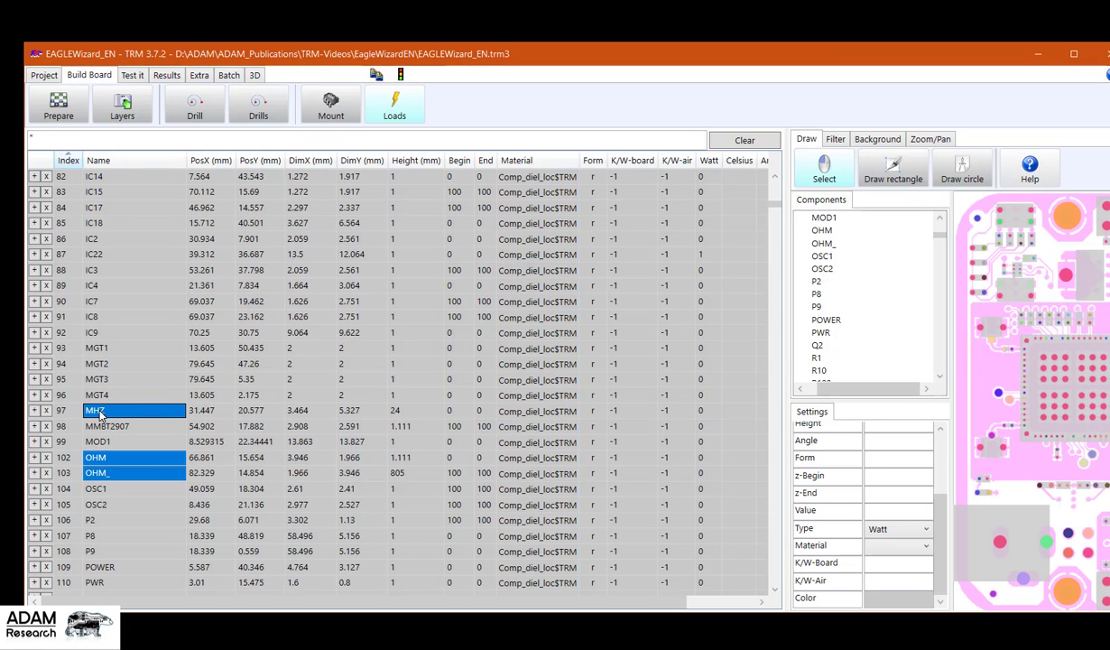
right_click(100, 415)
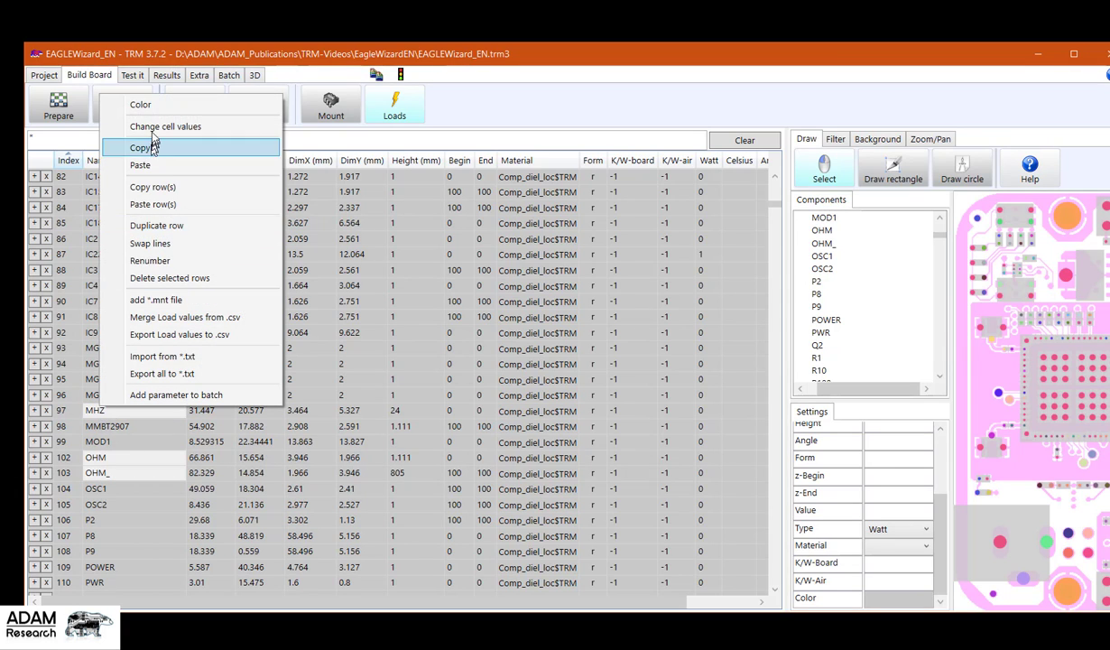
left_click(164, 277)
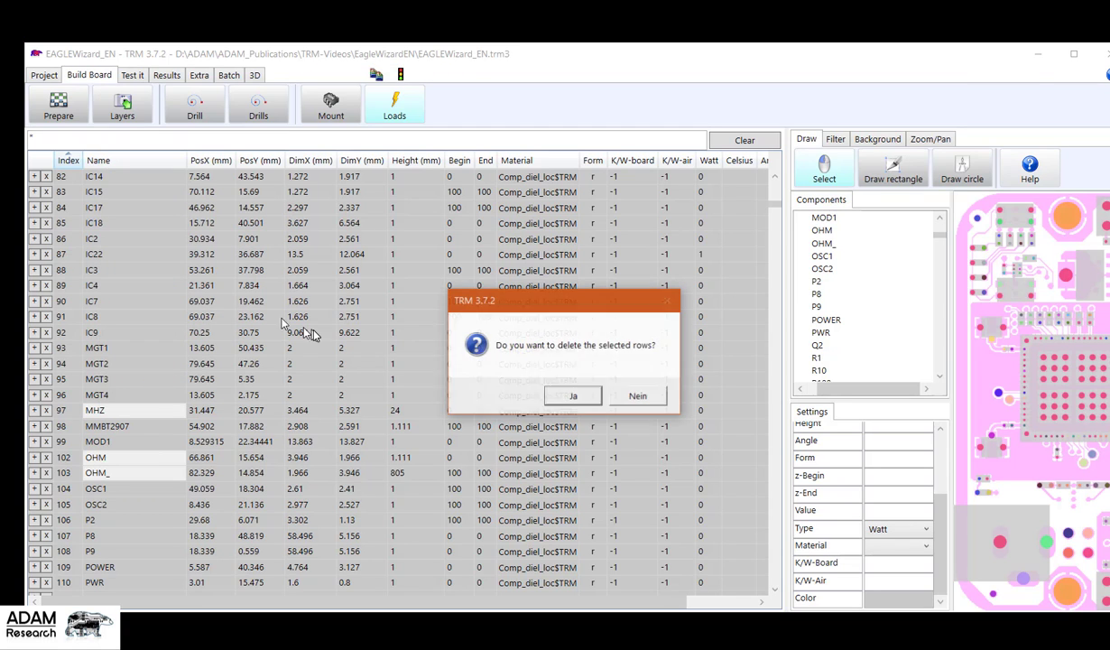
left_click(574, 397)
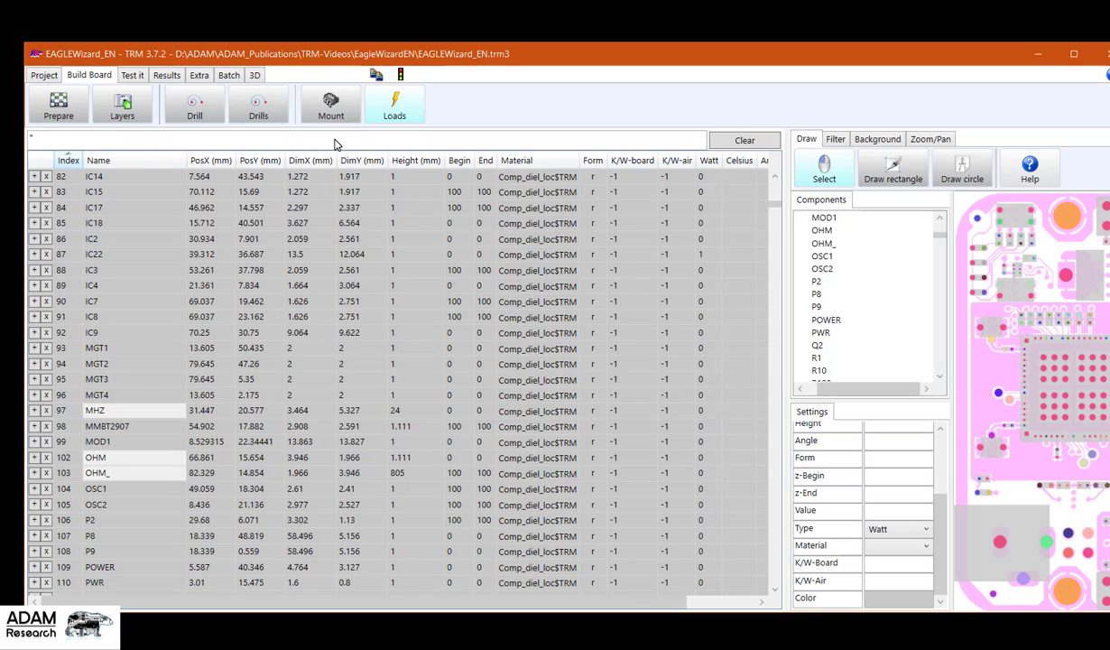
Reload the loads table from the mount data view and filter it with the expression watt <> 0
left_click(332, 107)
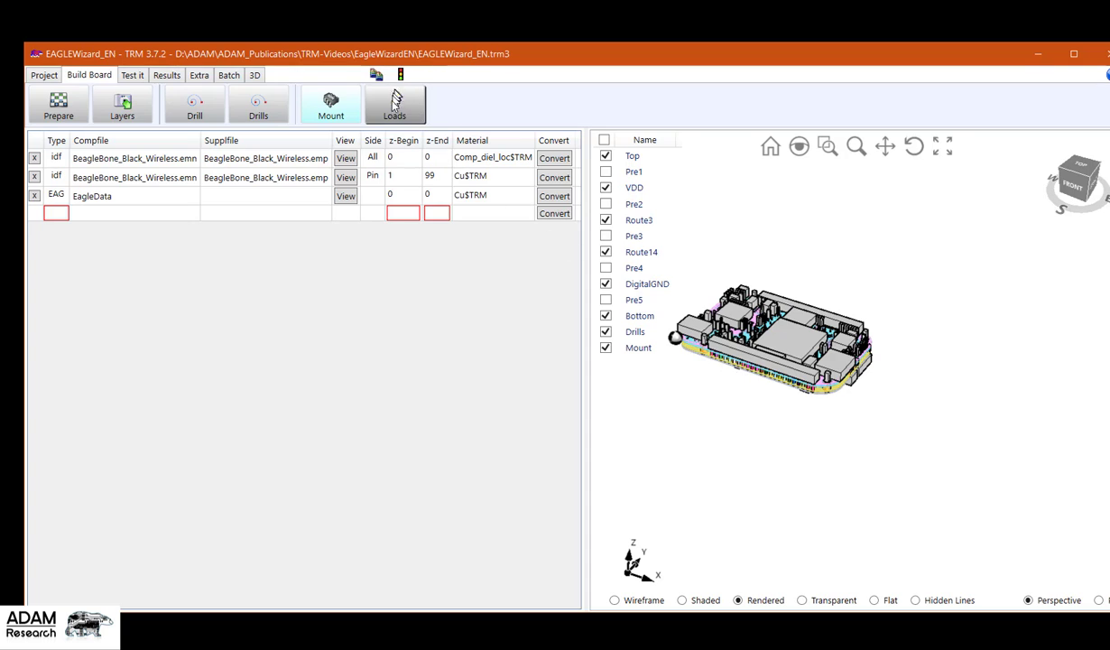
left_click(394, 106)
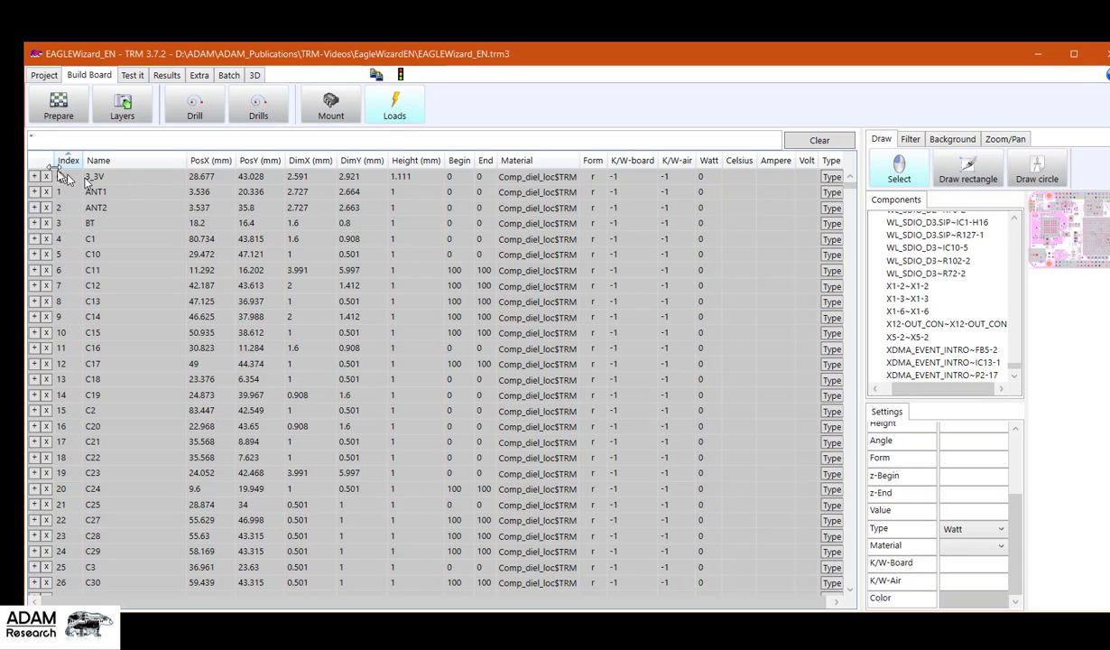
left_click(39, 138)
type("watt <>")
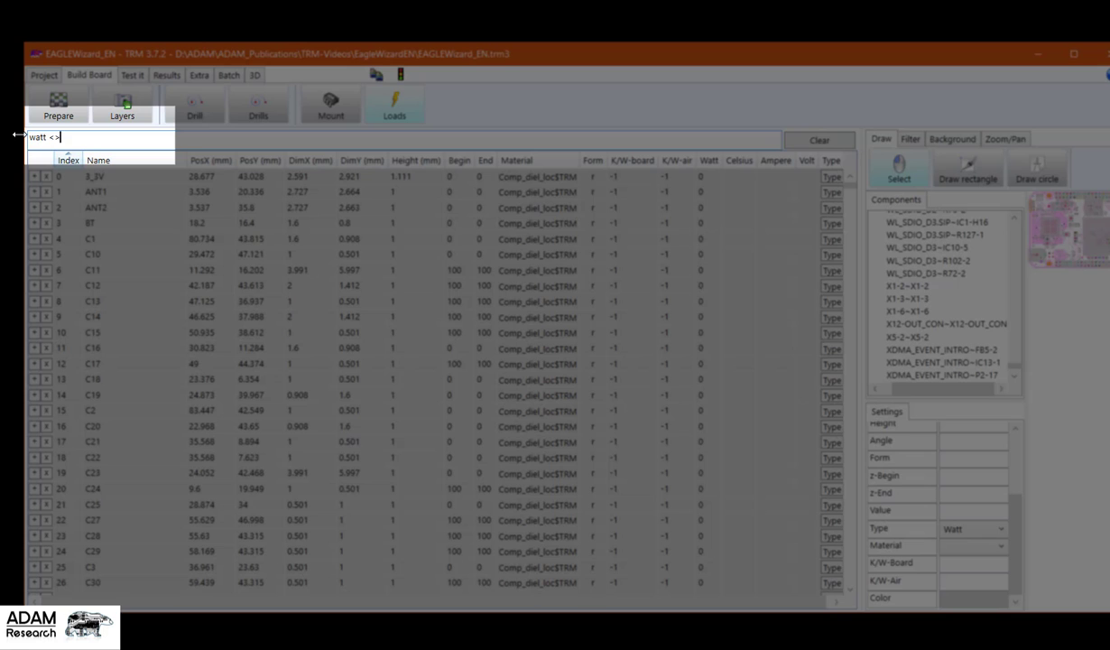
type(" 0")
key("Return")
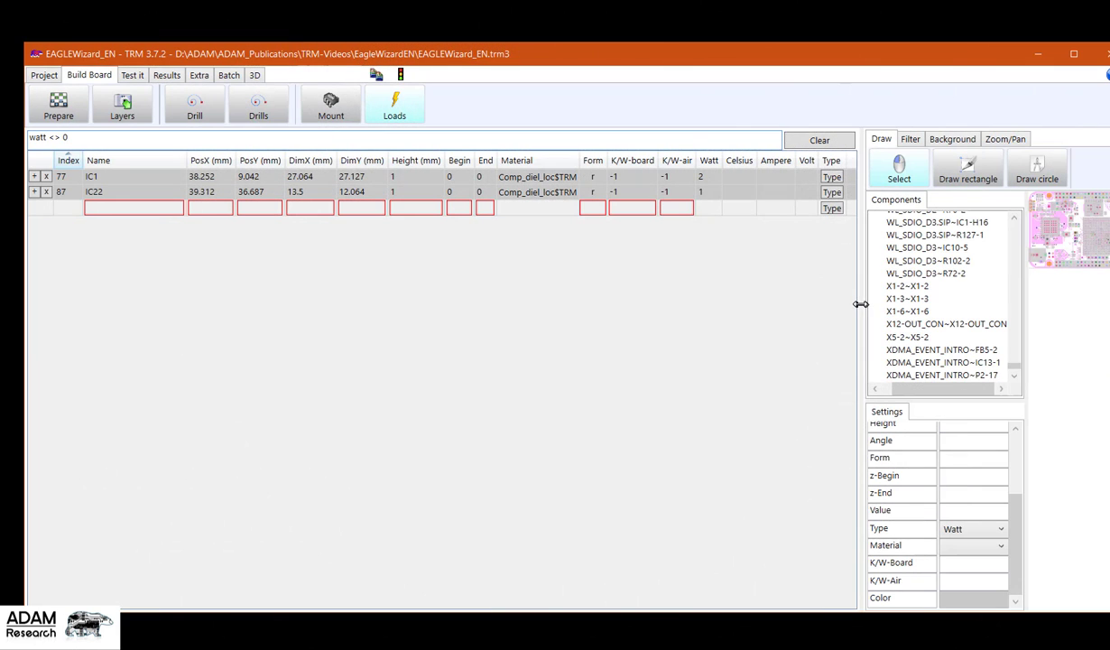
Set the power value of component MOD1 to 1 Watt and widen the filtered loads table
left_click_drag(699, 321, 621, 330)
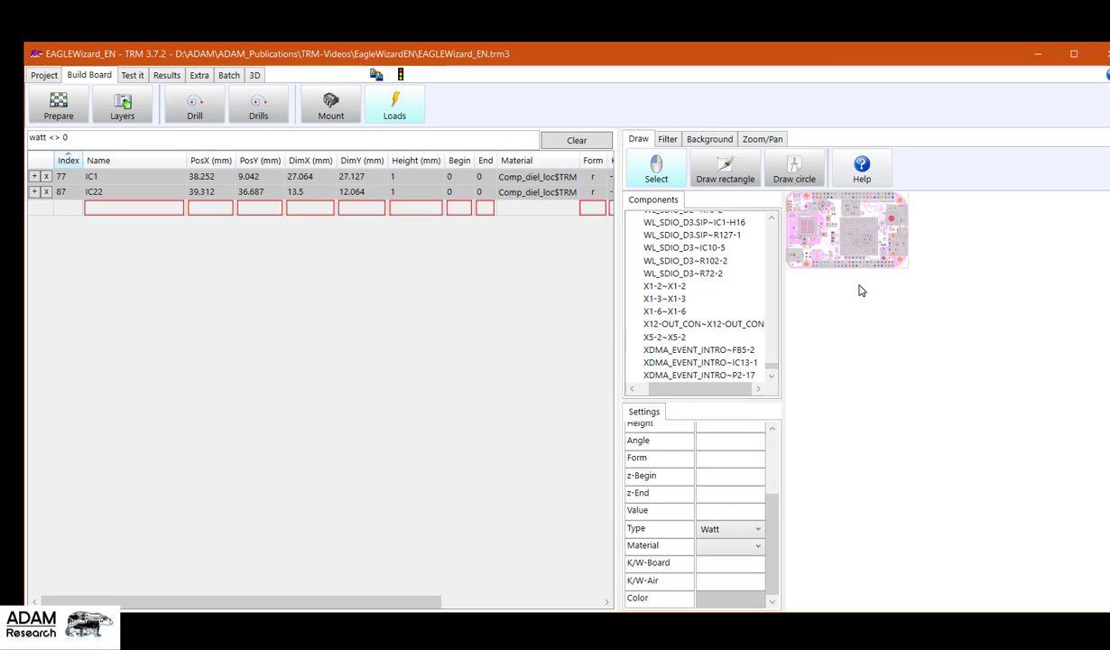
left_click(814, 235)
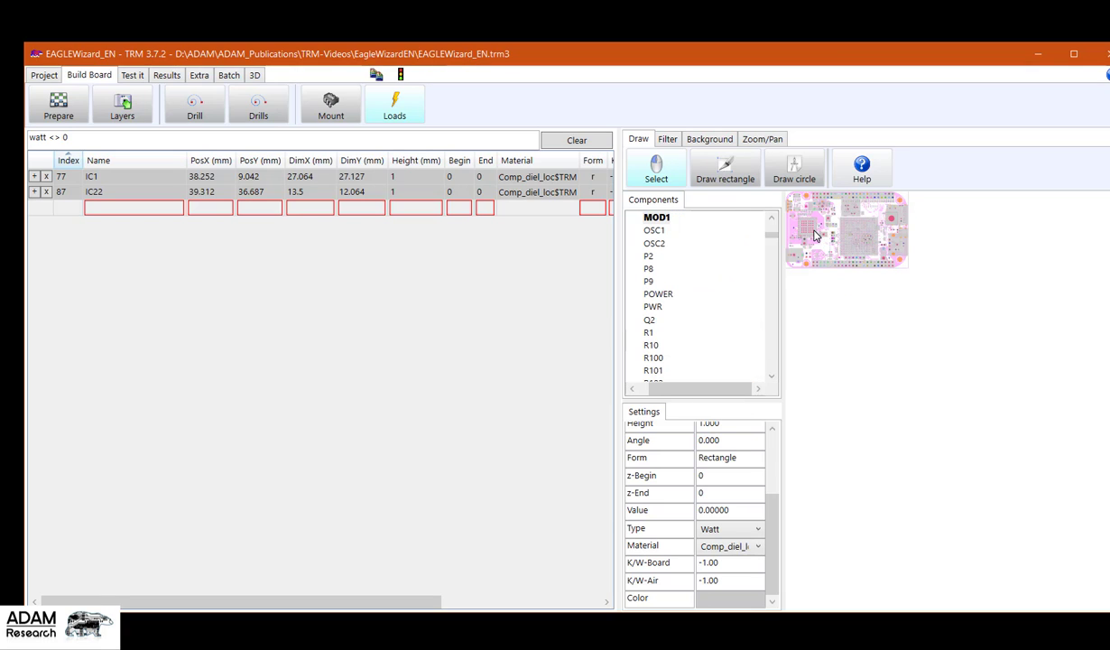
double_click(703, 511)
type("1")
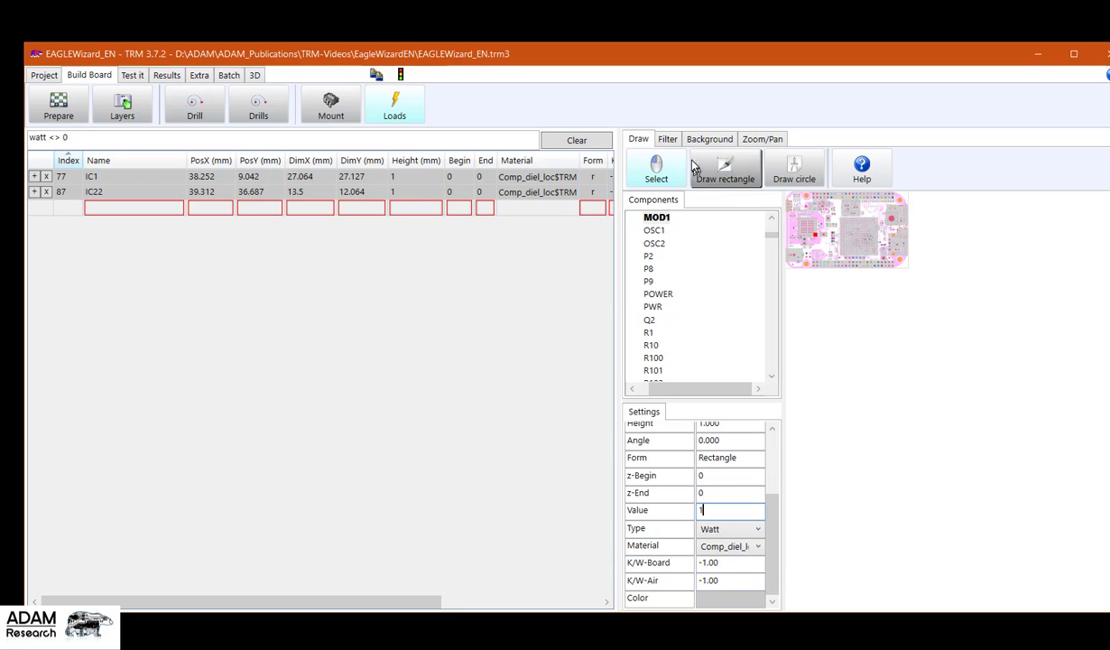
left_click_drag(641, 68, 629, 25)
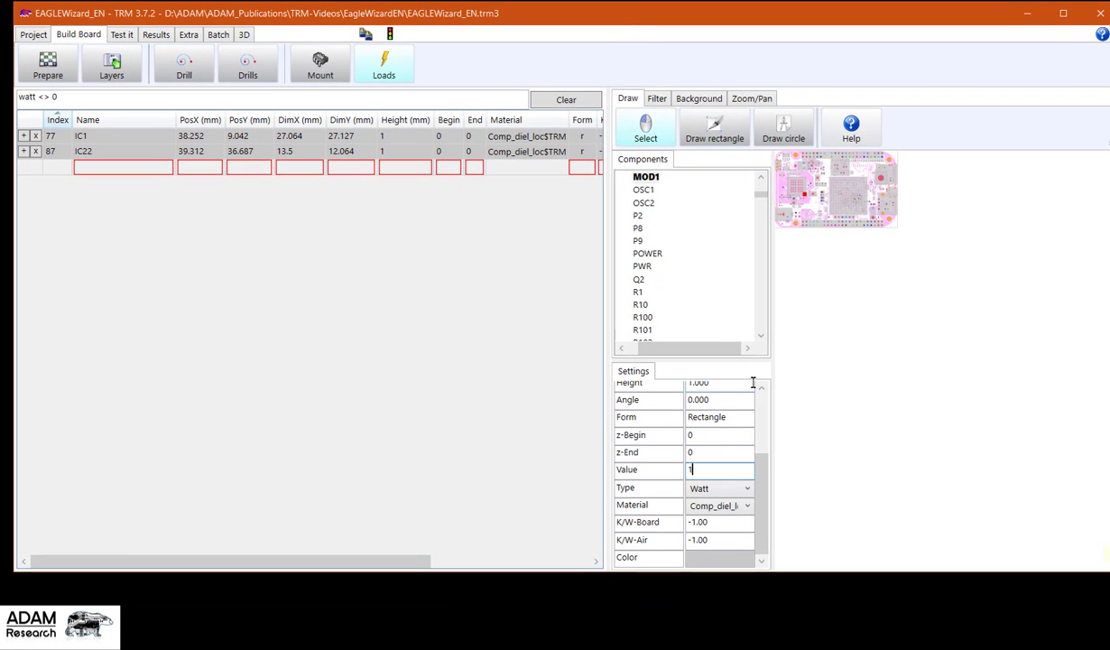
key("Return")
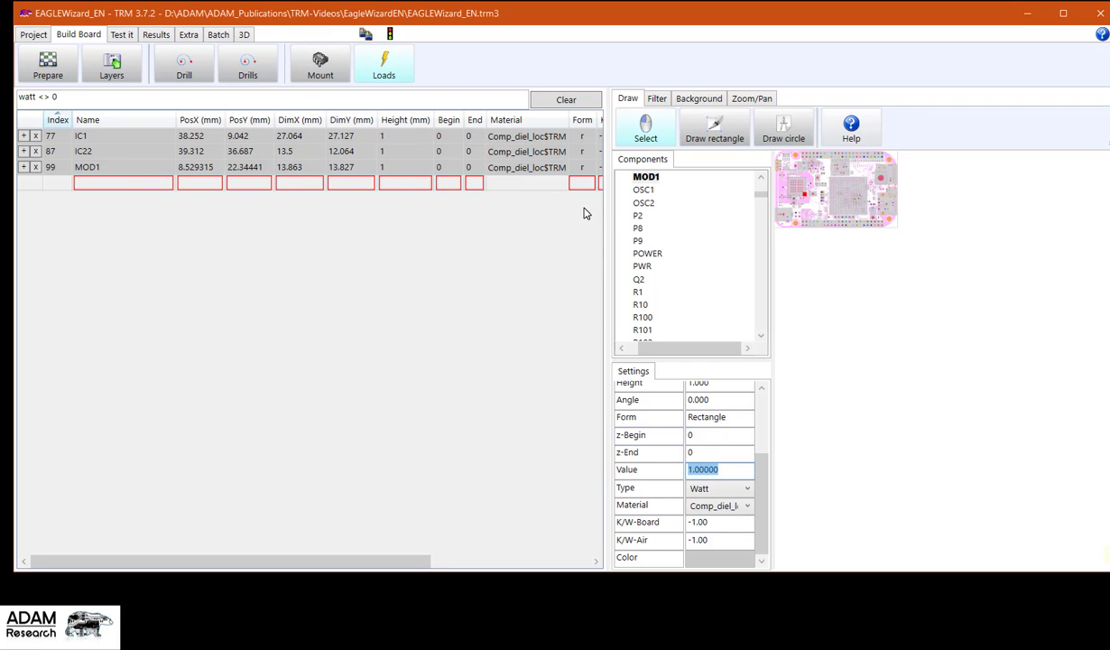
mouse_move(609, 210)
left_mouse_down()
mouse_move(741, 220)
mouse_move(650, 246)
left_mouse_up()
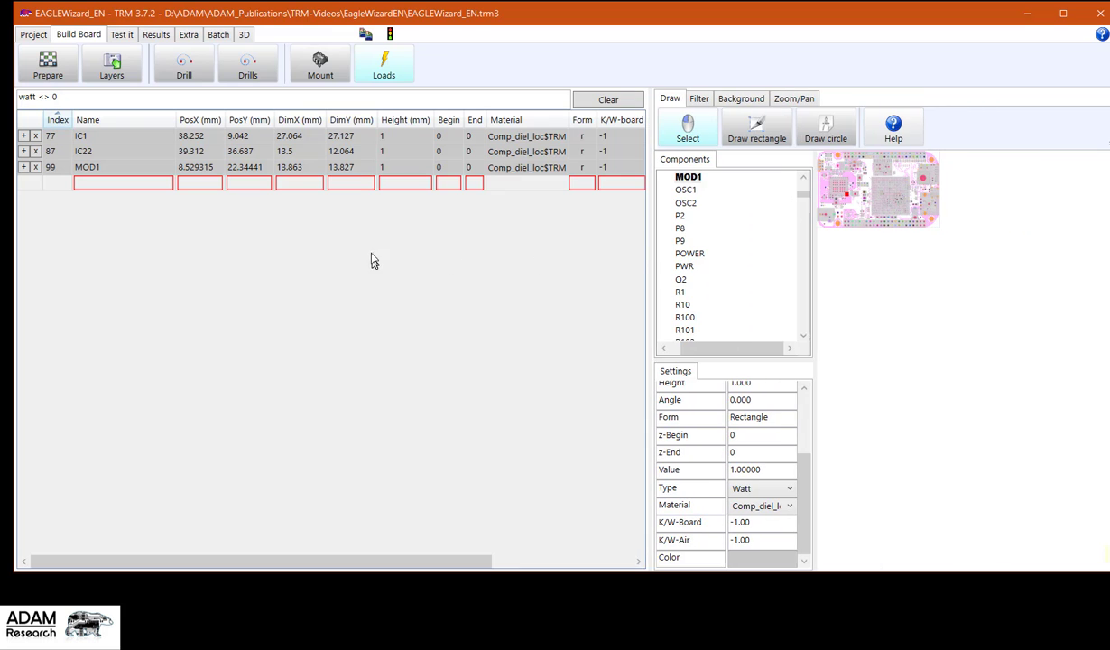
Review the environment settings, enter the logbook note "components only" and run the calculation
left_click(122, 37)
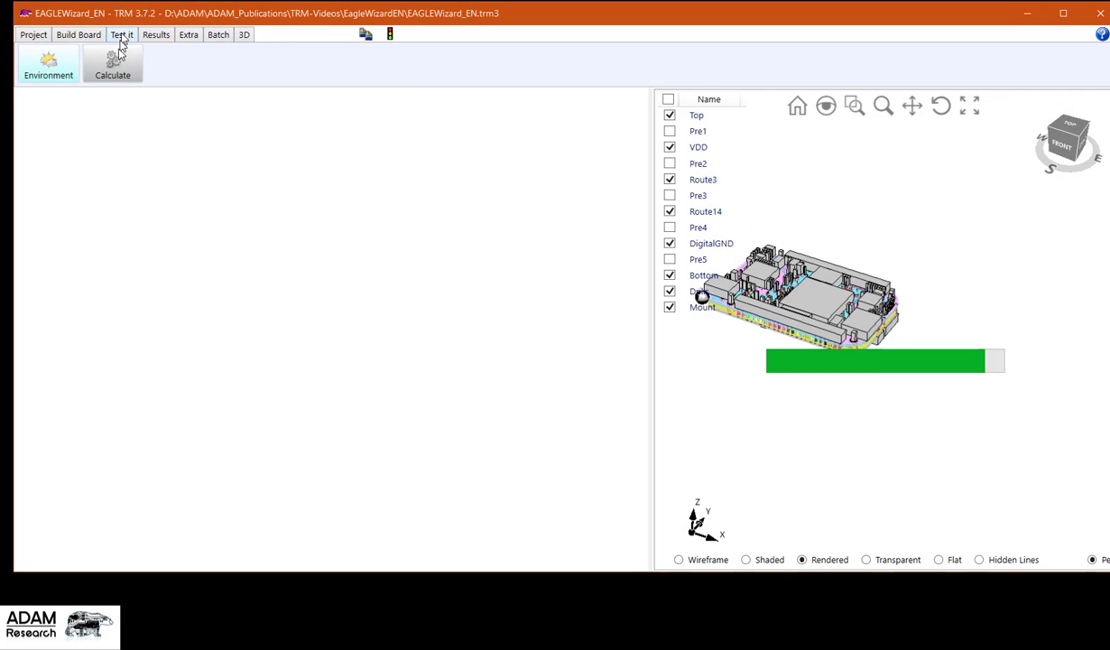
left_click(41, 65)
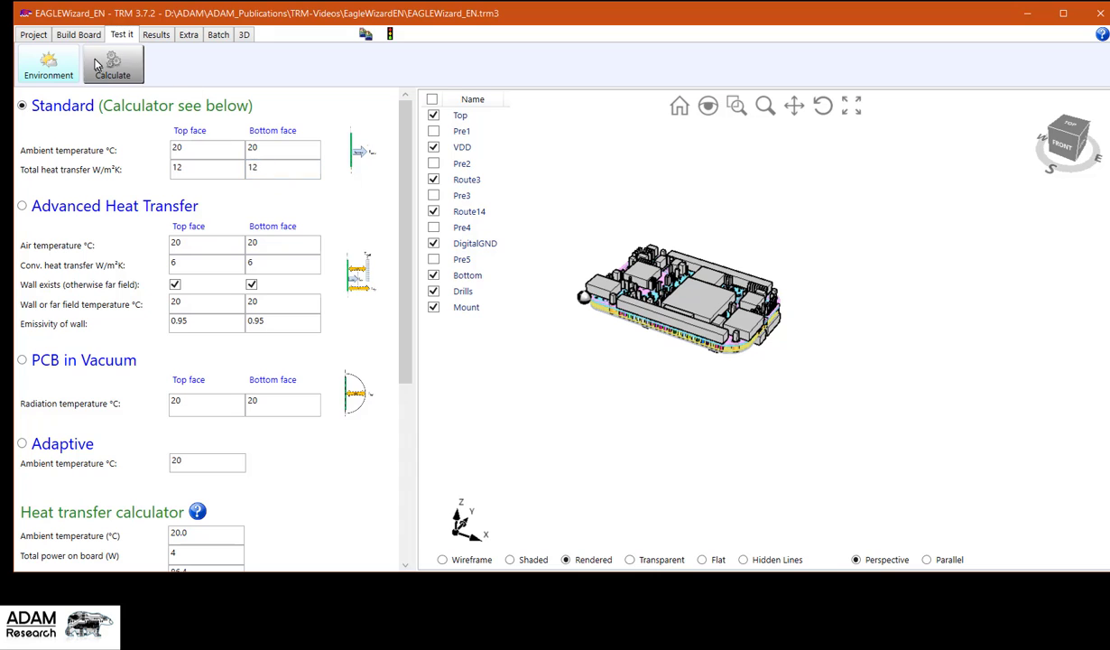
left_click(113, 65)
left_click(34, 288)
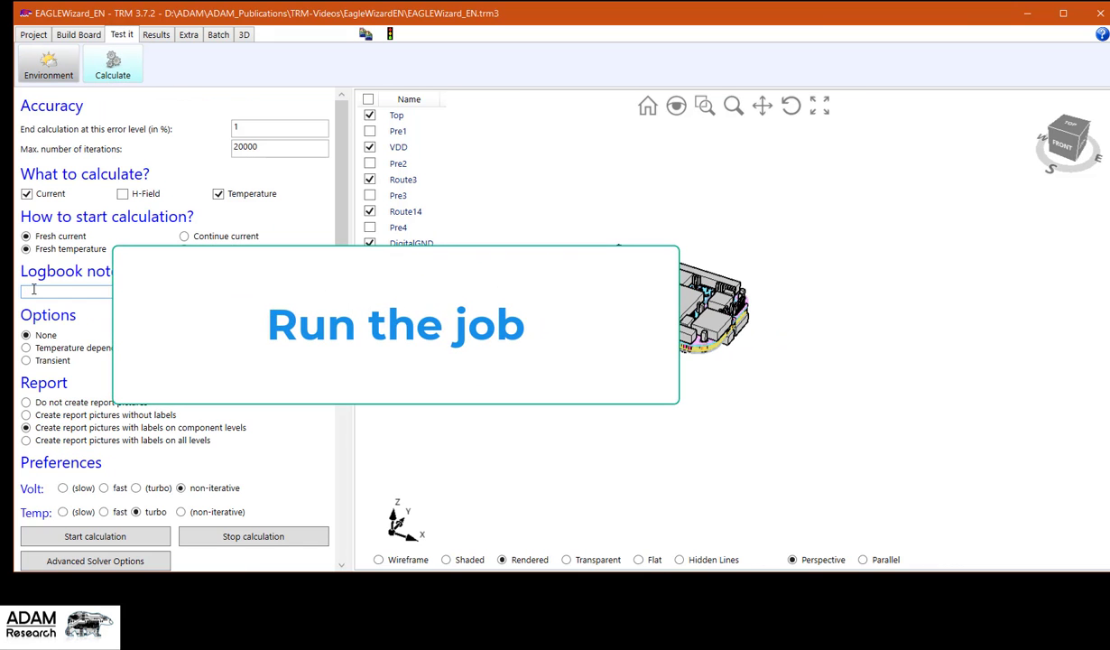
type("components only")
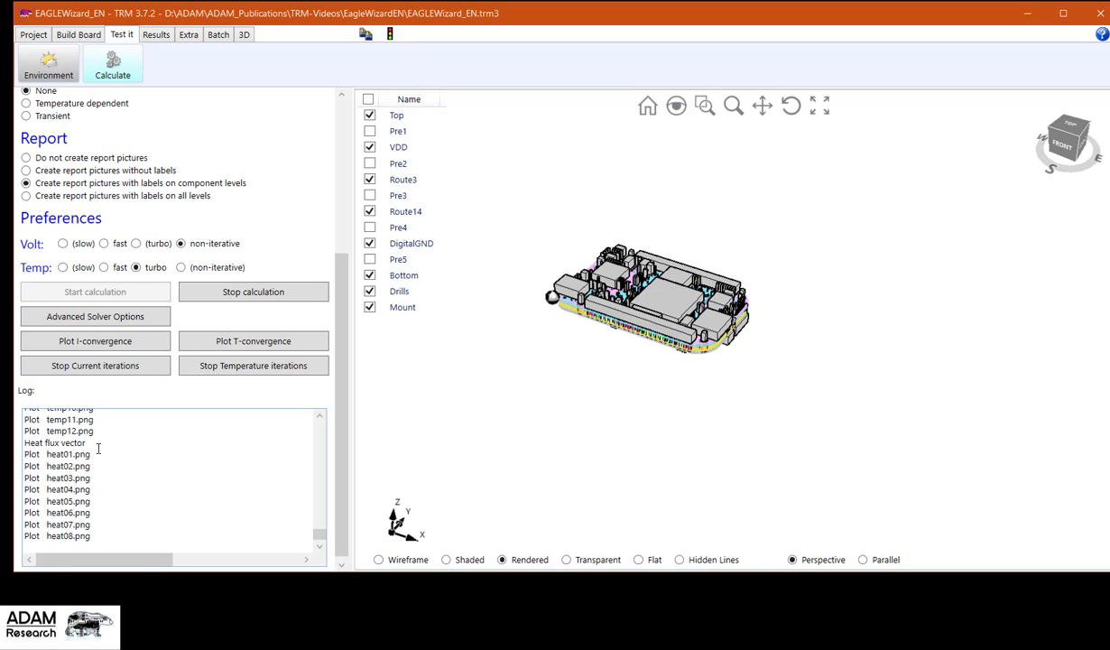
Show the temperature plots of the Top and Comp_top+Top levels and probe the temperatures on IC1, IC22 and MOD1
left_click(149, 36)
left_click(49, 282)
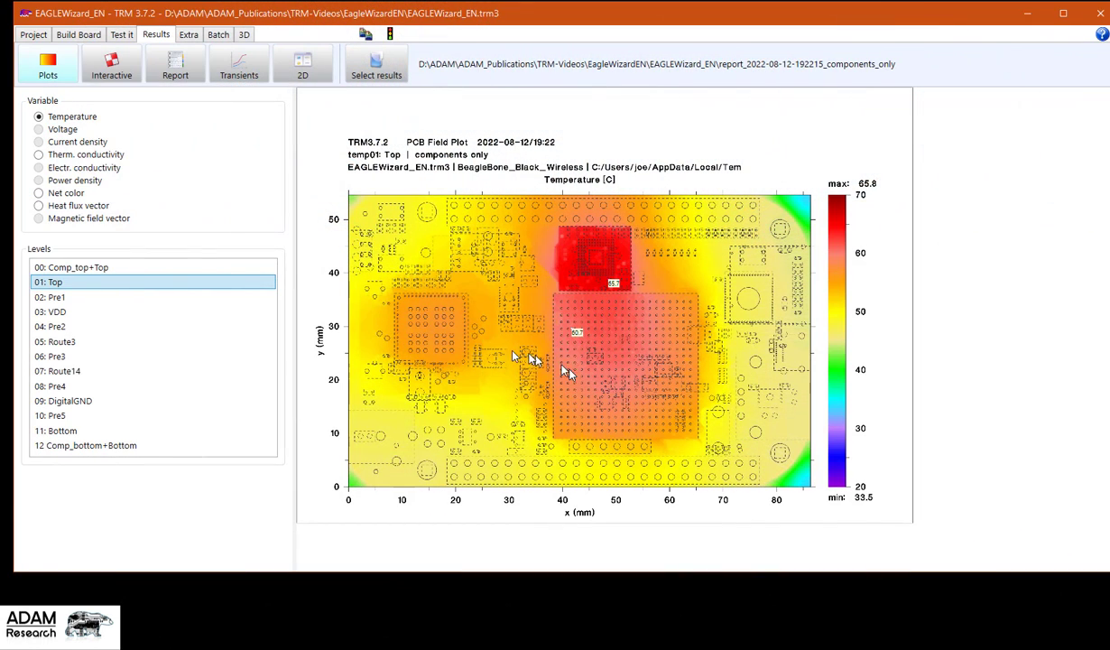
left_click(112, 269)
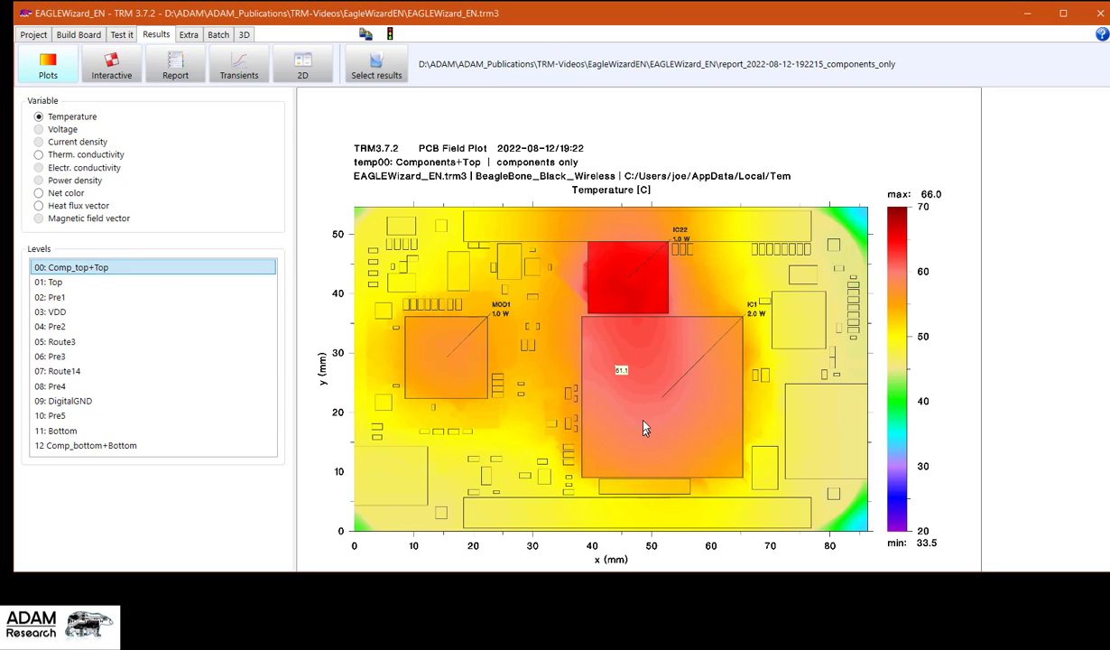
left_click(638, 285)
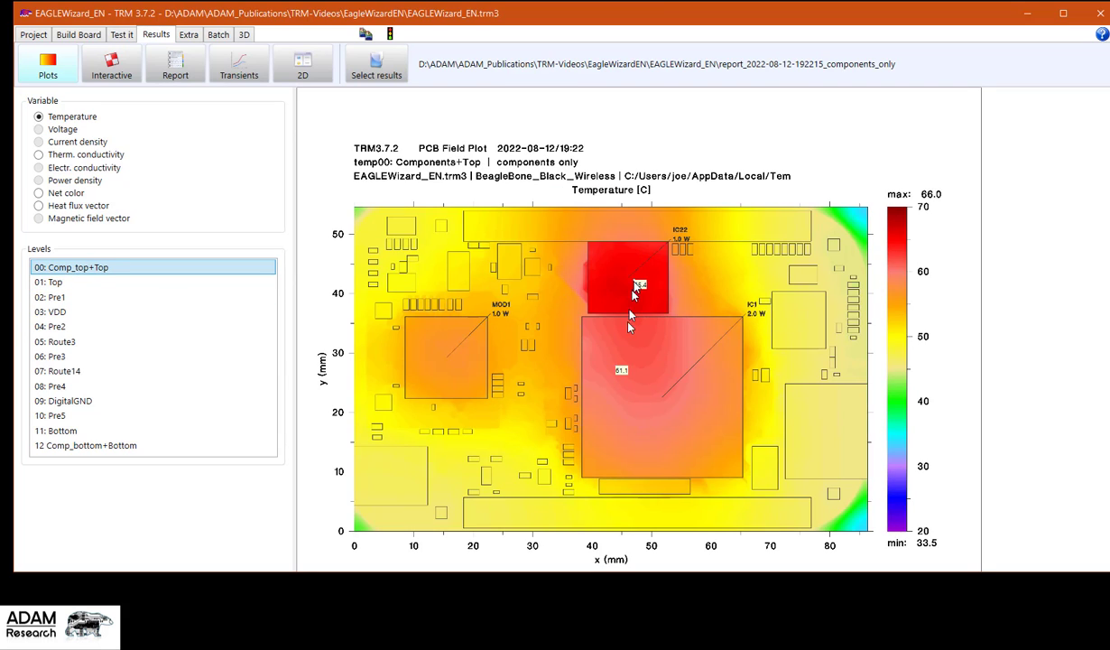
left_click(421, 354)
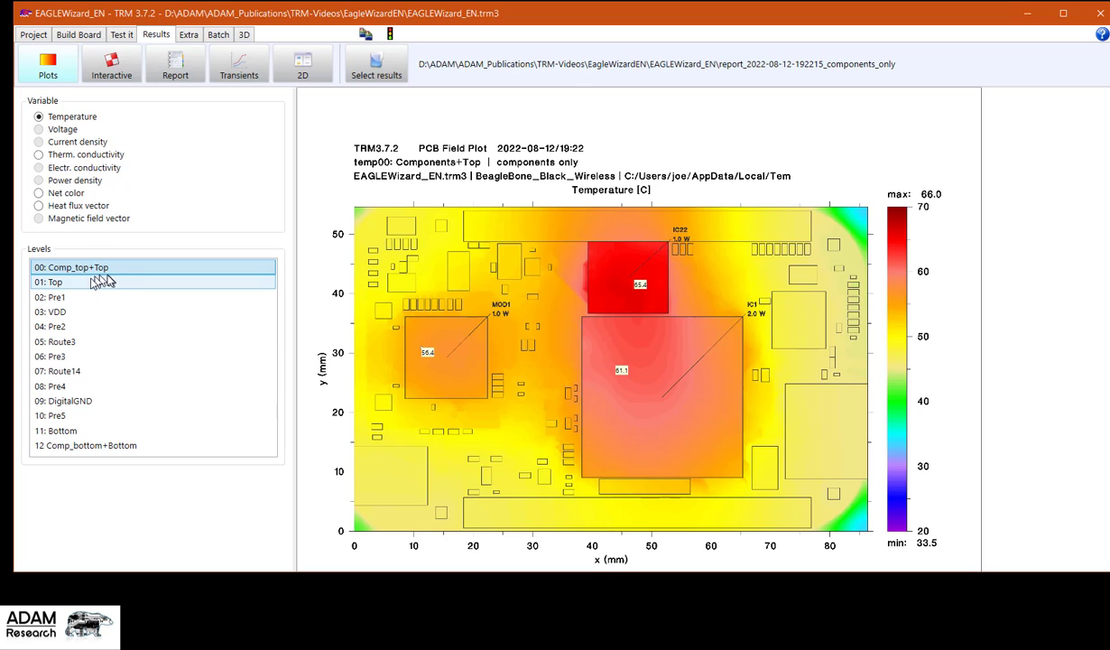
Step through the temperature plots of the inner levels from Pre1 and VDD down to DigitalGND and Bottom
left_click(74, 296)
left_click(74, 311)
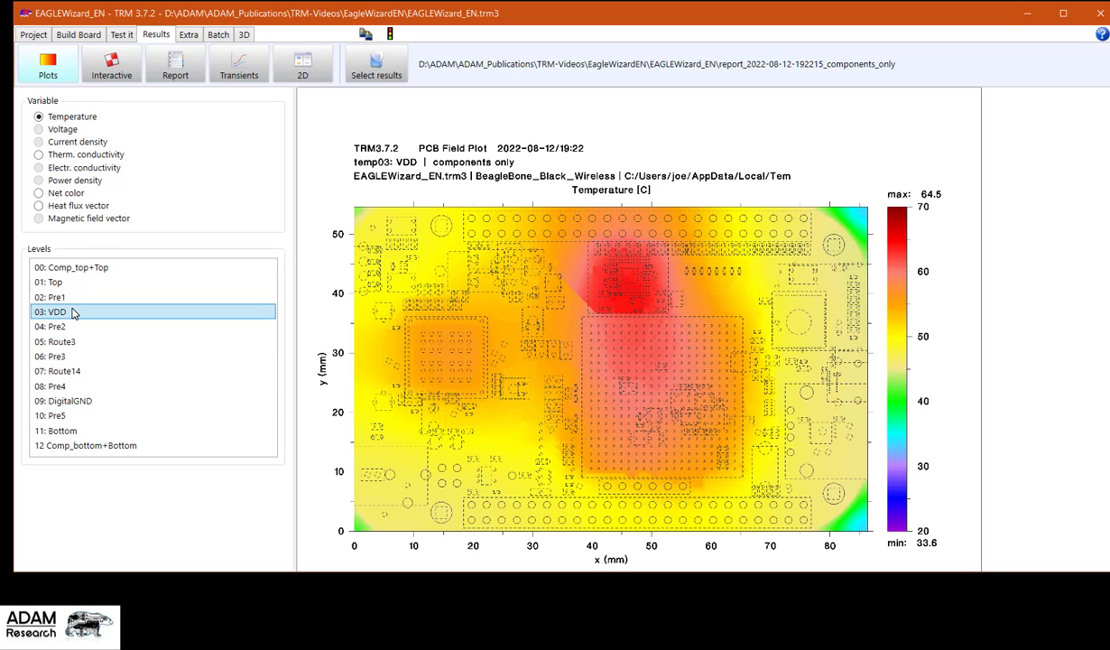
left_click(74, 325)
left_click(74, 341)
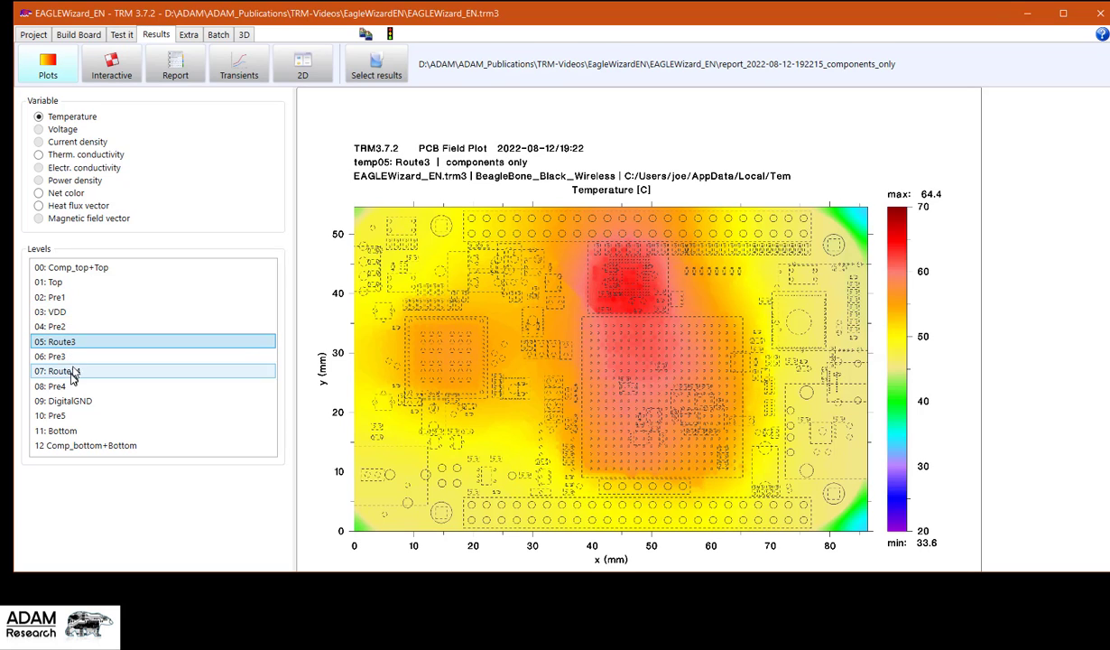
left_click(72, 372)
left_click(74, 401)
left_click(74, 431)
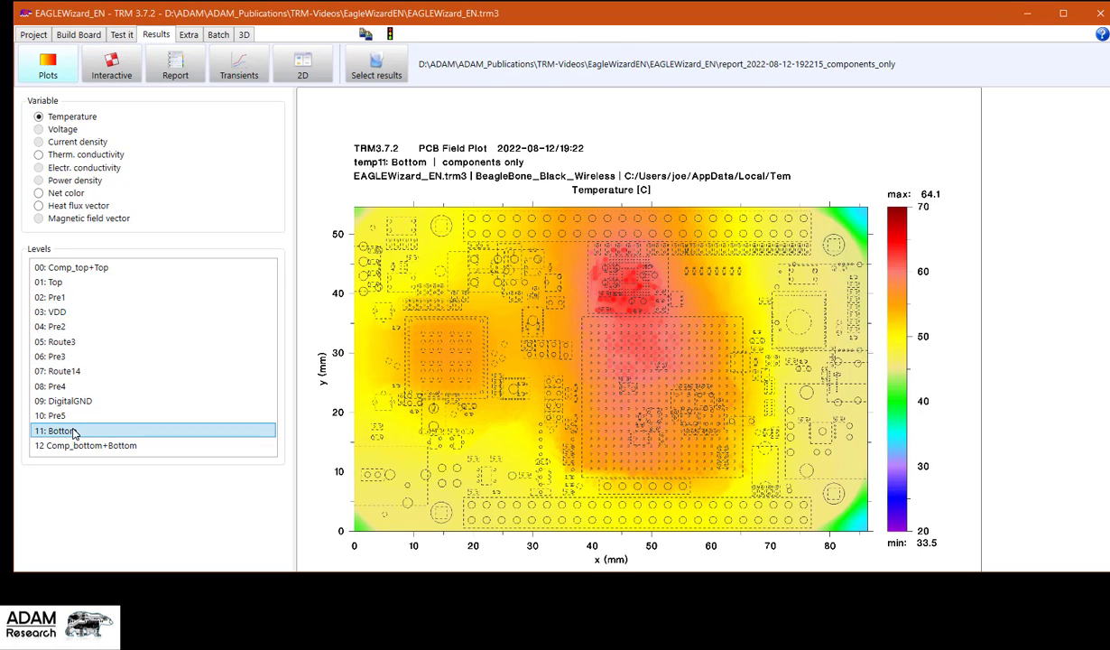
Show the Comp_bottom+Bottom temperature plot and probe the temperatures beneath MOD1 and IC22
left_click(80, 445)
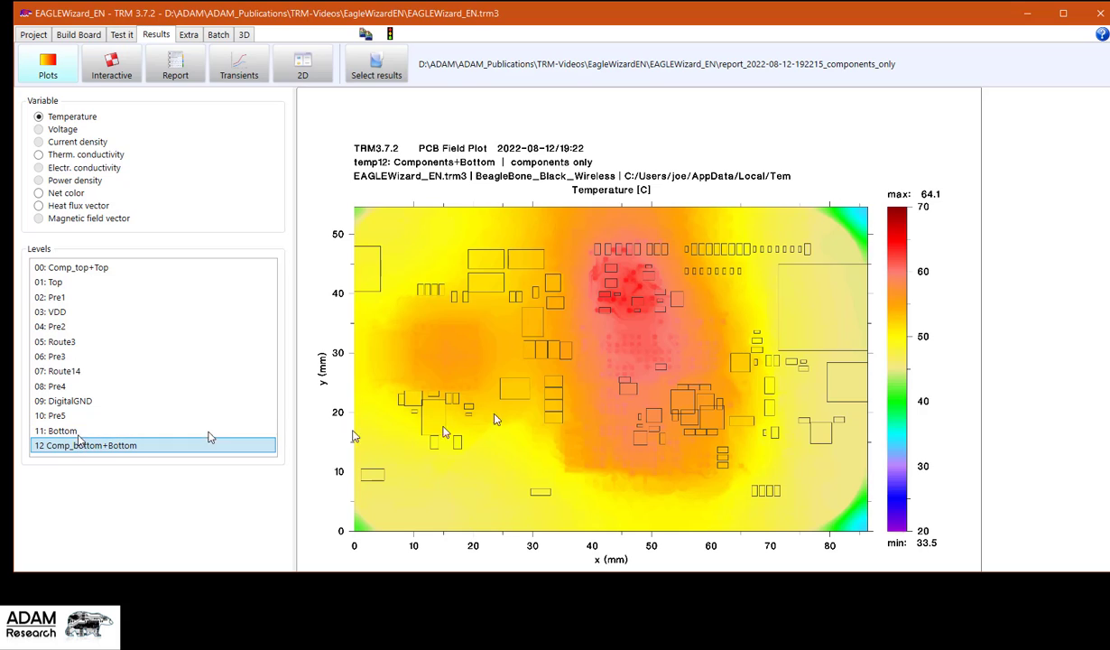
left_click(440, 355)
left_click(631, 291)
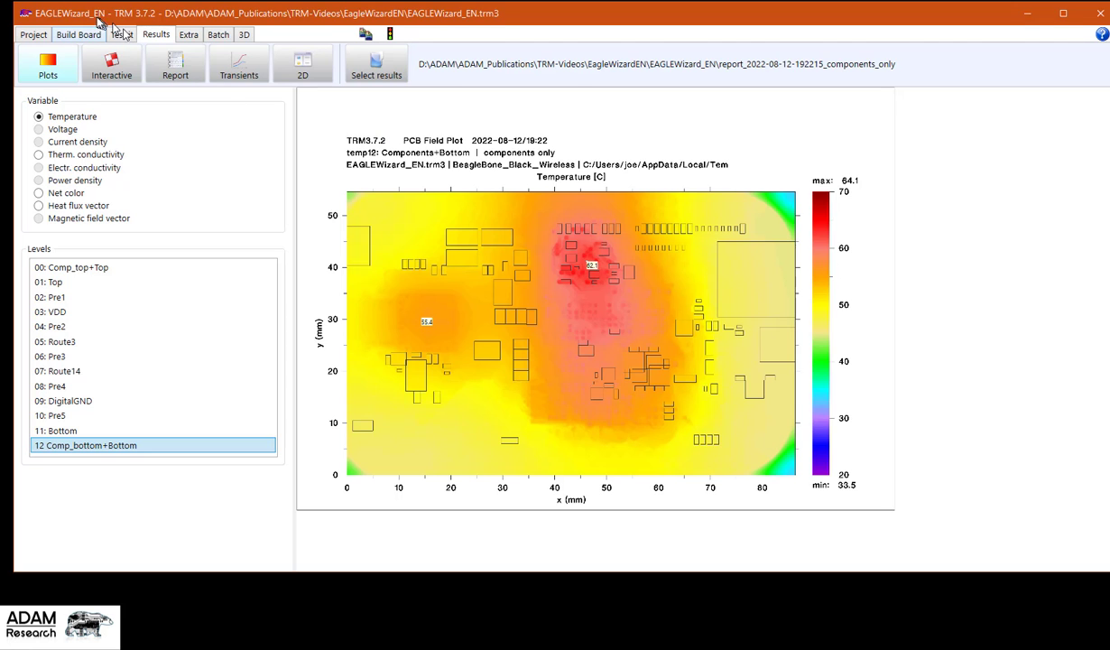
Enlarge the board drawing beside the component list and identify the pad under the cursor on connector P9
left_click(67, 34)
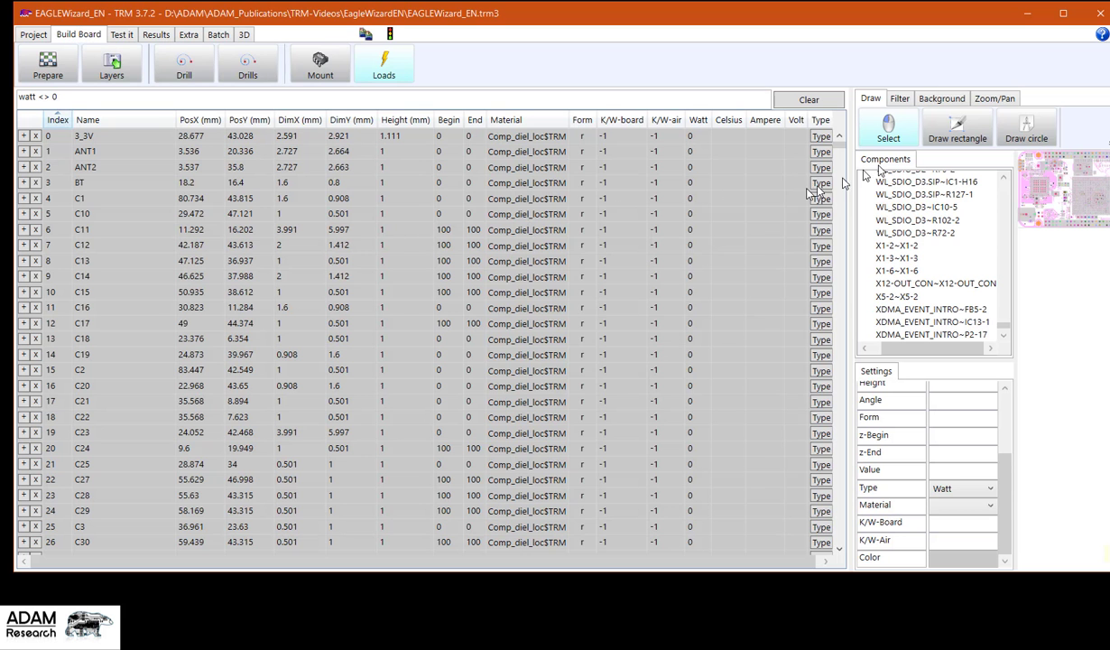
scroll(808, 149, "down", 20)
scroll(844, 204, "down", 20)
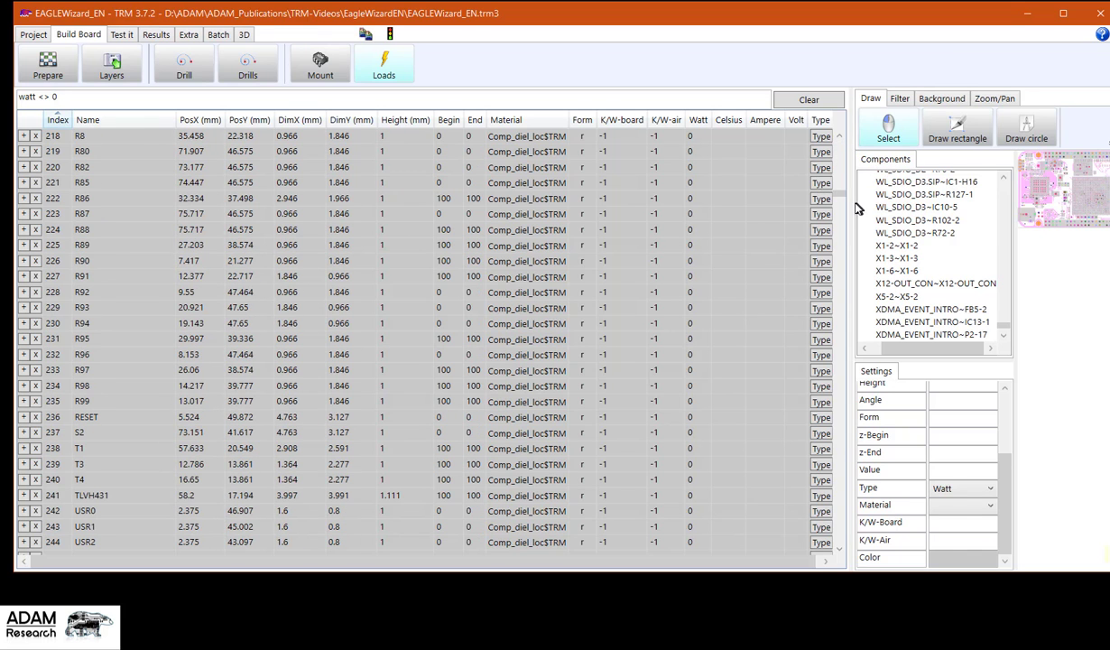
left_click_drag(848, 206, 594, 235)
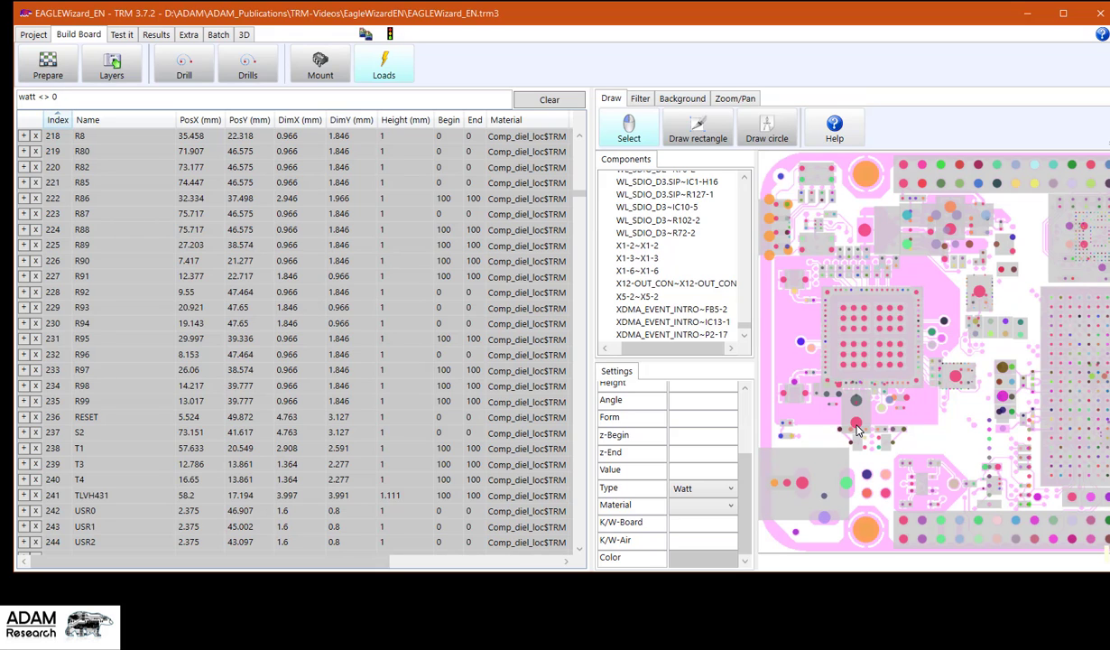
right_click(917, 500)
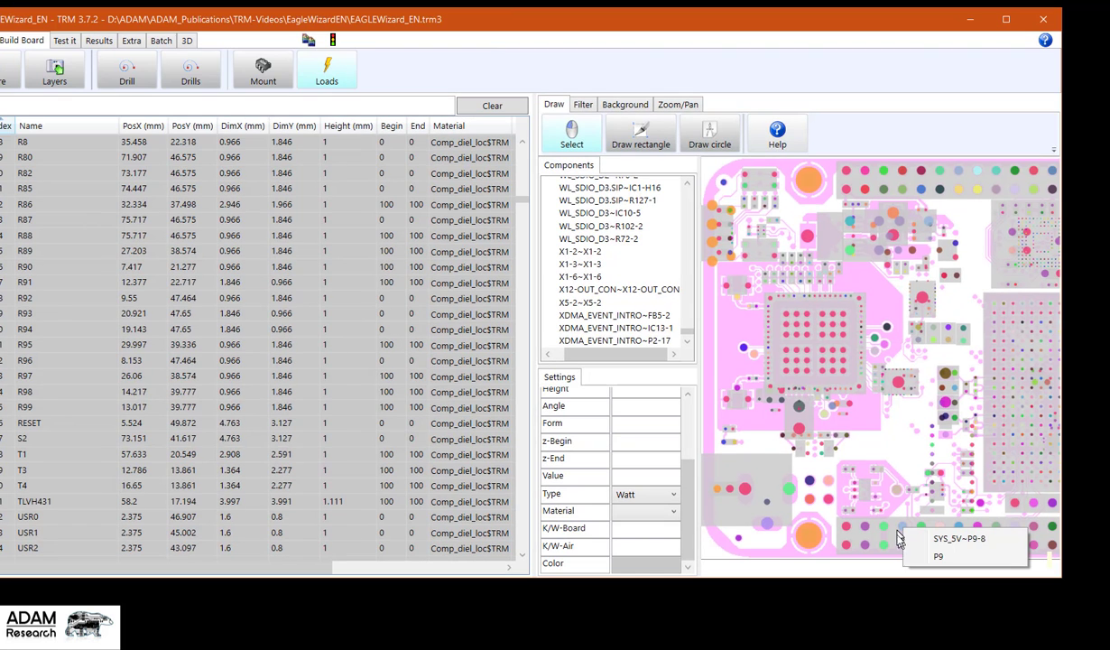
left_click(948, 548)
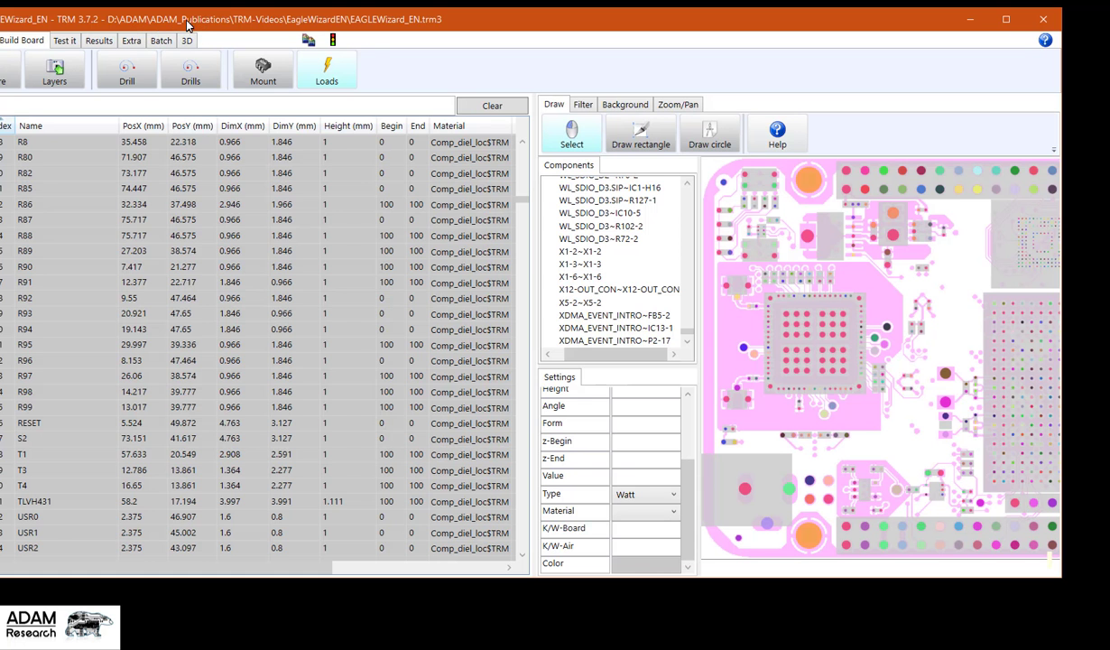
Filter the component list with the expression SYS_5V* in place of the watt condition
left_click_drag(187, 25, 269, 26)
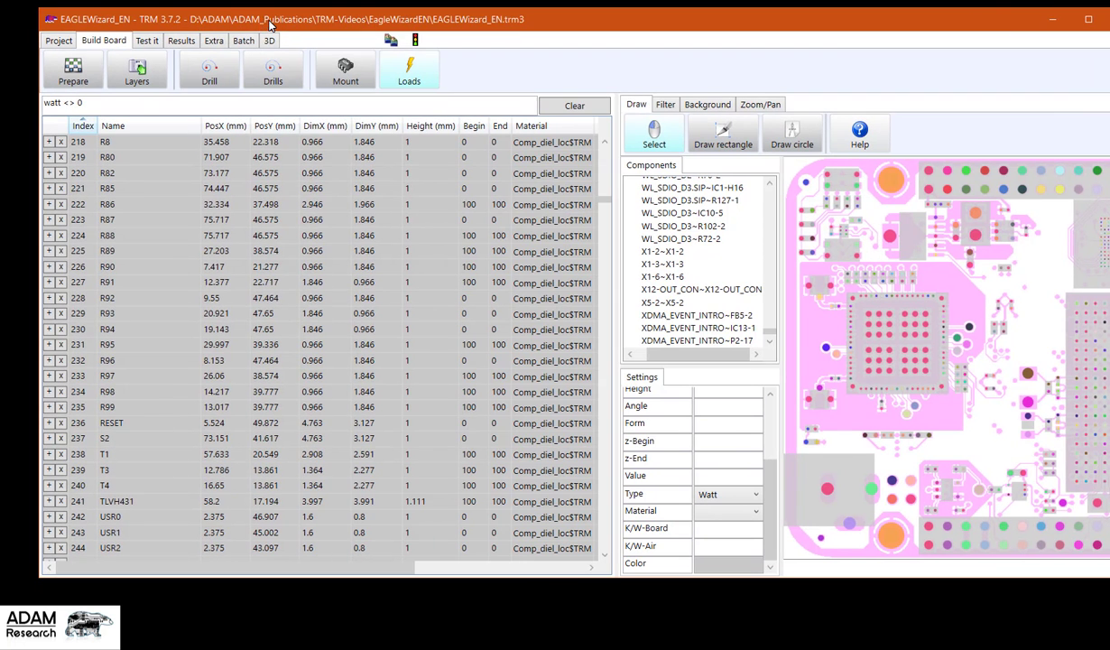
left_click_drag(94, 99, 2, 88)
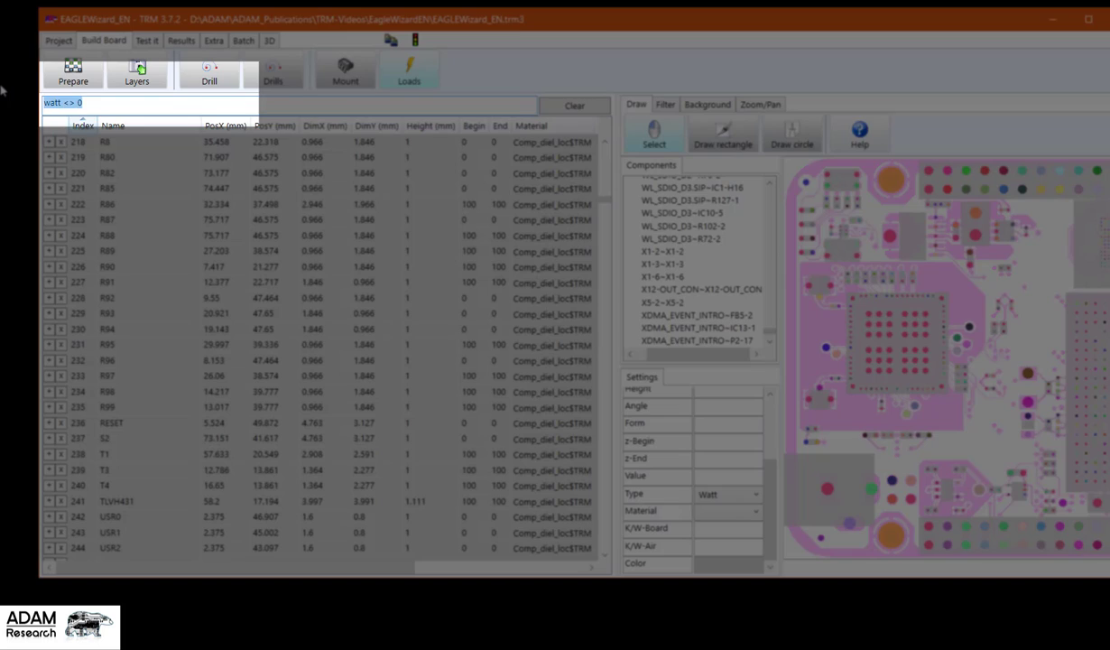
type("SYS_5V*")
key("Return")
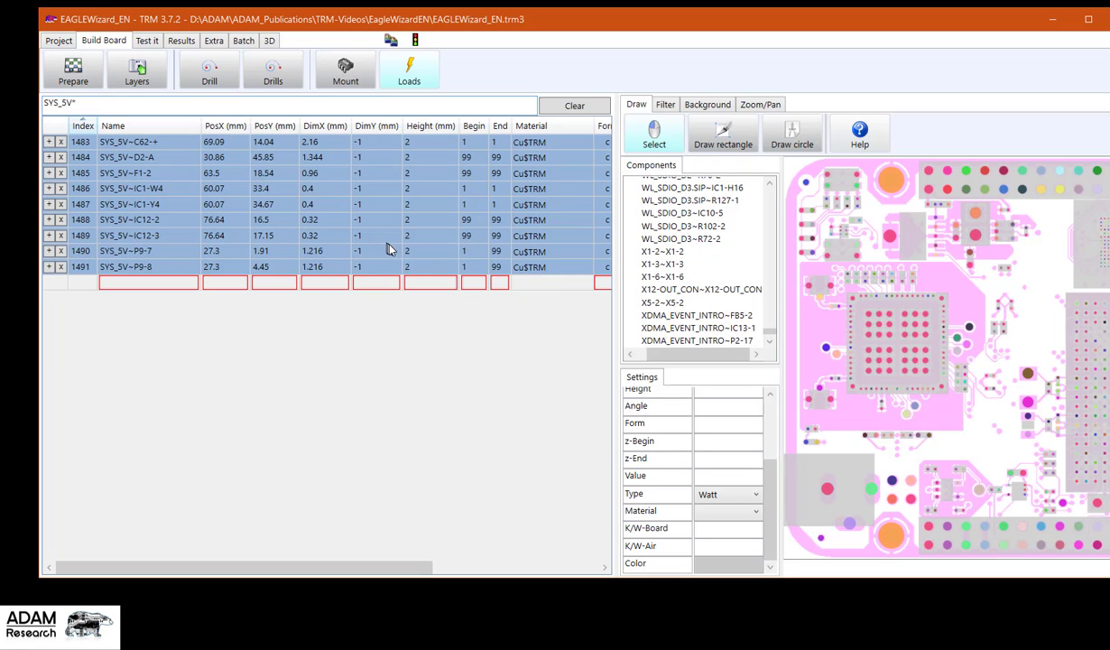
Widen the component table to reveal the load columns and set the current of pins SYS_5V~P9-7 and SYS_5V~P9-8 to 5 A each
left_click_drag(615, 246, 745, 246)
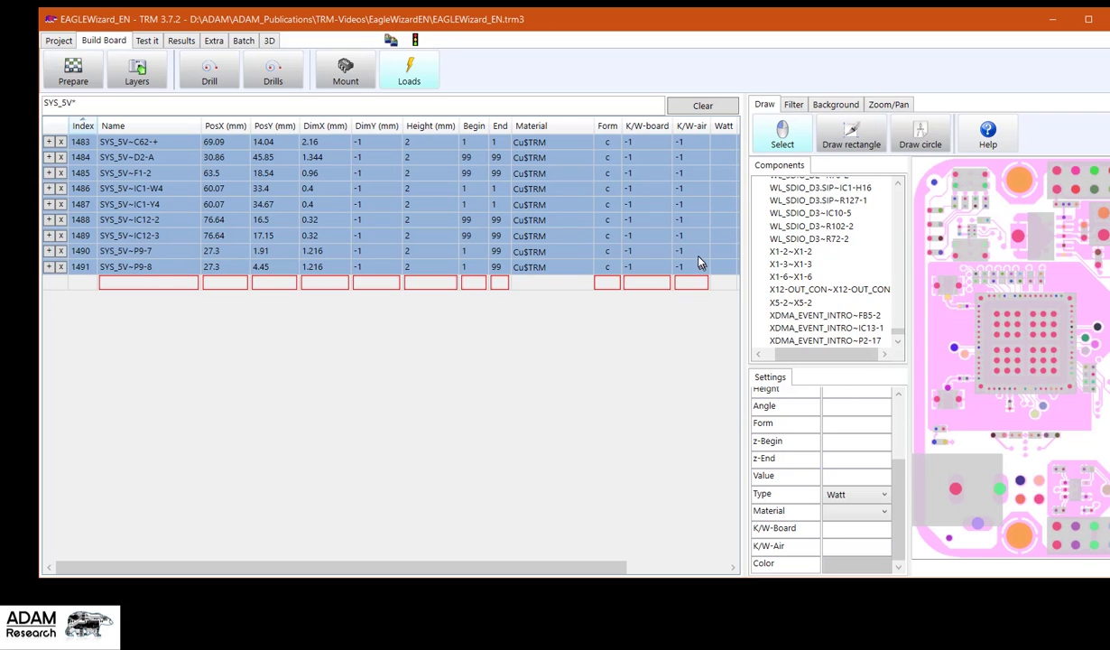
left_click_drag(744, 258, 864, 259)
left_click(787, 253)
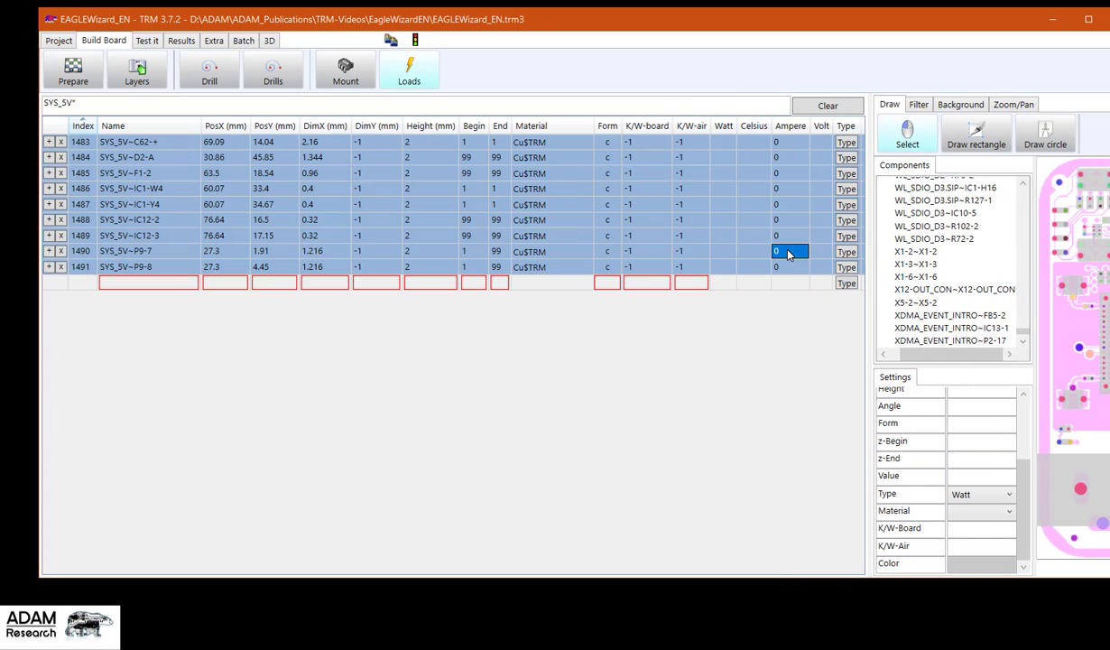
type("5")
left_click(785, 266)
type("5")
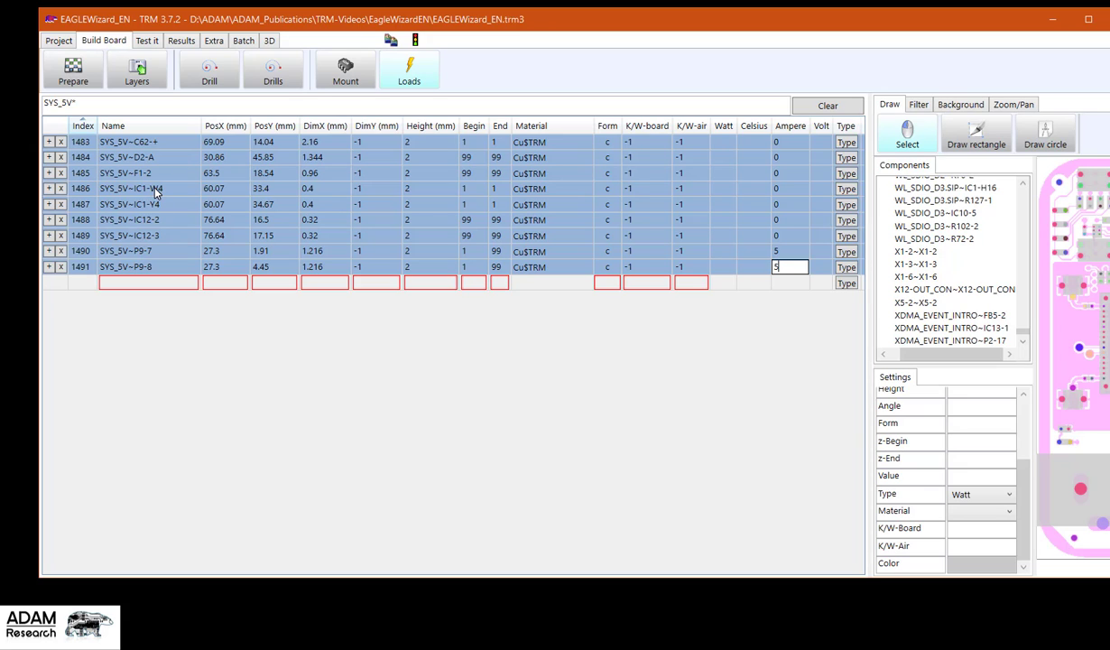
Set the current of pins SYS_5V~IC1-W4 and SYS_5V~IC1-Y4 to -2.5 A each
left_click(781, 189)
type("12.5")
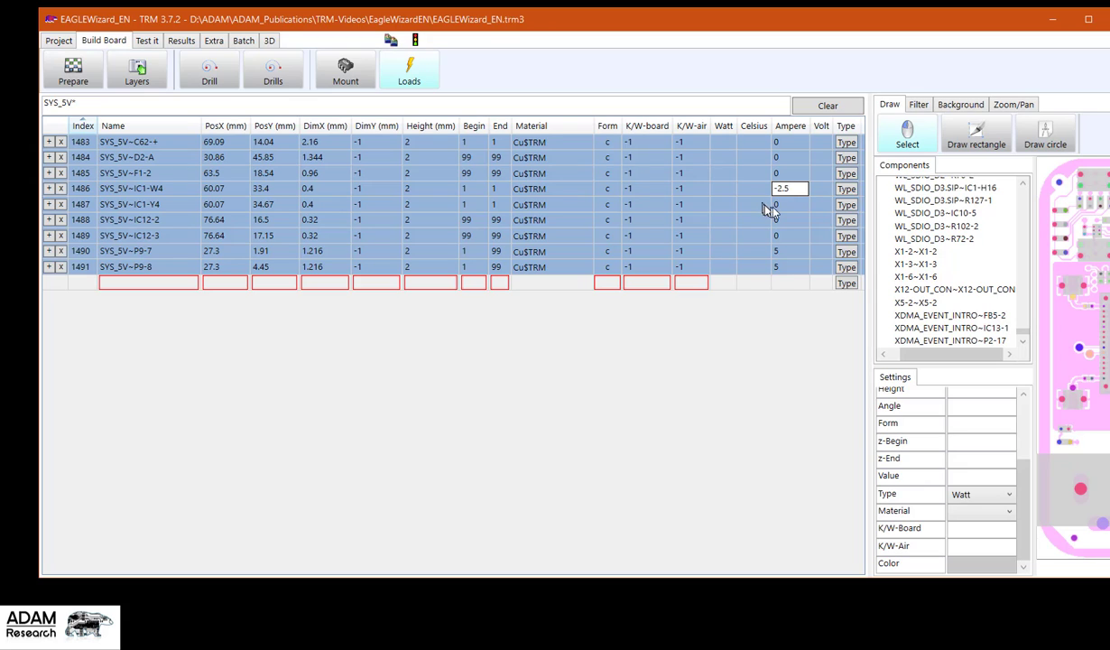
left_click(787, 205)
type("-2.5")
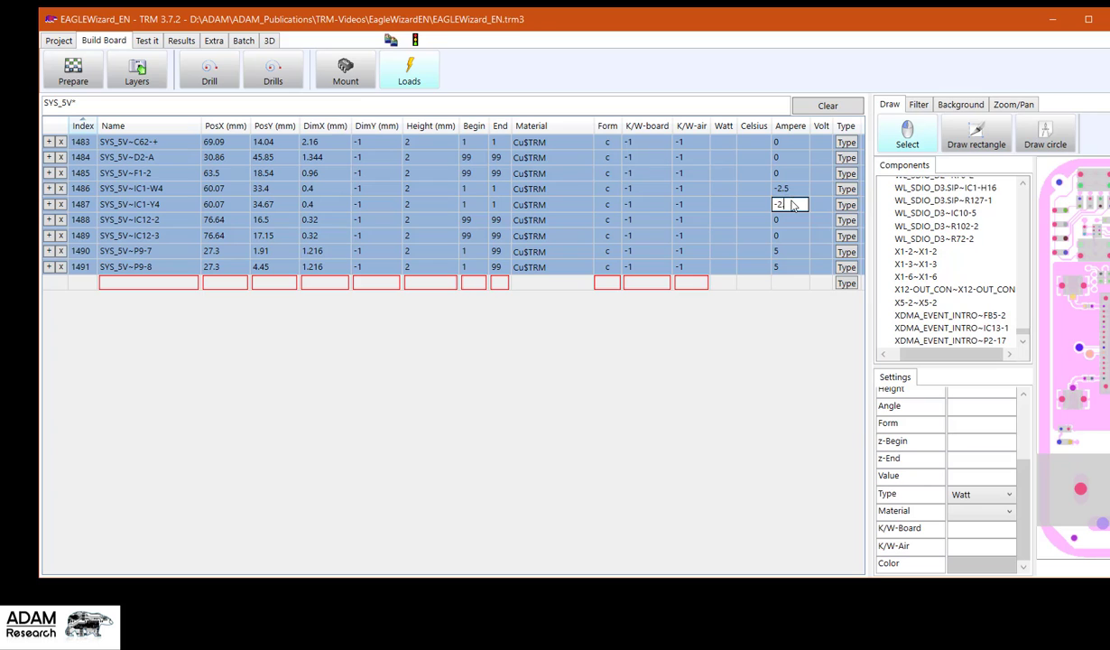
Set the current of pins SYS_5V~IC12-2 and SYS_5V~IC12-3 to -2.5 A each
left_click(788, 219)
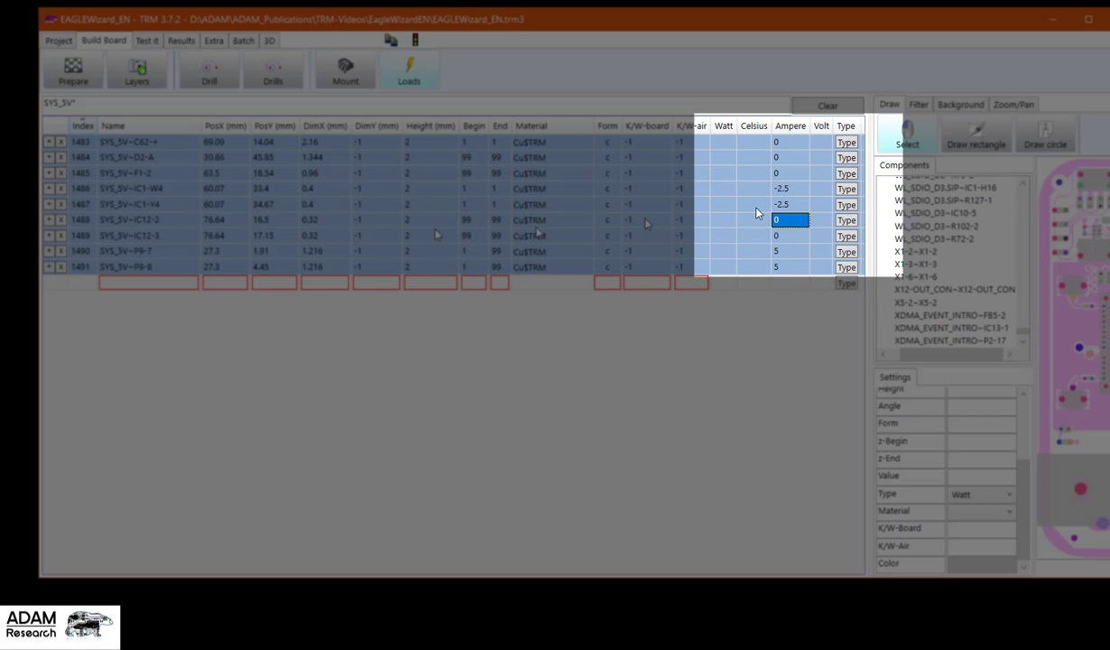
left_click(782, 221)
type("-2.5")
key("Return")
type("-2.5")
key("Return")
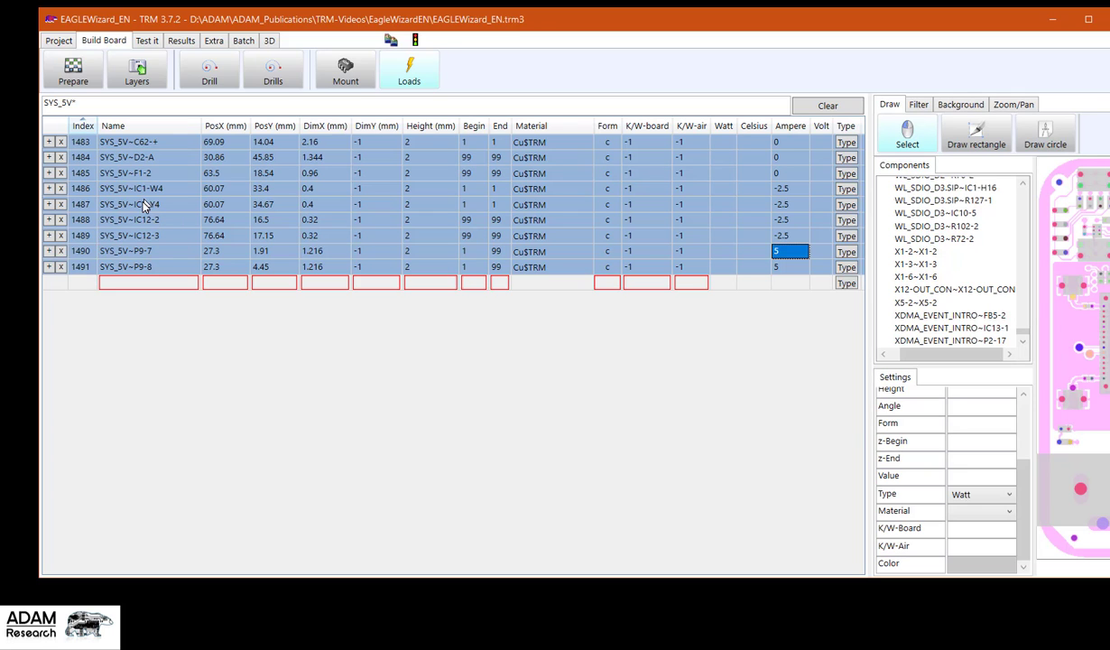
right_click(574, 188)
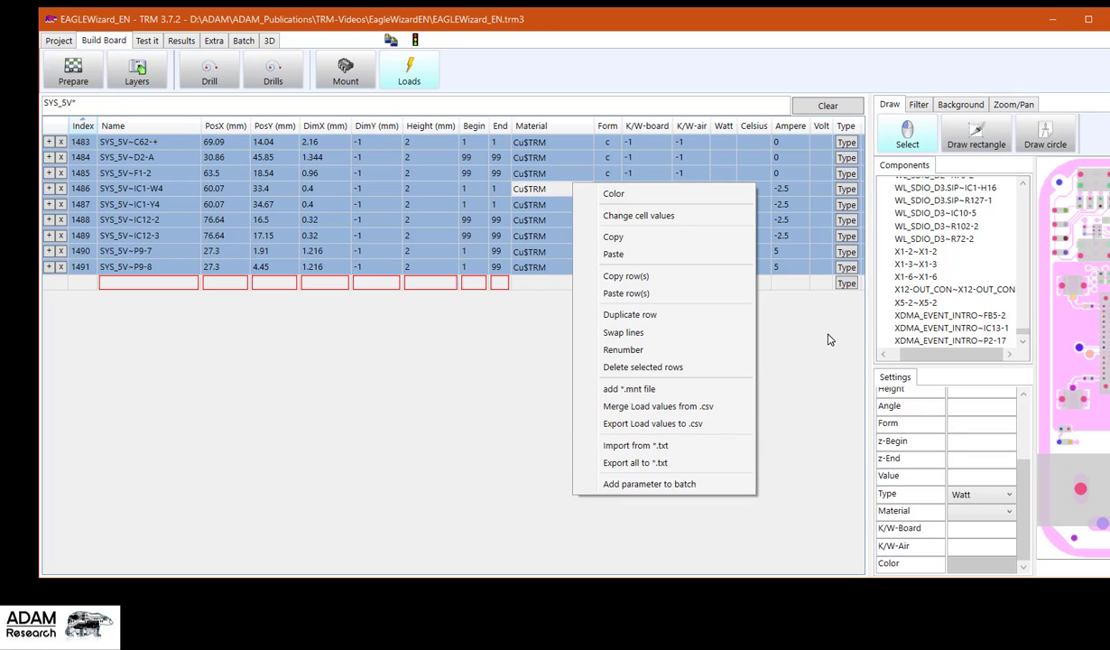
left_click(383, 335)
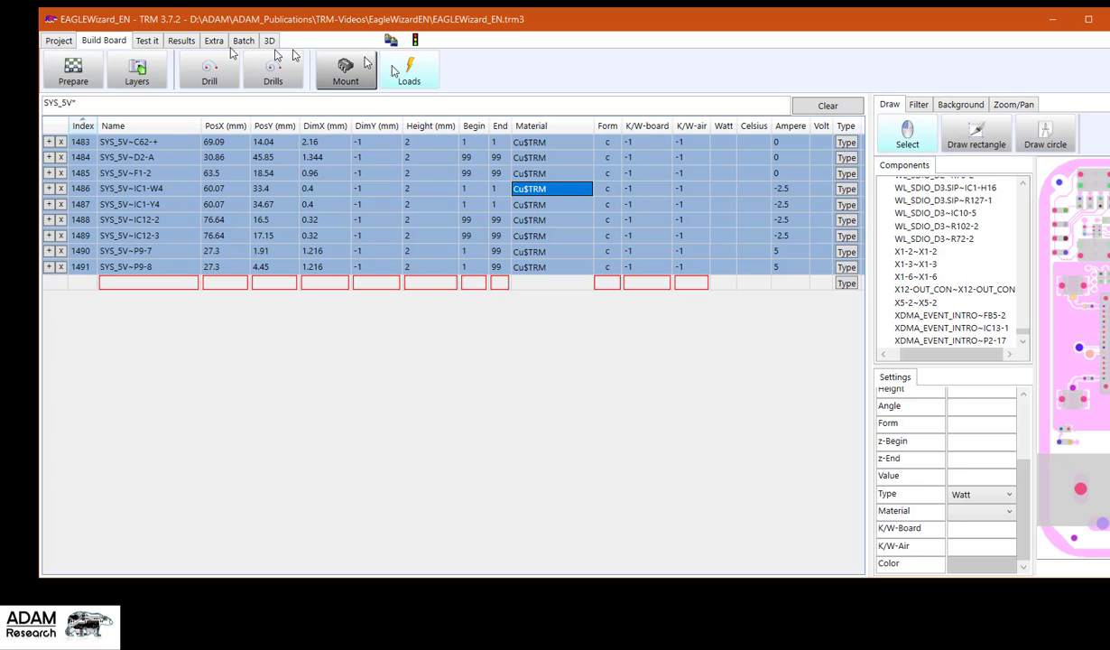
Change the logbook note to "components with current", run the calculation and follow its log
left_click(147, 41)
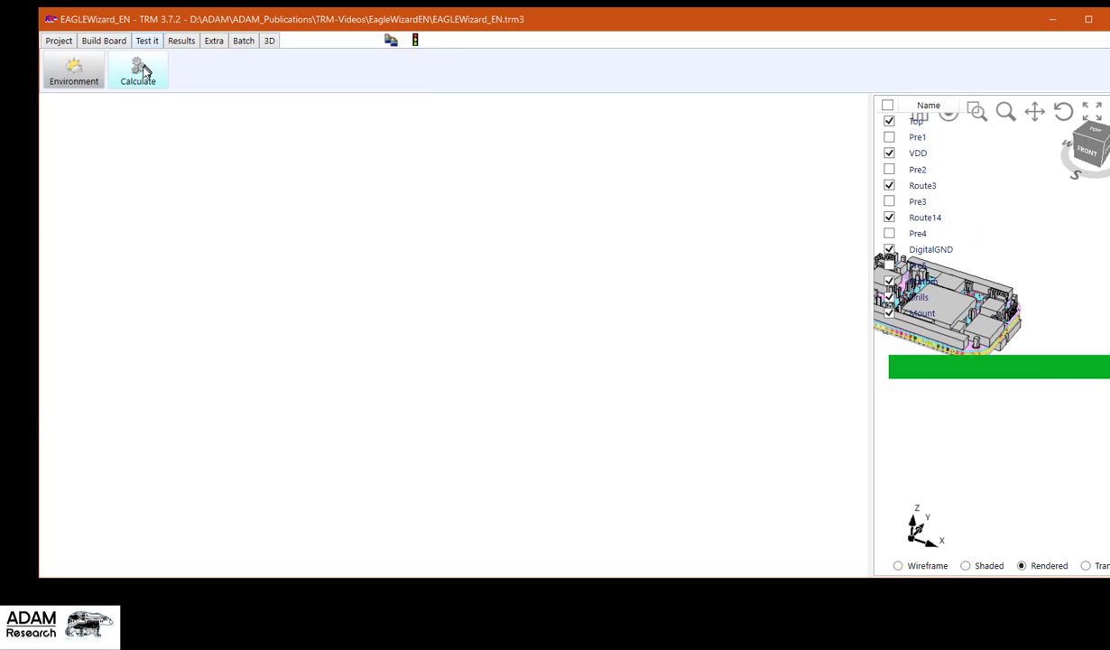
left_click(138, 72)
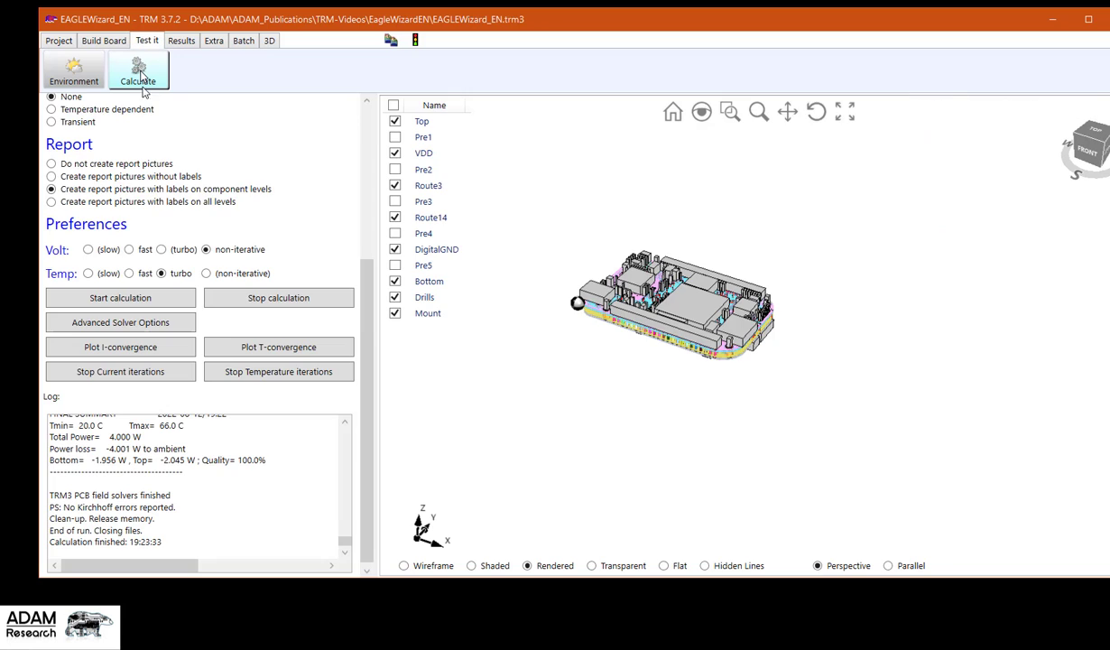
scroll(146, 235, "up", 3)
left_click(140, 249)
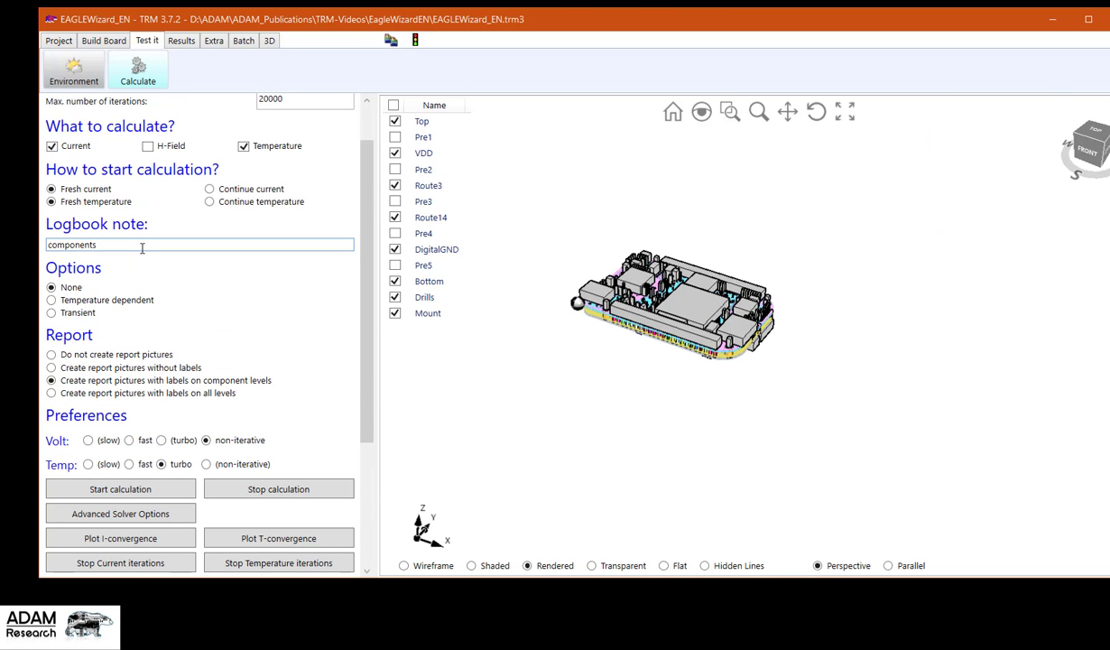
type("with current")
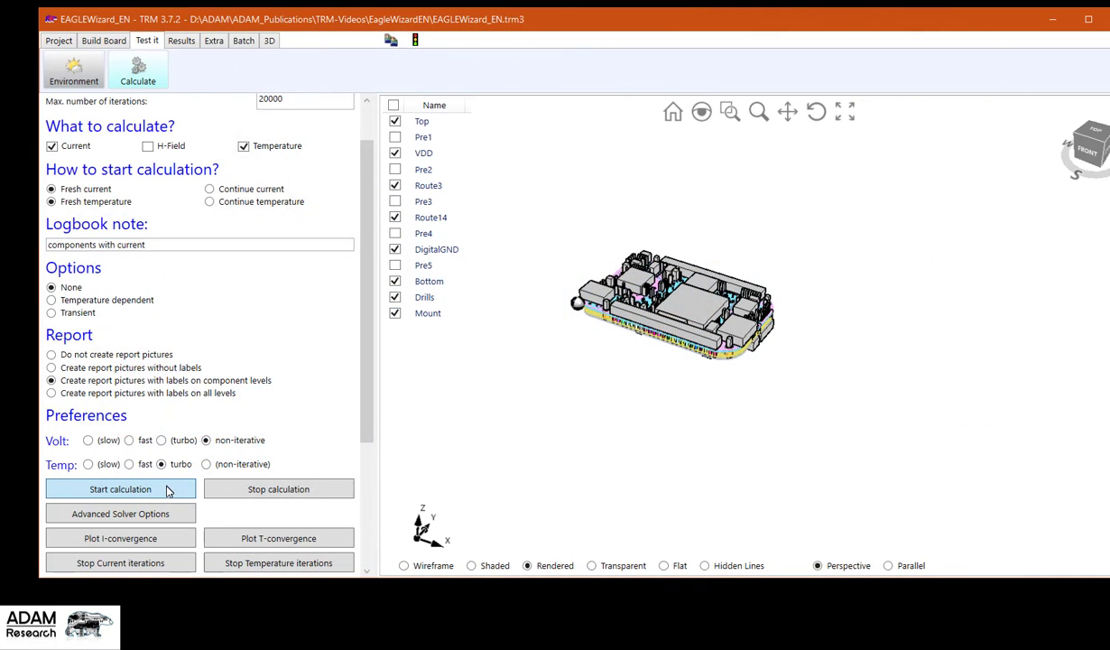
key("Return")
scroll(376, 408, "down", 3)
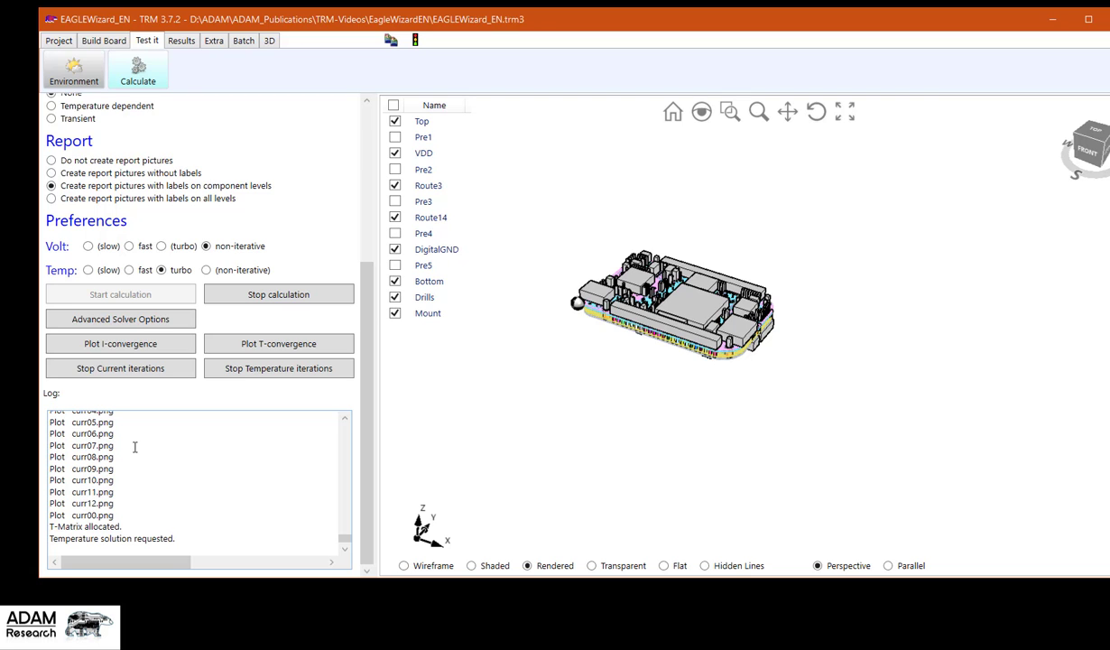
Show the voltage plots of the Top, VDD, Route3, Route14, DigitalGND and Bottom levels in turn
left_click(181, 41)
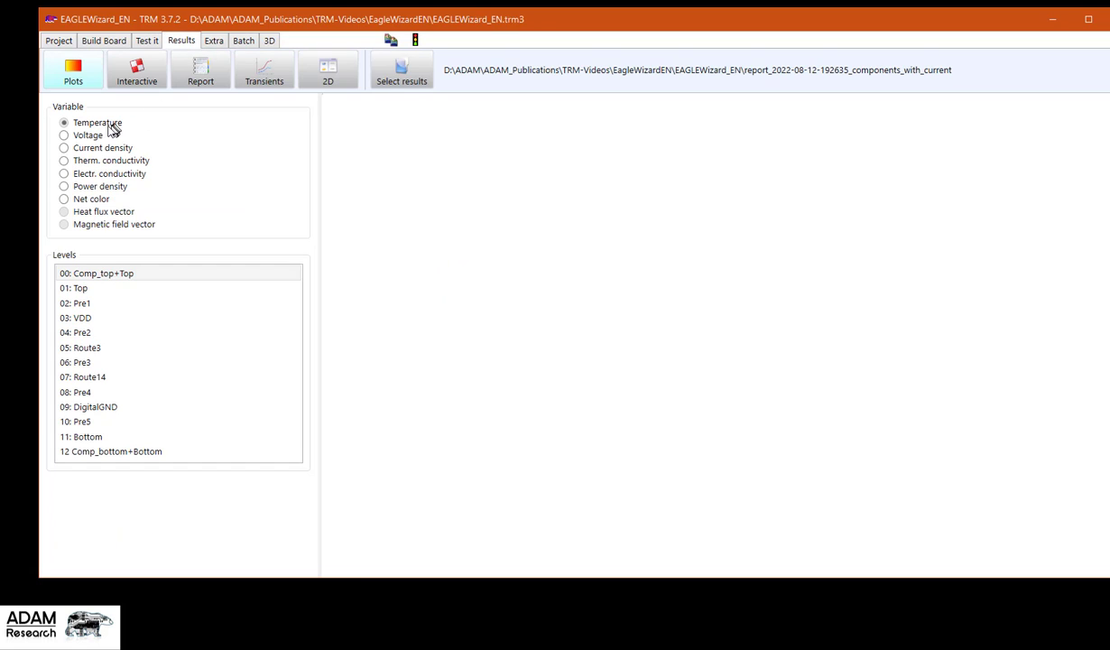
left_click(81, 135)
left_click(90, 287)
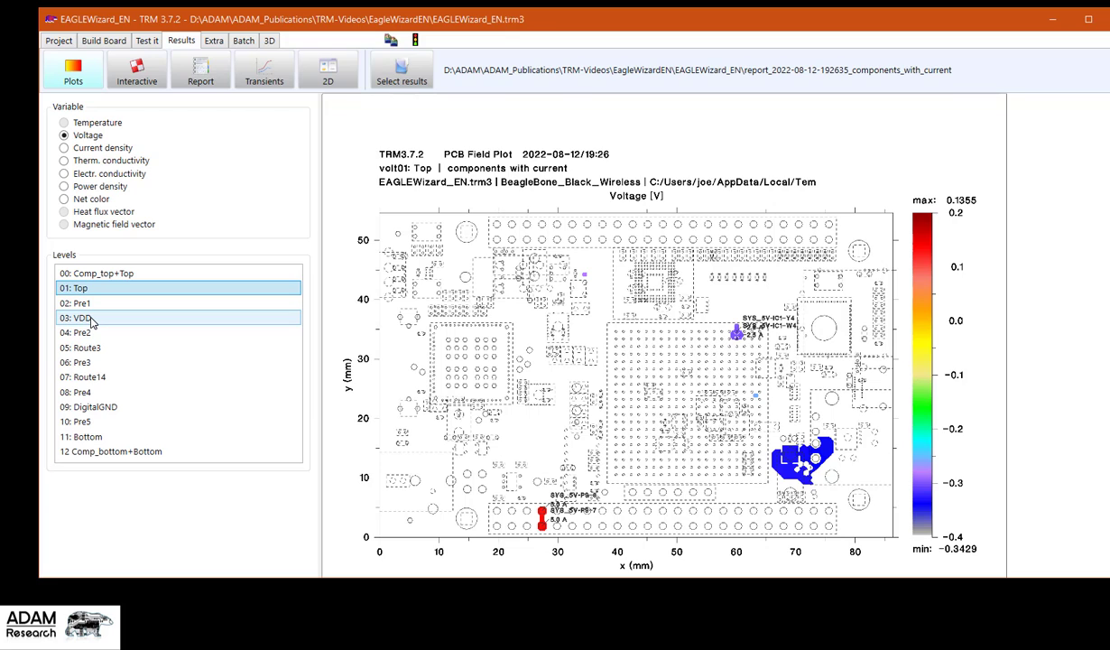
left_click(90, 319)
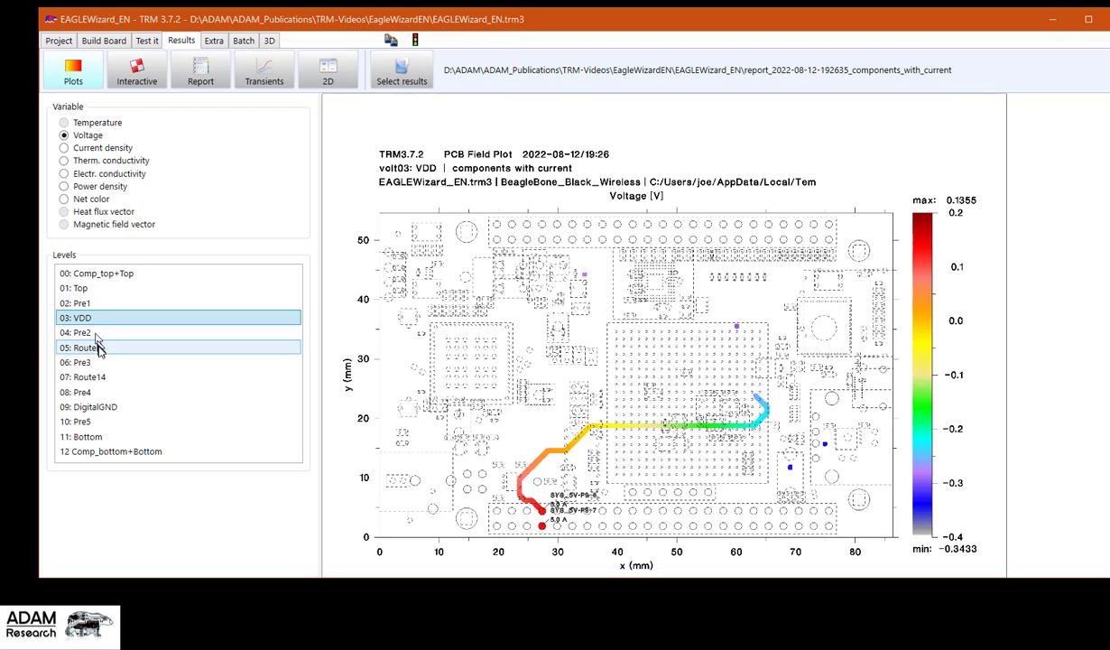
left_click(95, 348)
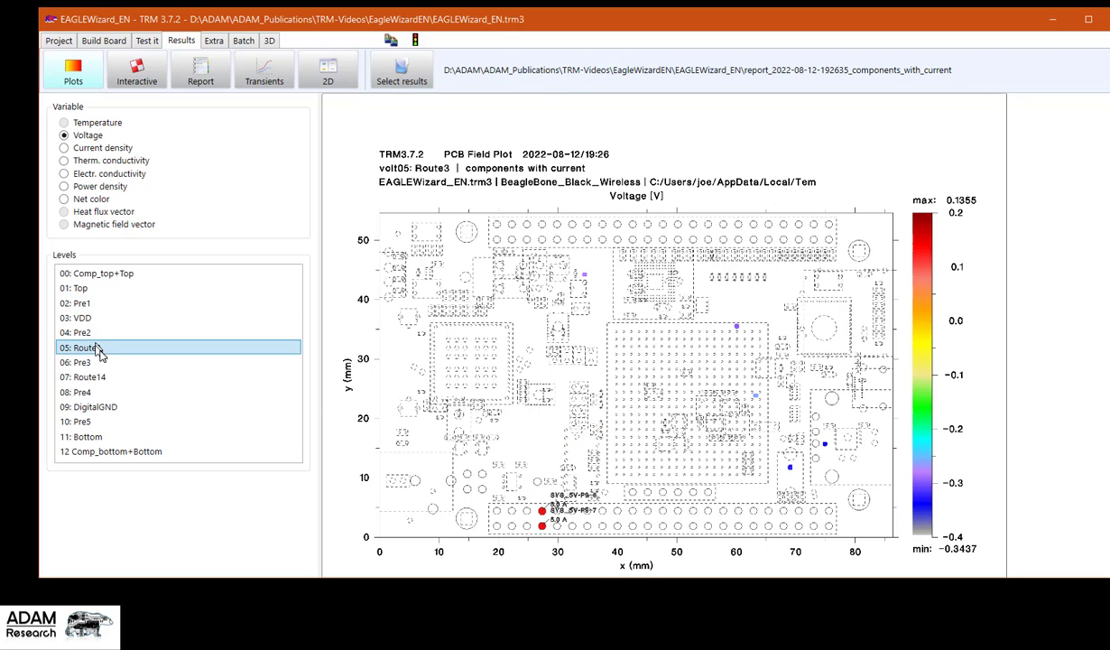
left_click(90, 378)
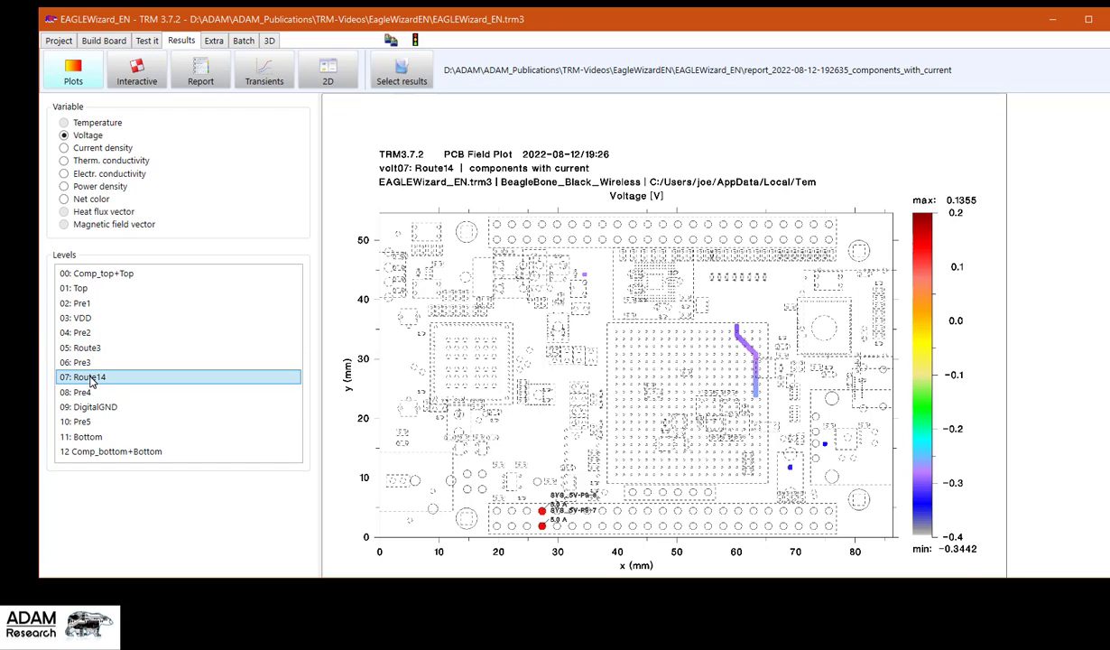
left_click(91, 406)
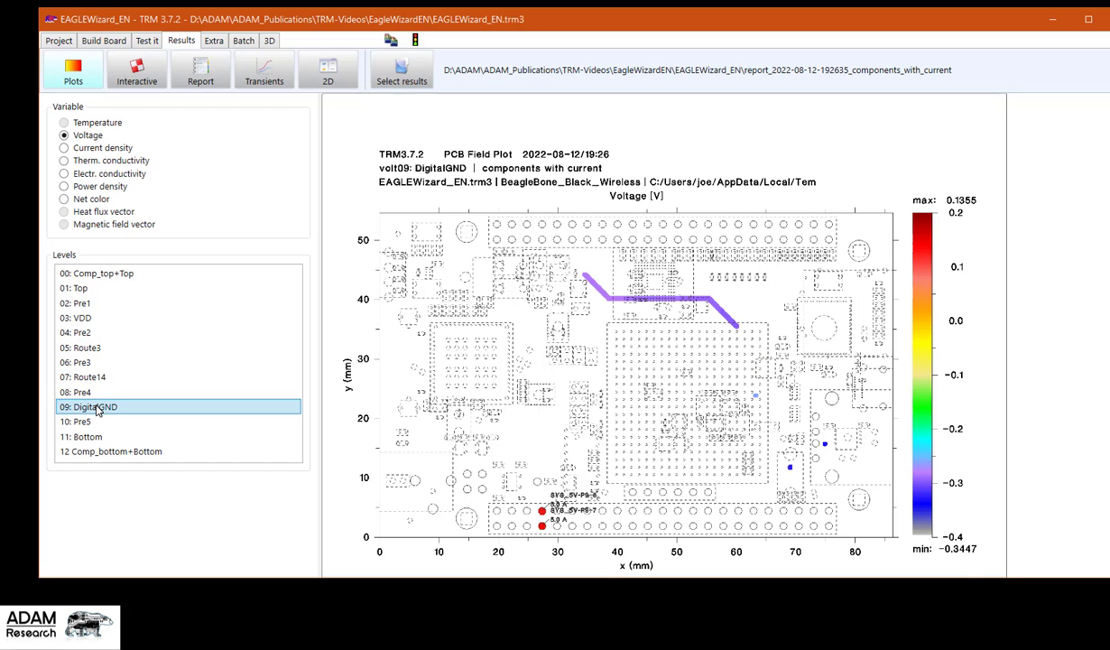
left_click(91, 439)
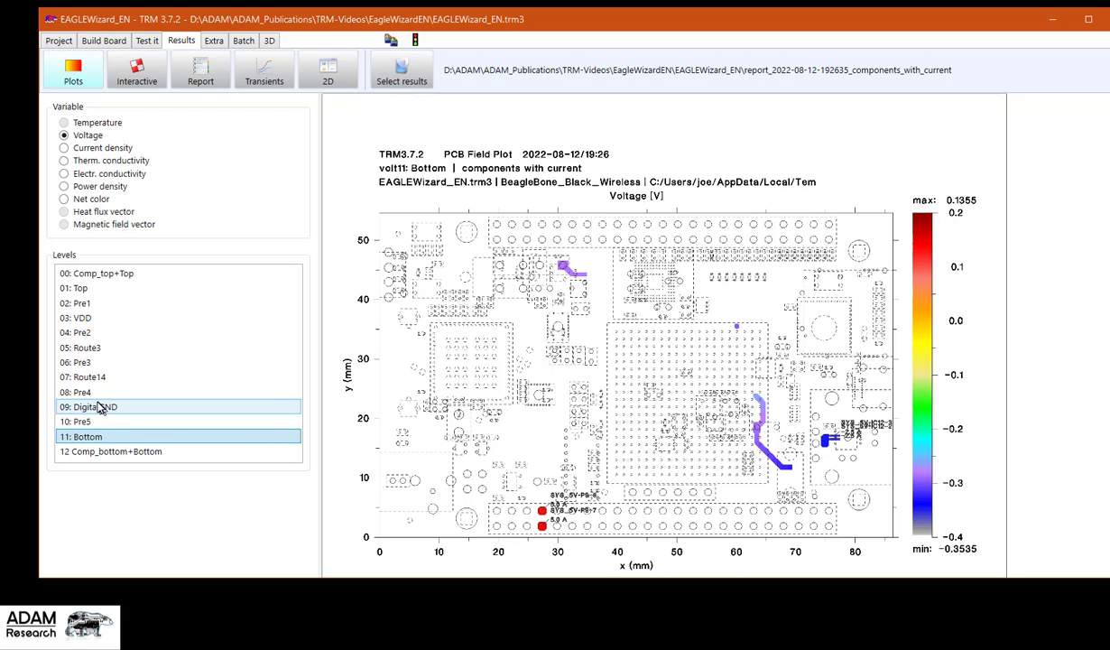
Trace the voltage along the SYS_5V net back up from DigitalGND to Top, and down again through VDD and Route3 to Route14
left_click(97, 407)
left_click(90, 377)
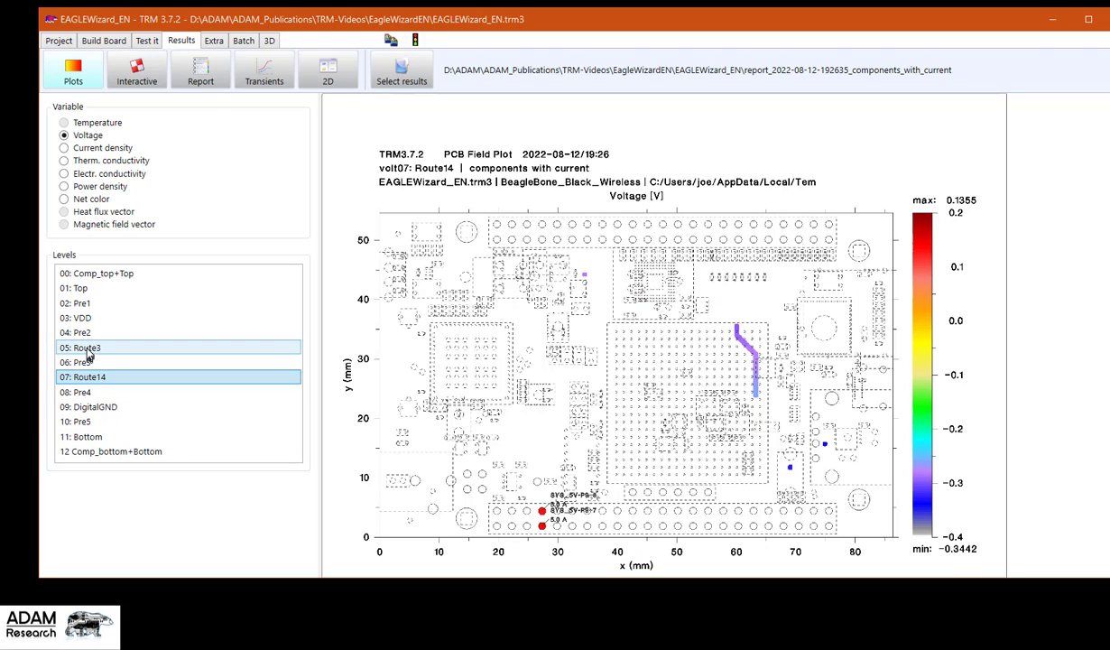
left_click(85, 347)
left_click(82, 318)
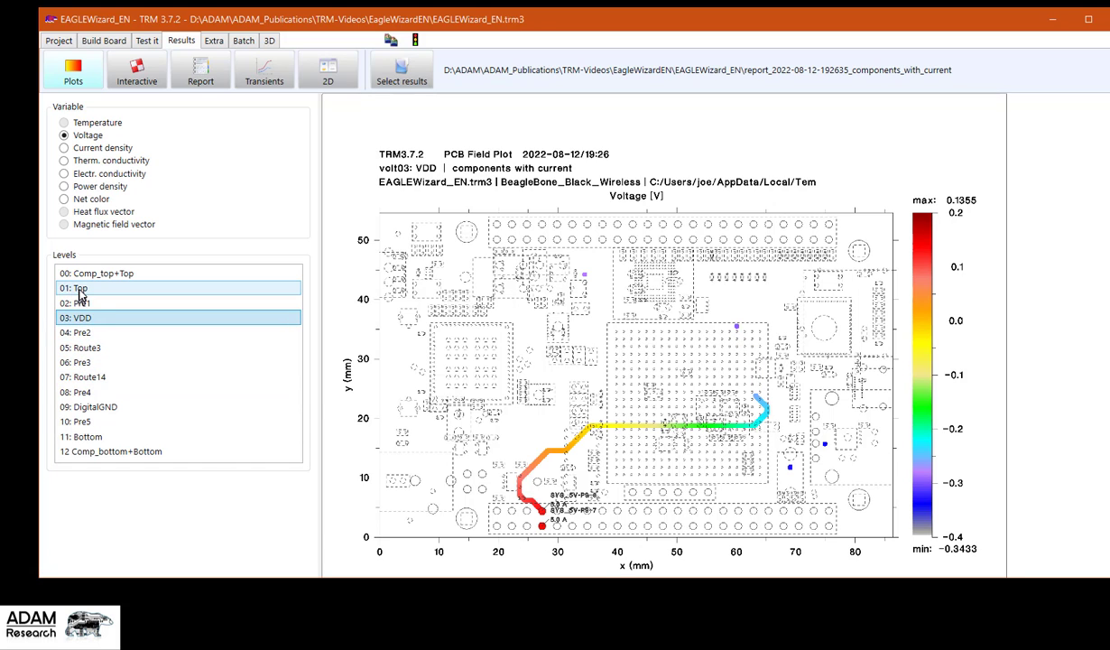
left_click(80, 289)
left_click(83, 319)
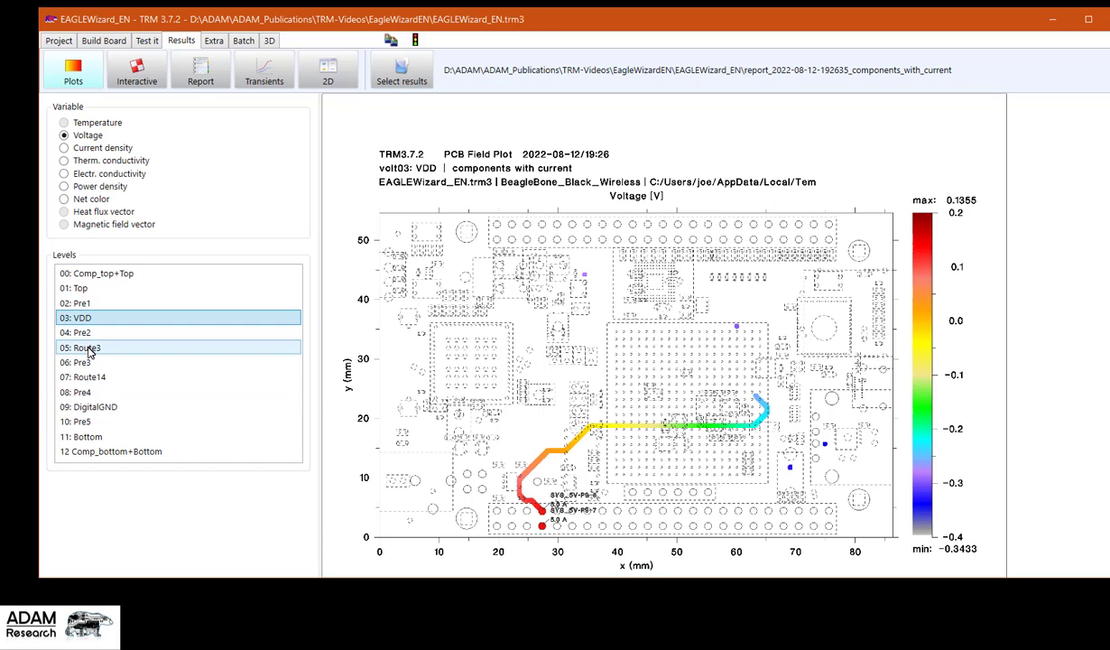
left_click(86, 348)
left_click(90, 377)
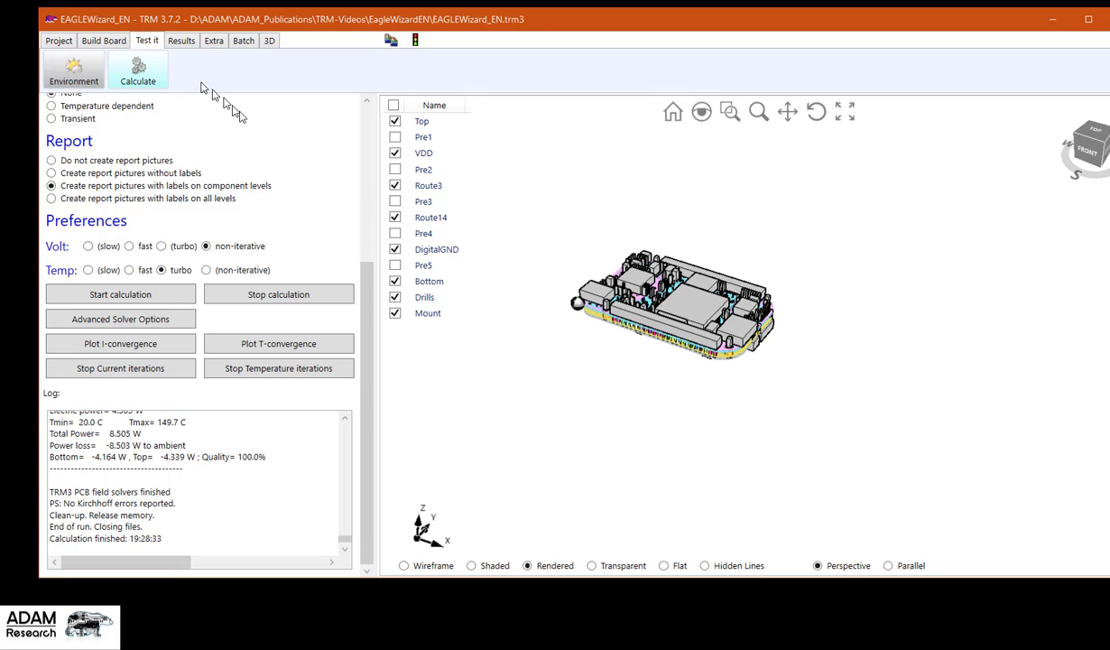
Show the temperature plot of the Comp_top+Top level and probe the hot trace beside IC1
left_click(181, 41)
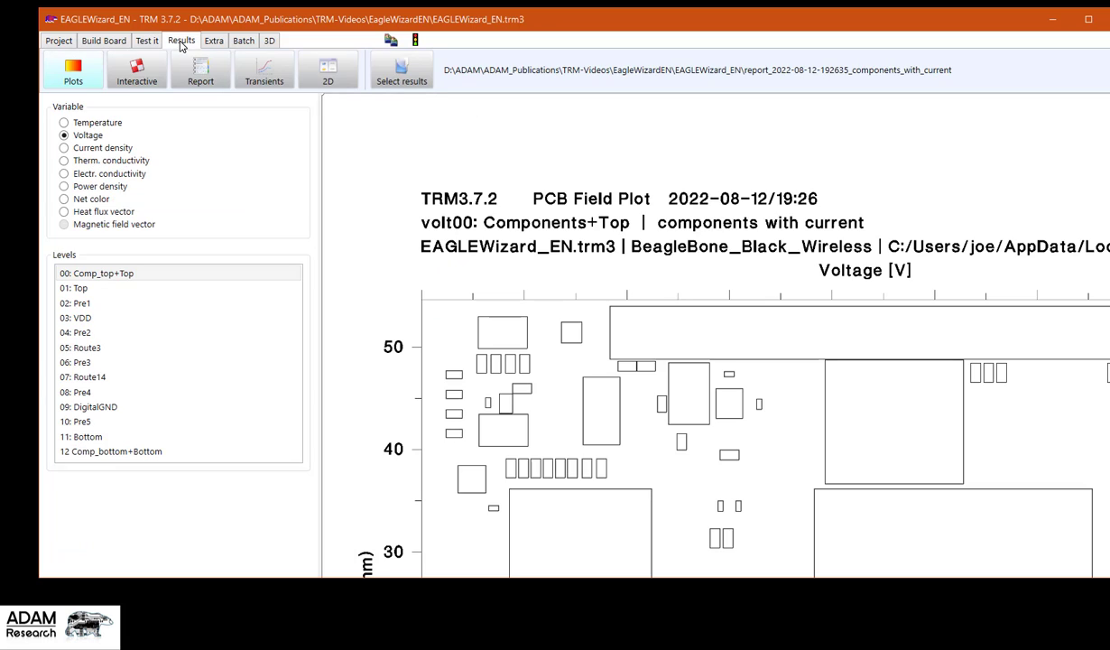
left_click(86, 123)
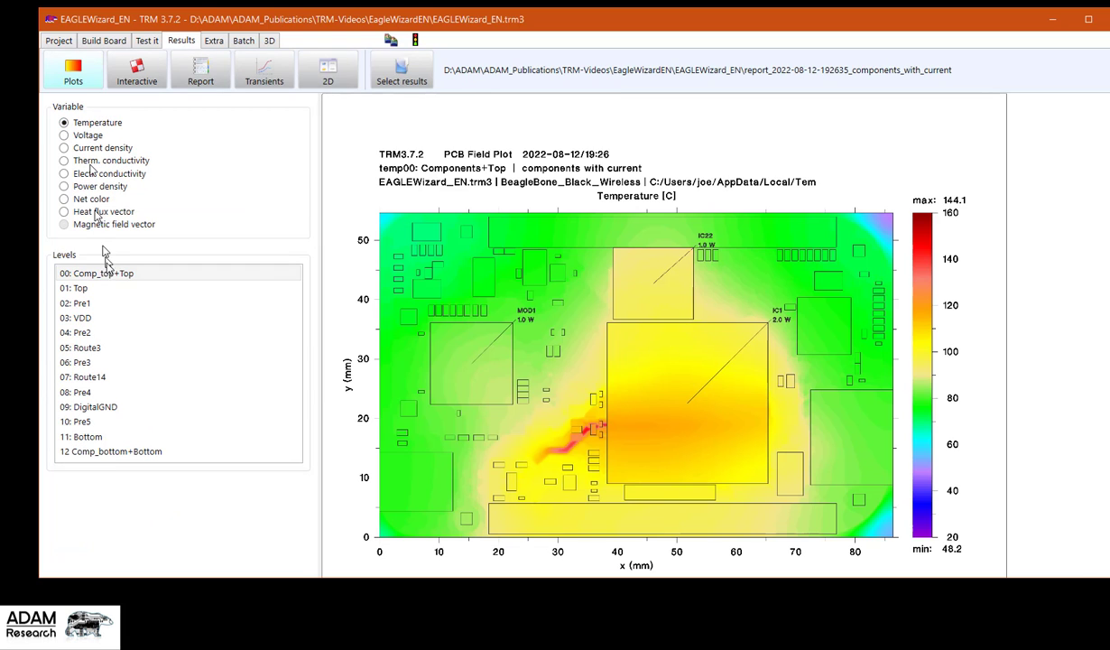
left_click(158, 273)
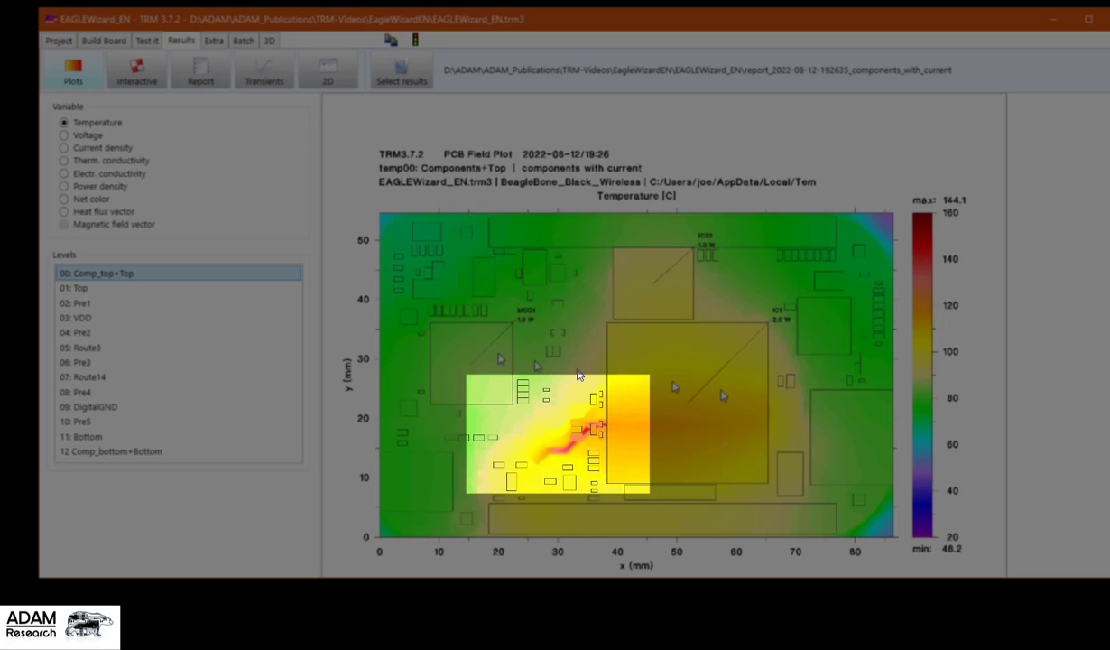
left_click(566, 454)
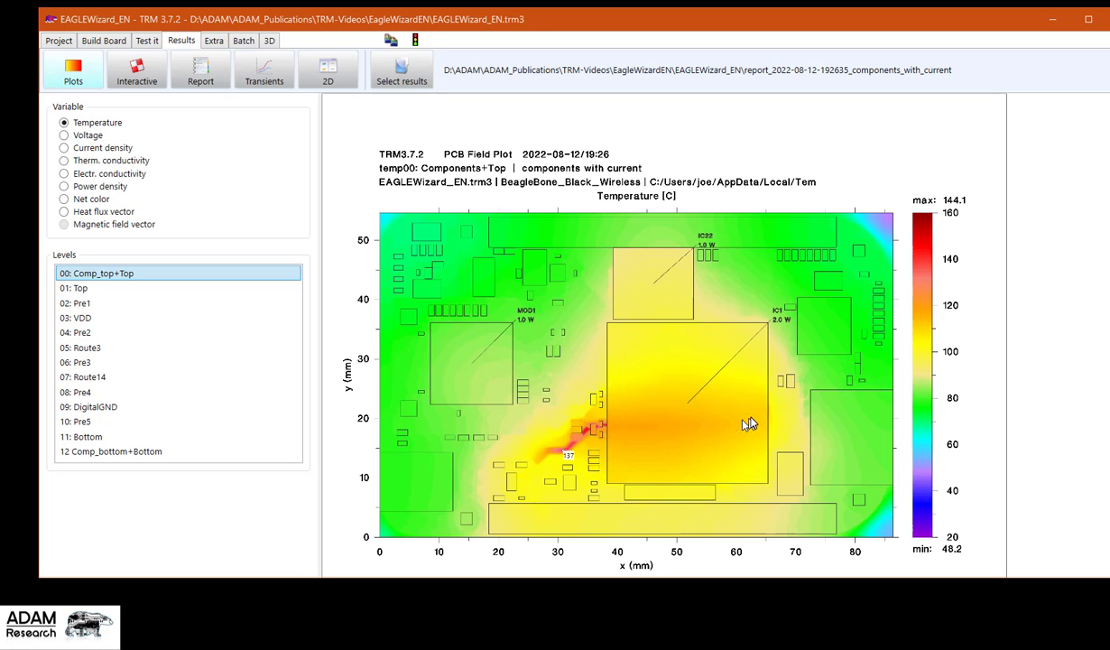
Show the temperature plots of the Pre1, VDD, Route3, Route14, DigitalGND and Bottom levels in turn
left_click(112, 305)
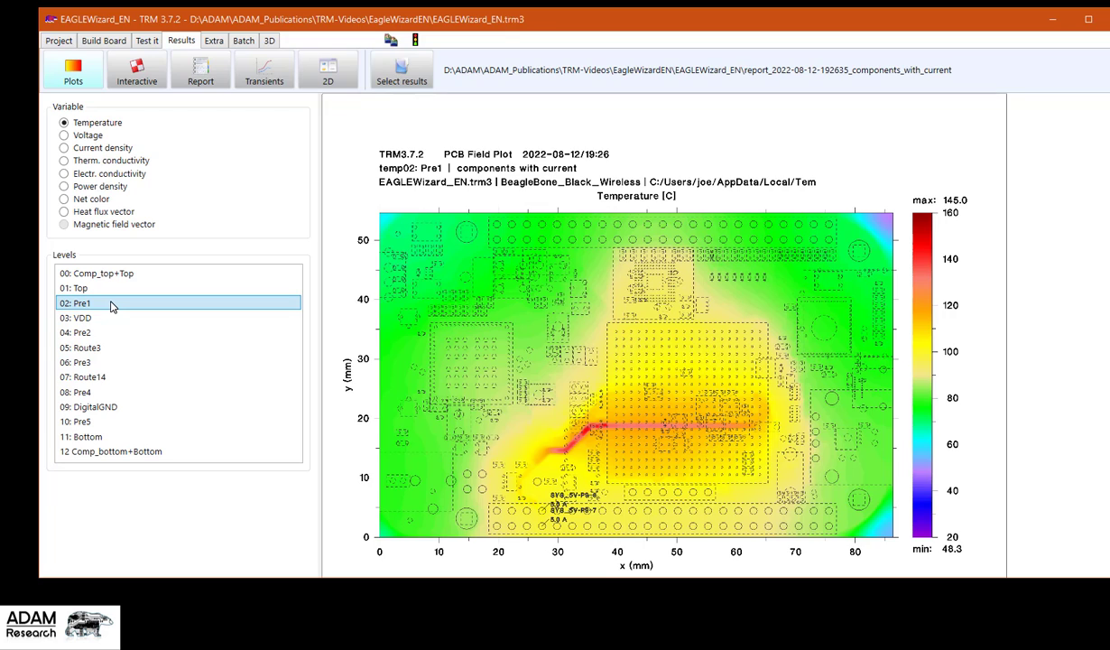
left_click(107, 320)
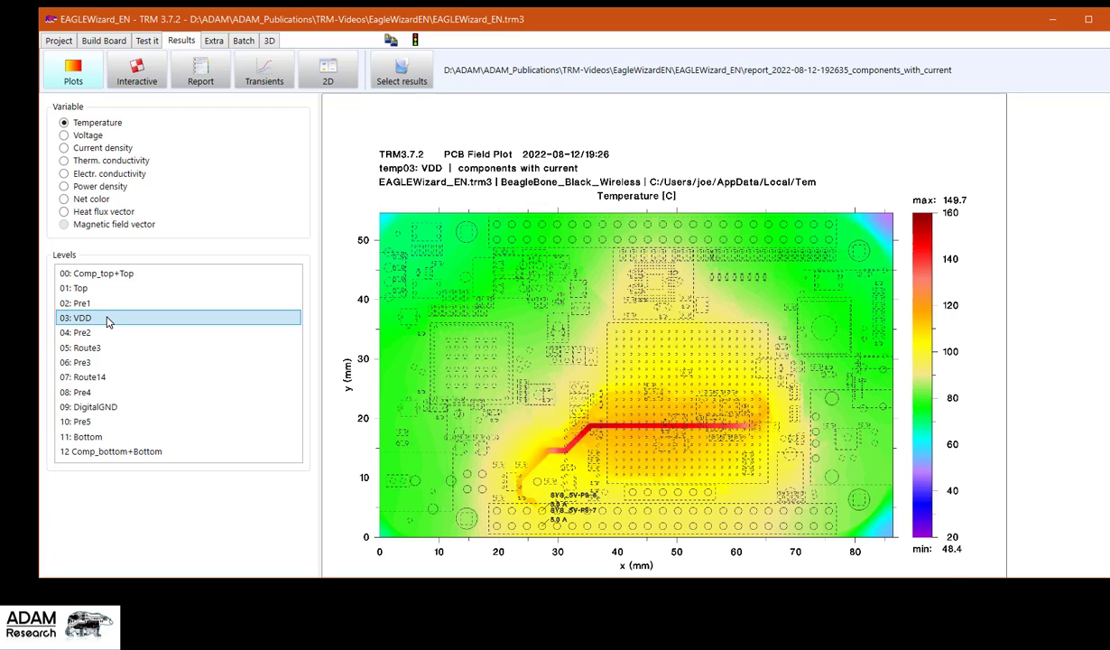
left_click(102, 350)
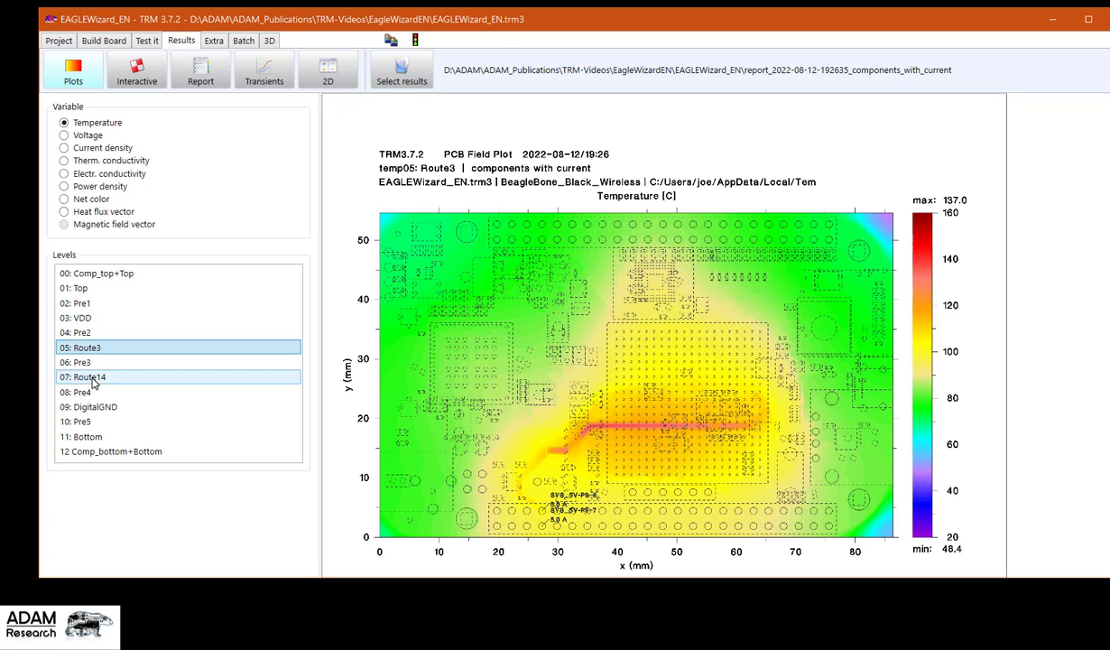
left_click(94, 377)
left_click(103, 409)
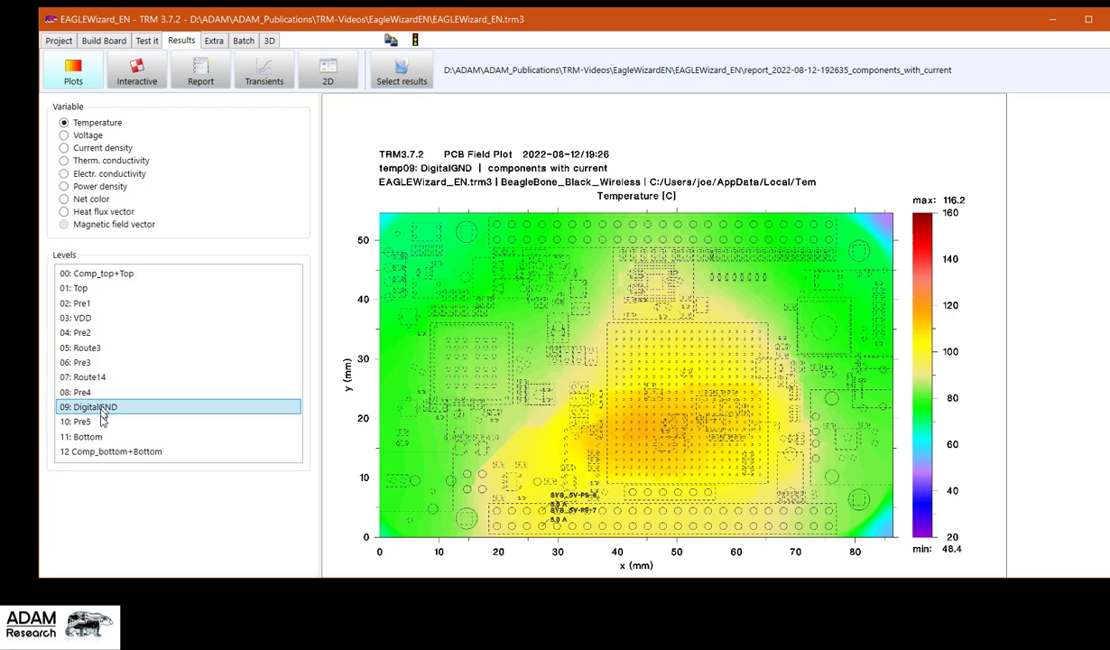
left_click(103, 437)
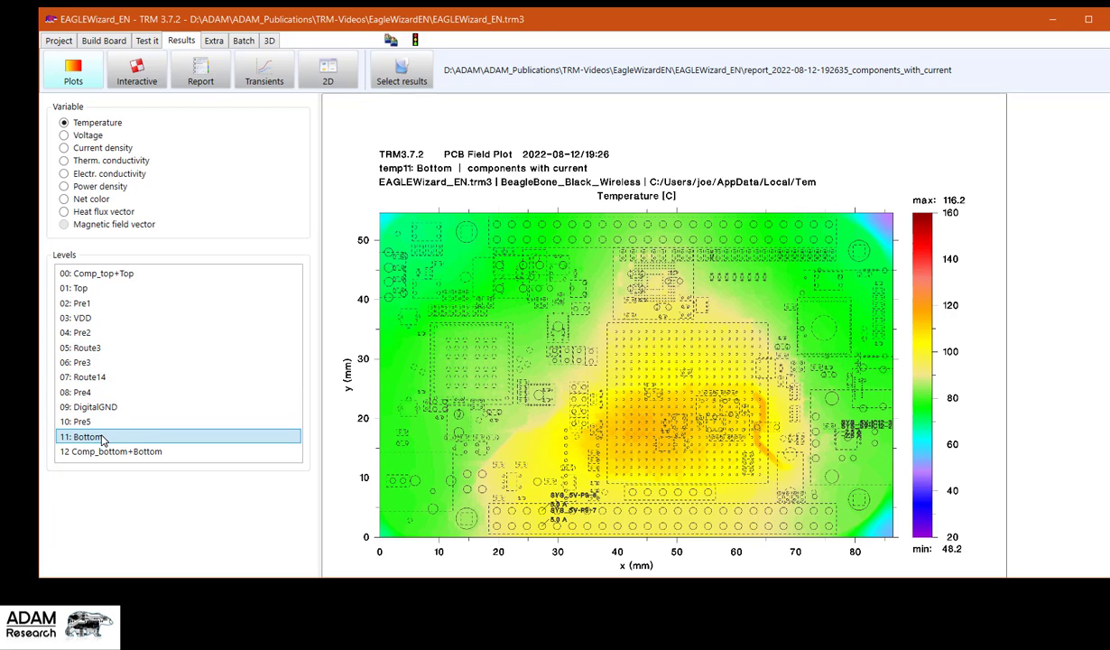
Return to the Top and Comp_top+Top temperature plots and probe IC1 and the area of the hot trace beside it
left_click(81, 289)
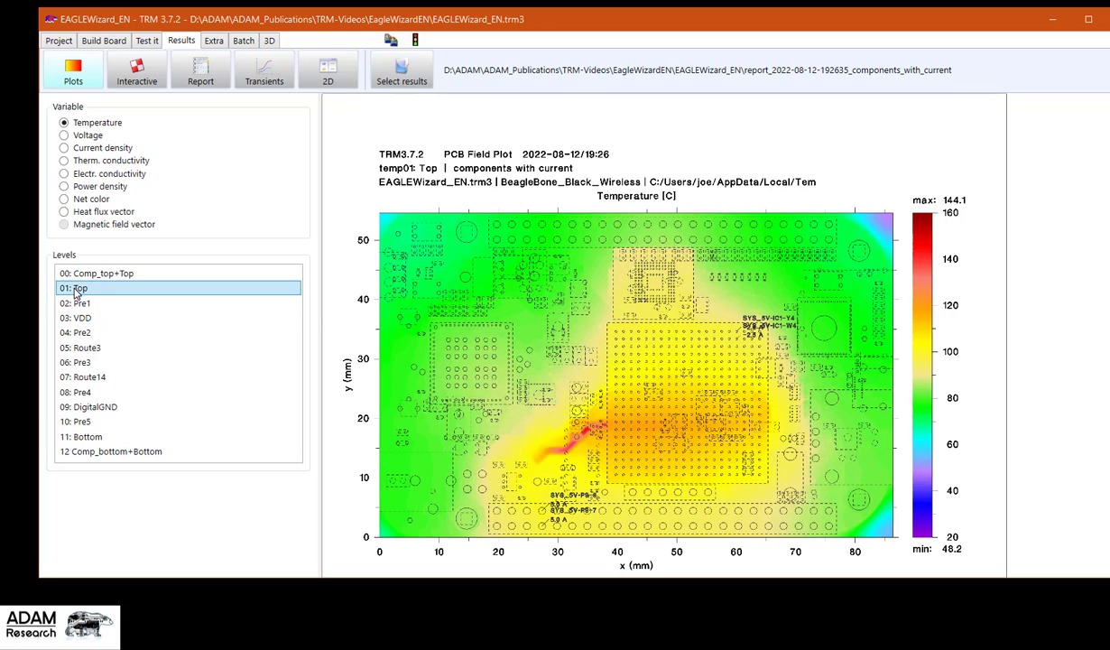
left_click(79, 278)
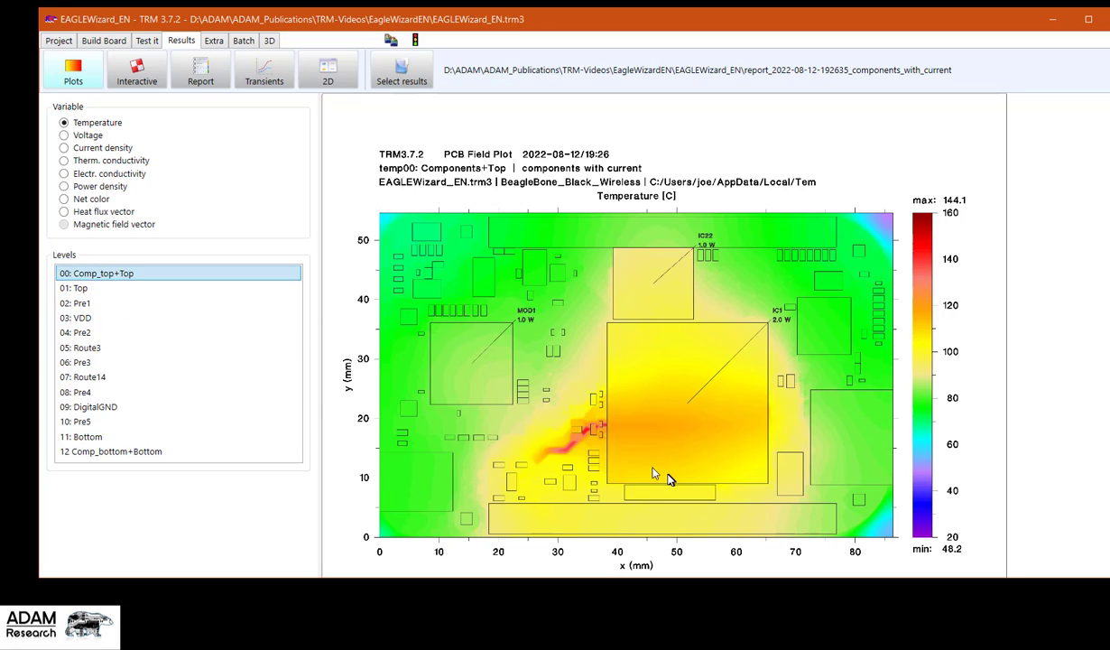
left_click(668, 419)
left_click(584, 437)
Follow the temperature down through the Pre1, Pre2, Route3, Pre3, Route14 and Pre4 levels
left_click(124, 303)
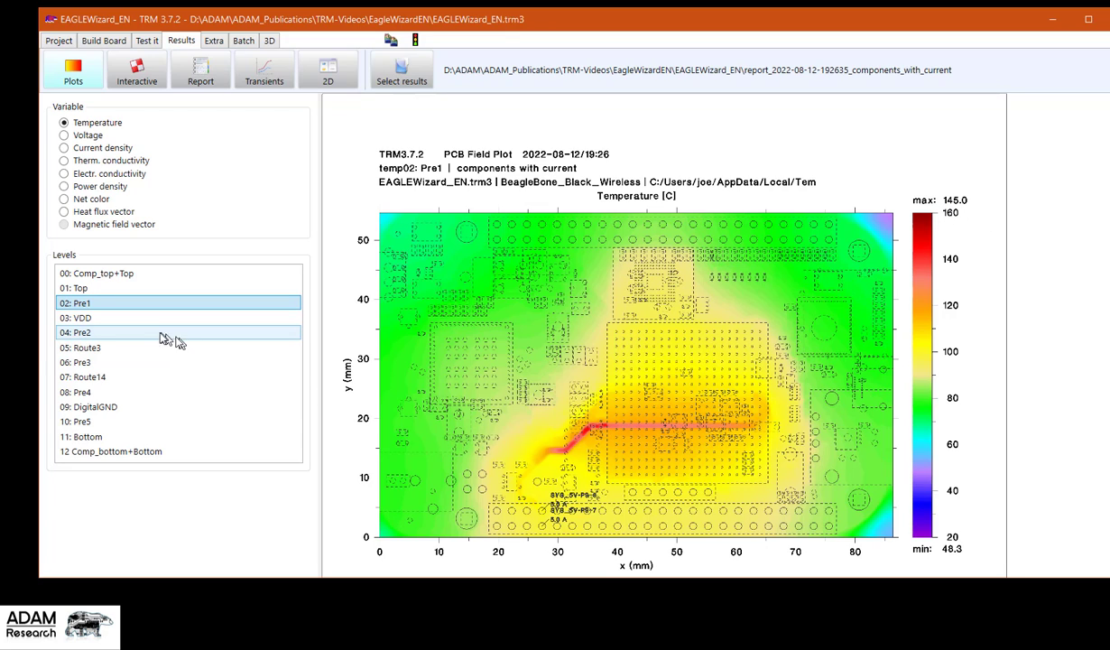
left_click(130, 334)
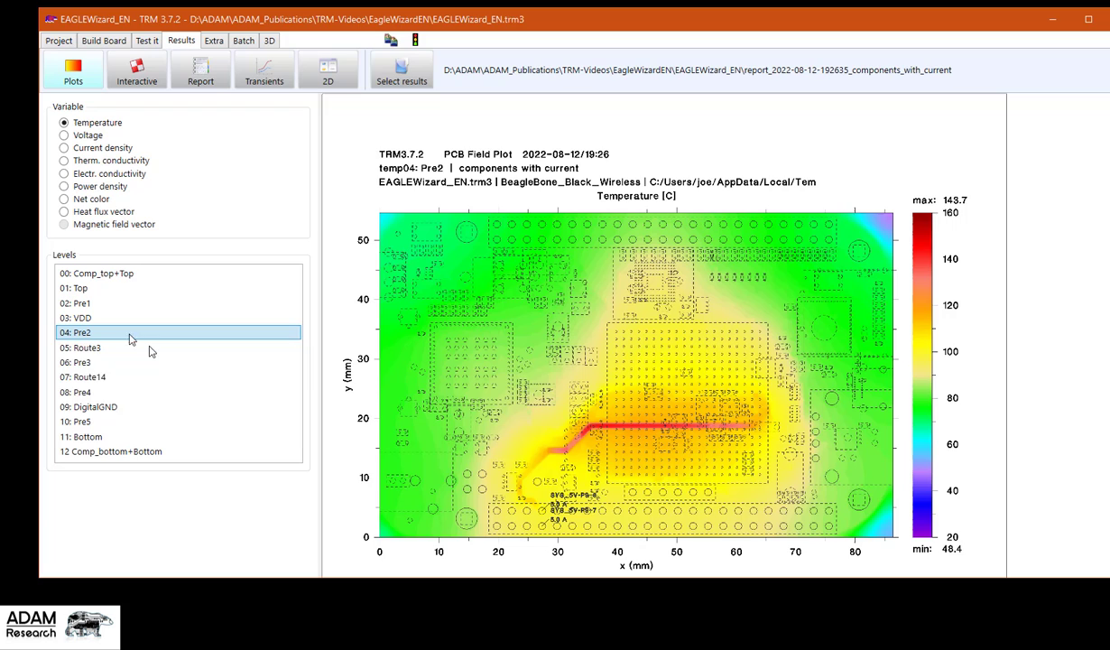
left_click(87, 351)
left_click(89, 364)
left_click(91, 378)
left_click(92, 393)
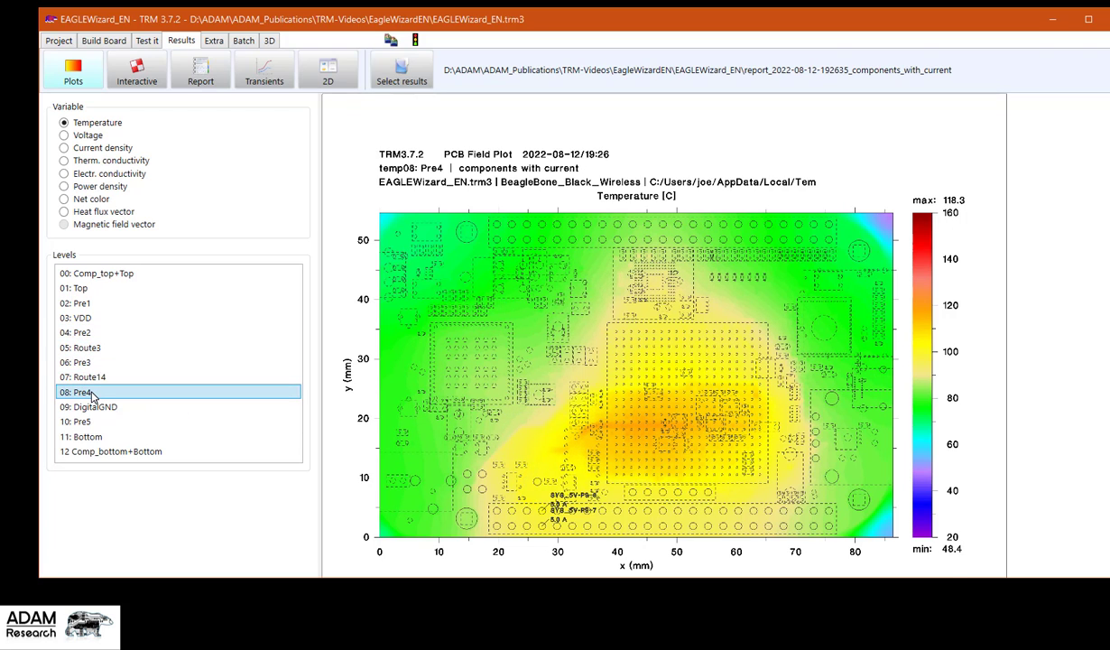
Open the results in the 2D postprocessing view, widen its window and apply Palette 4 to the temperature map
left_click(327, 76)
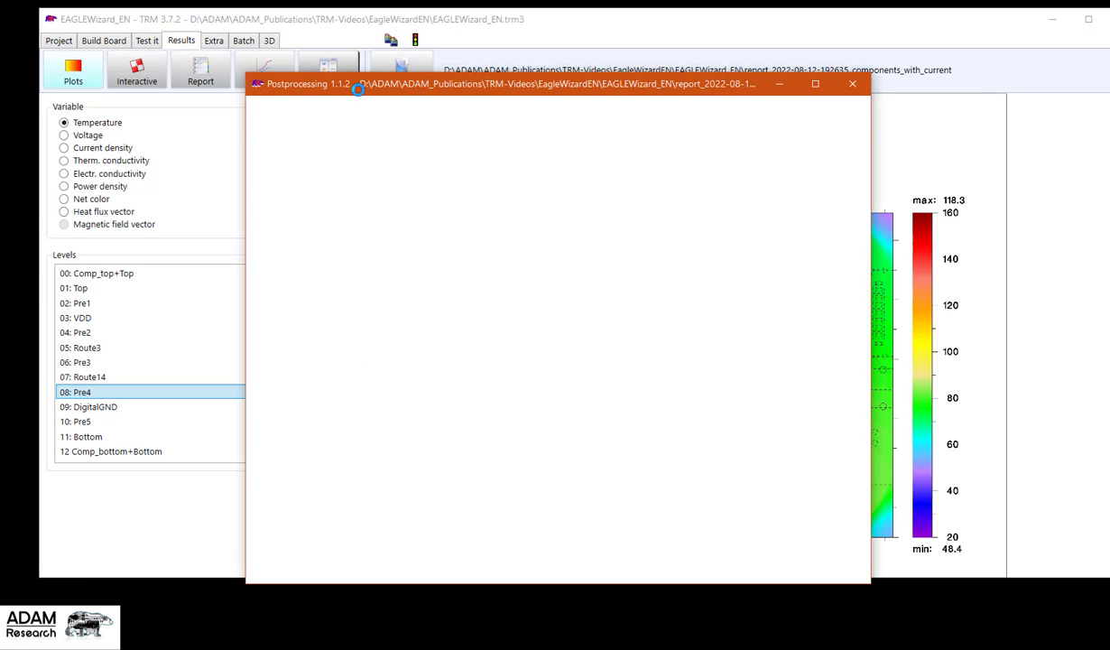
left_click_drag(359, 92, 307, 52)
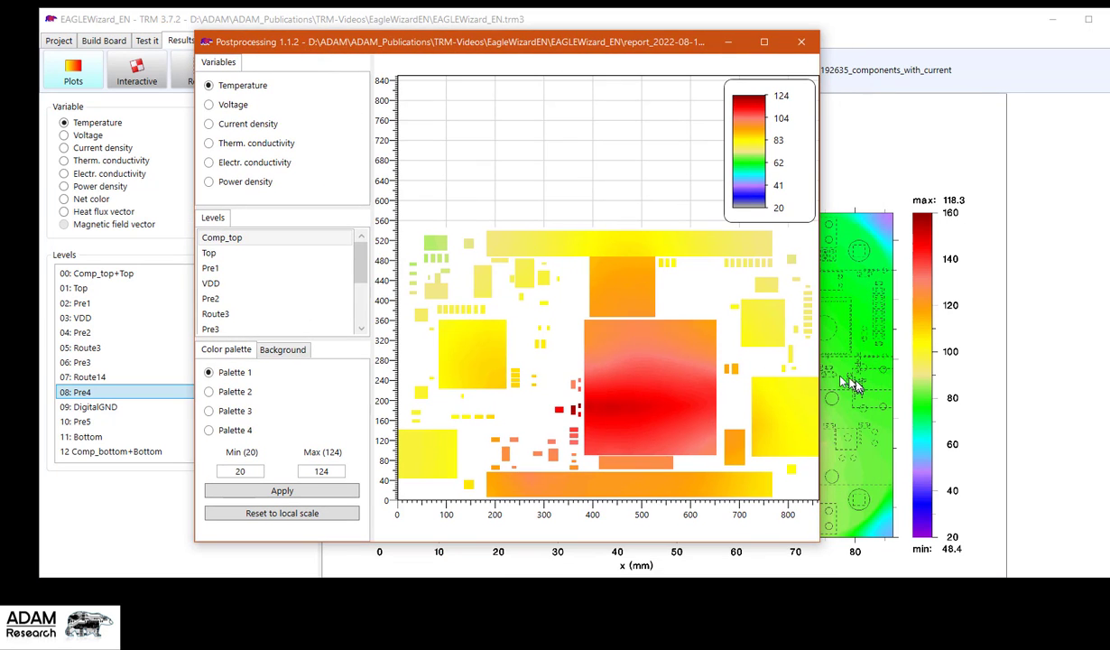
left_click_drag(819, 368, 966, 367)
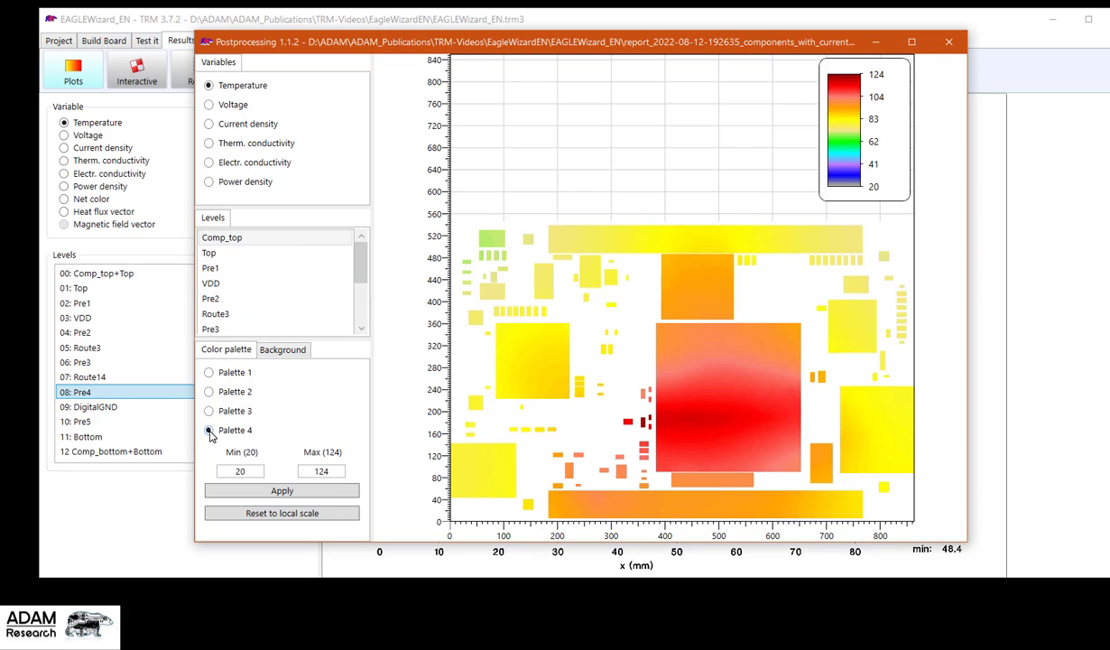
left_click(209, 432)
left_click(248, 492)
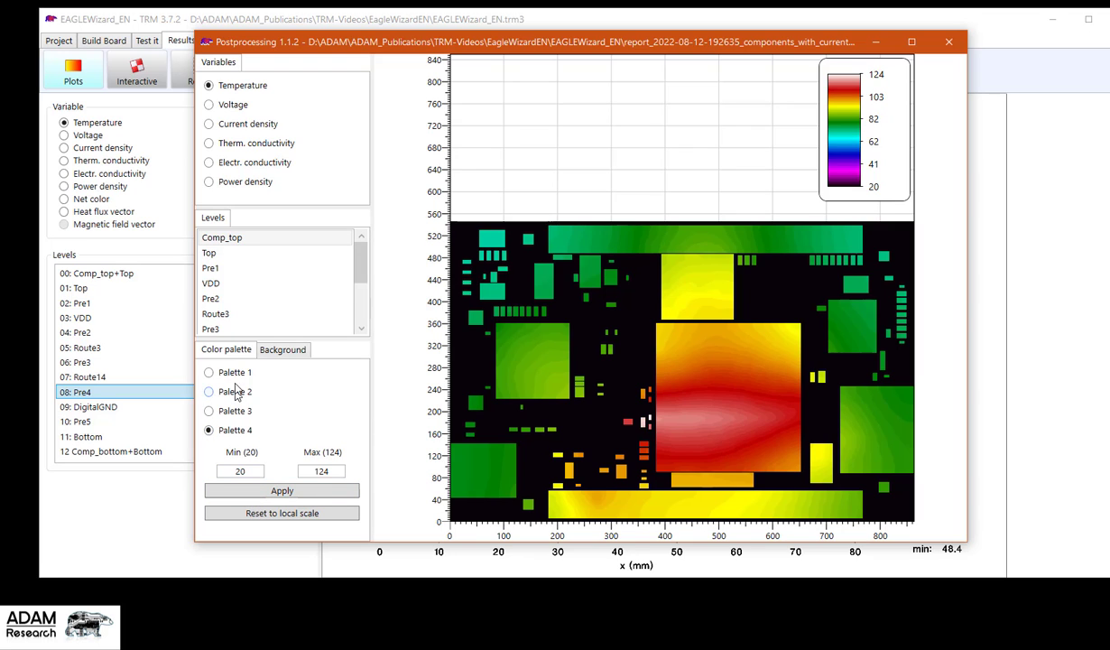
Show the 2D temperature maps of Top, VDD, Route3 and the lower levels in turn
left_click(210, 253)
left_click(269, 493)
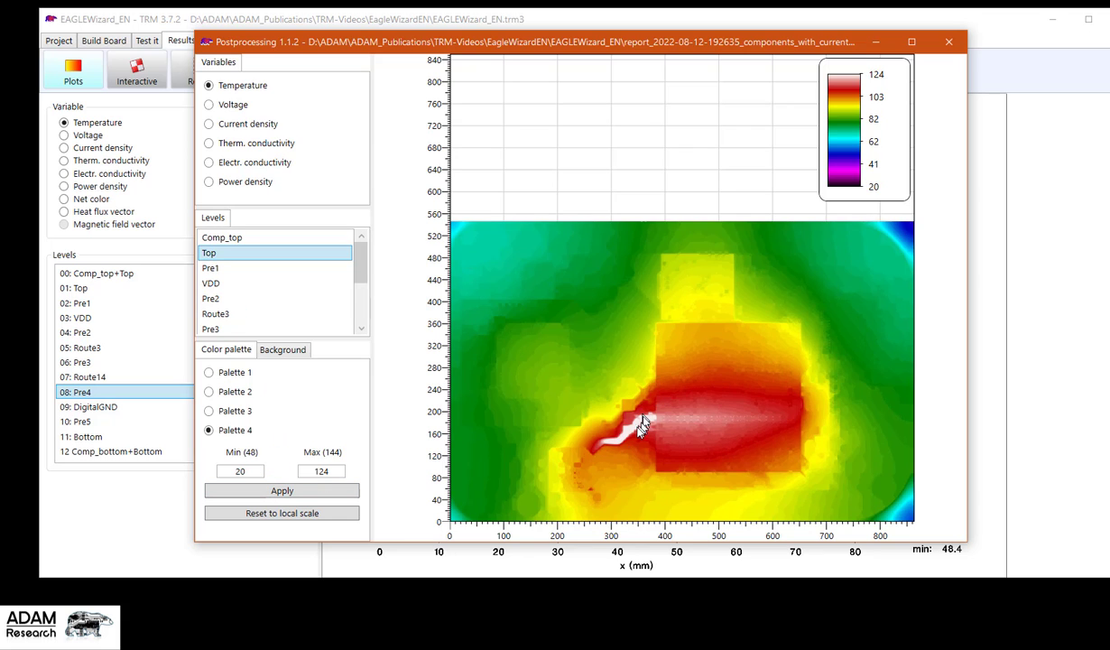
left_click(231, 285)
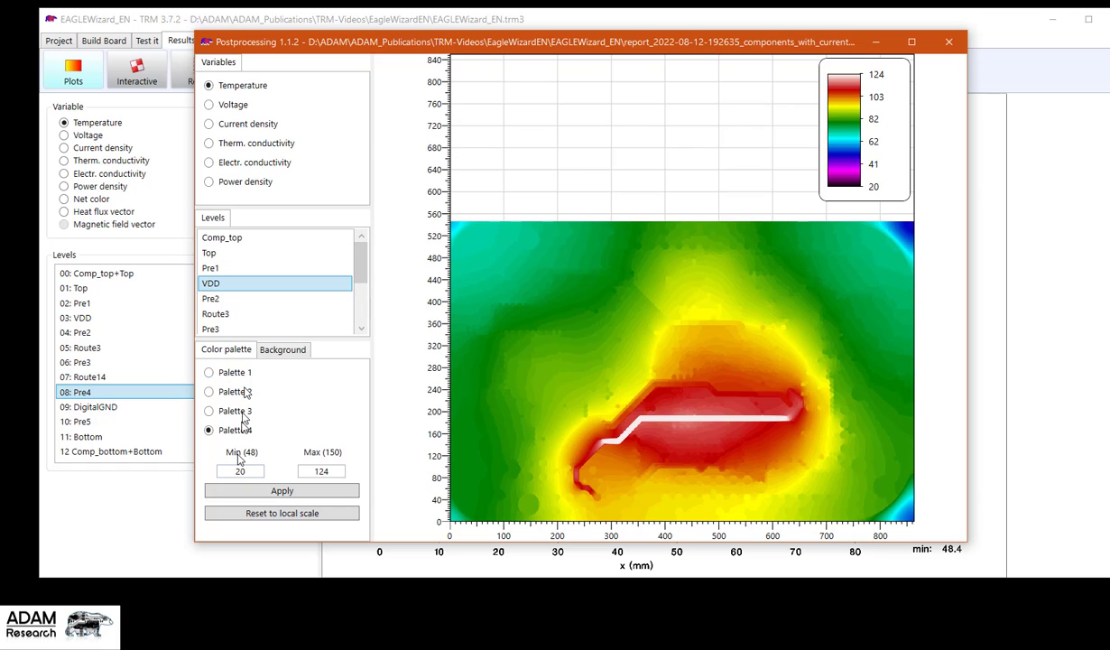
left_click(218, 313)
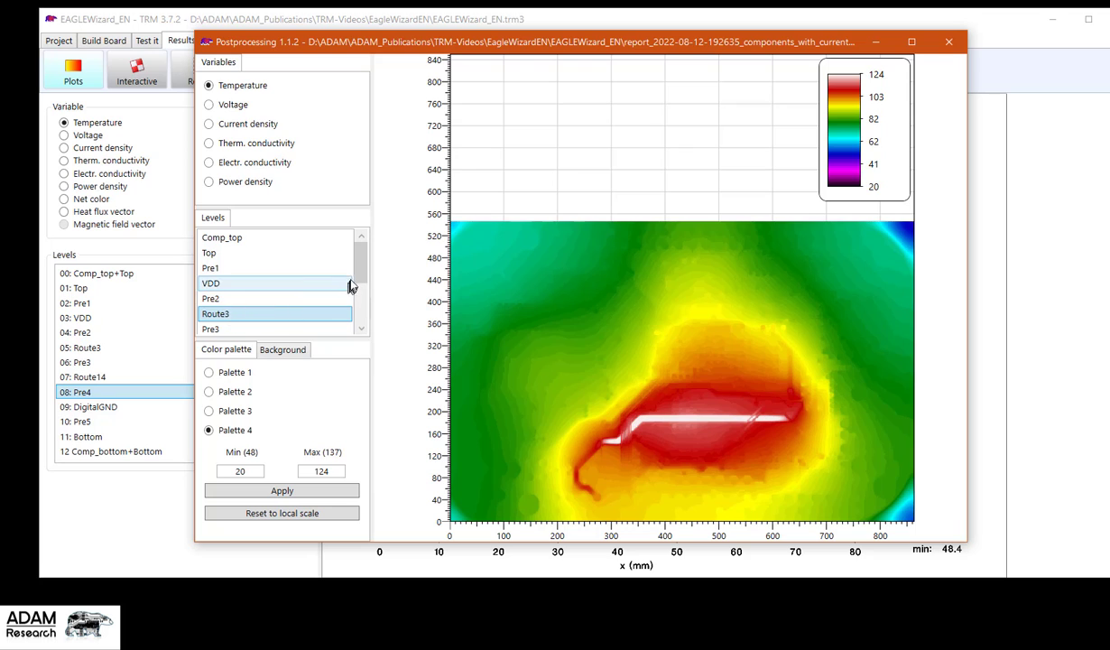
scroll(352, 284, "down", 2)
left_click(220, 256)
left_click(211, 307)
left_click(210, 329)
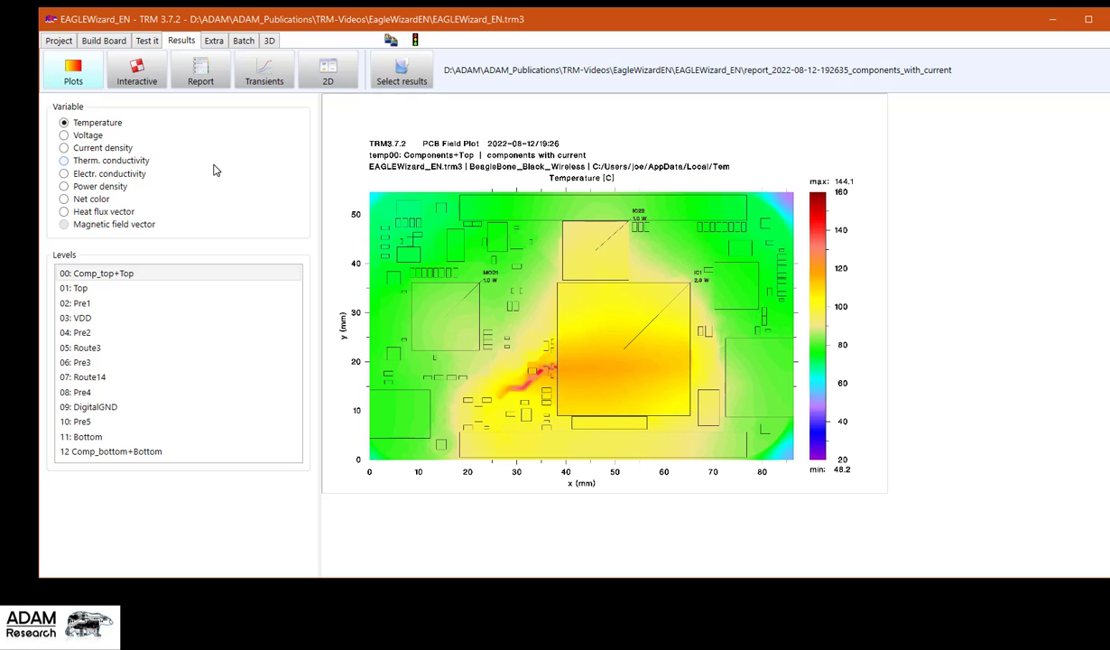
Open the calculation report and read through its run settings, environment, layer stack and the start of the load results
left_click(200, 70)
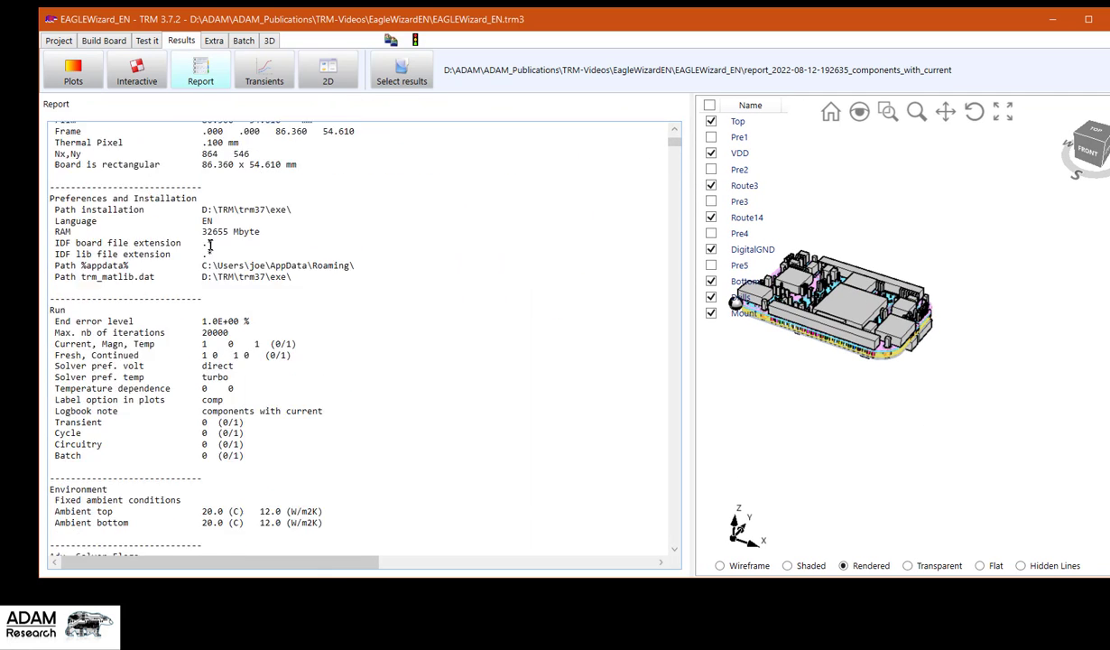
scroll(216, 243, "down", 10)
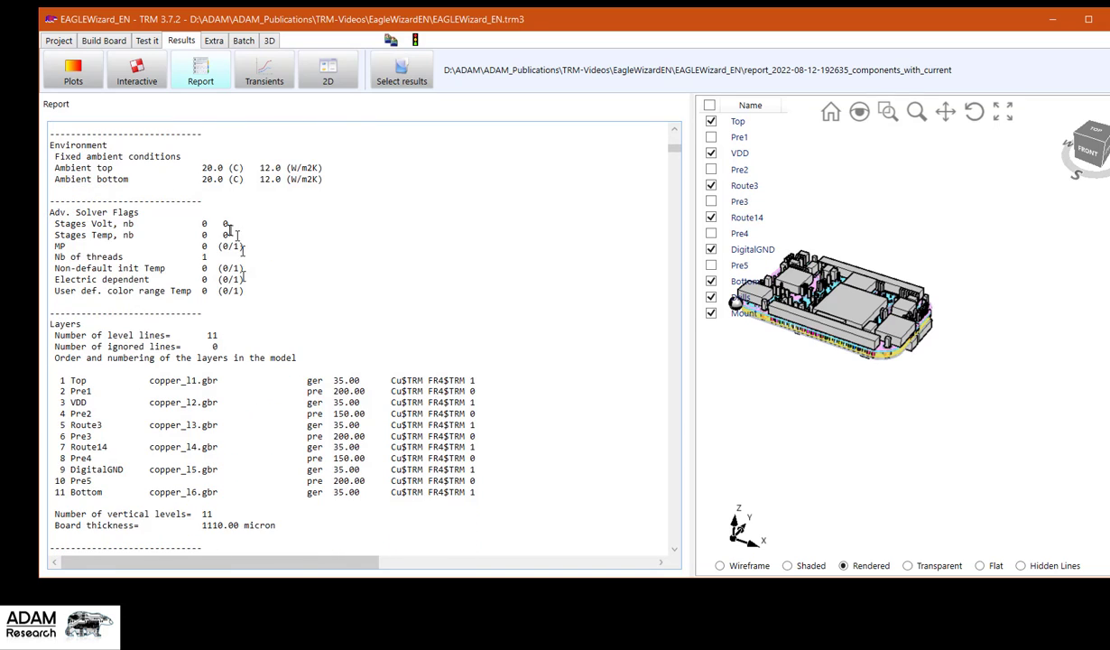
scroll(253, 295, "down", 1)
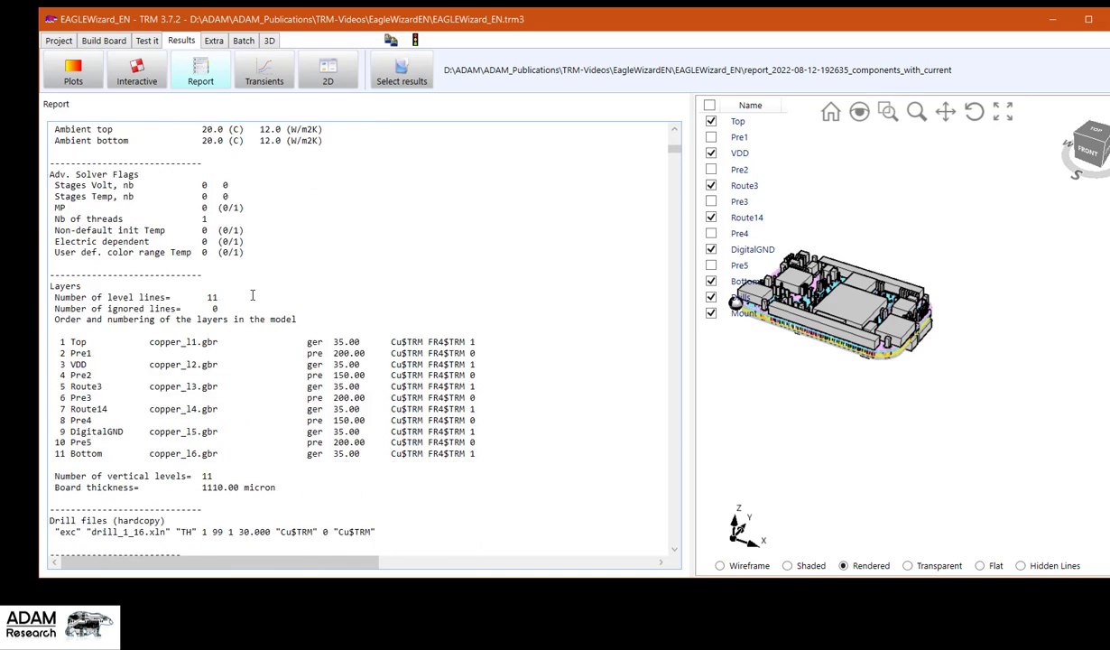
scroll(262, 315, "down", 7)
scroll(259, 229, "down", 7)
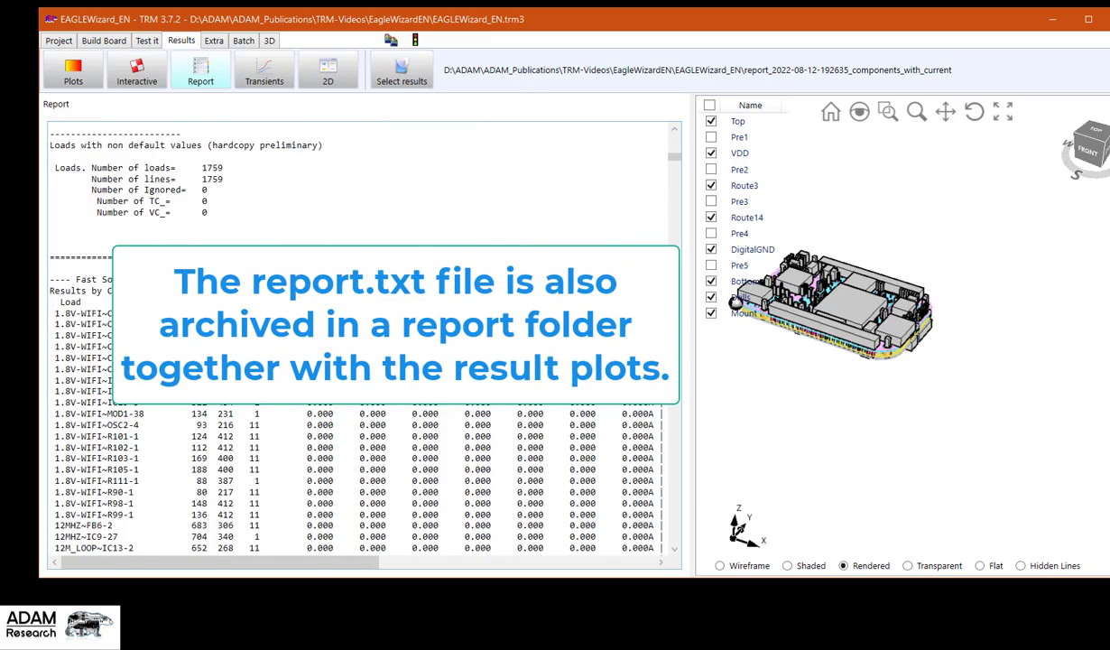
scroll(361, 343, "down", 5)
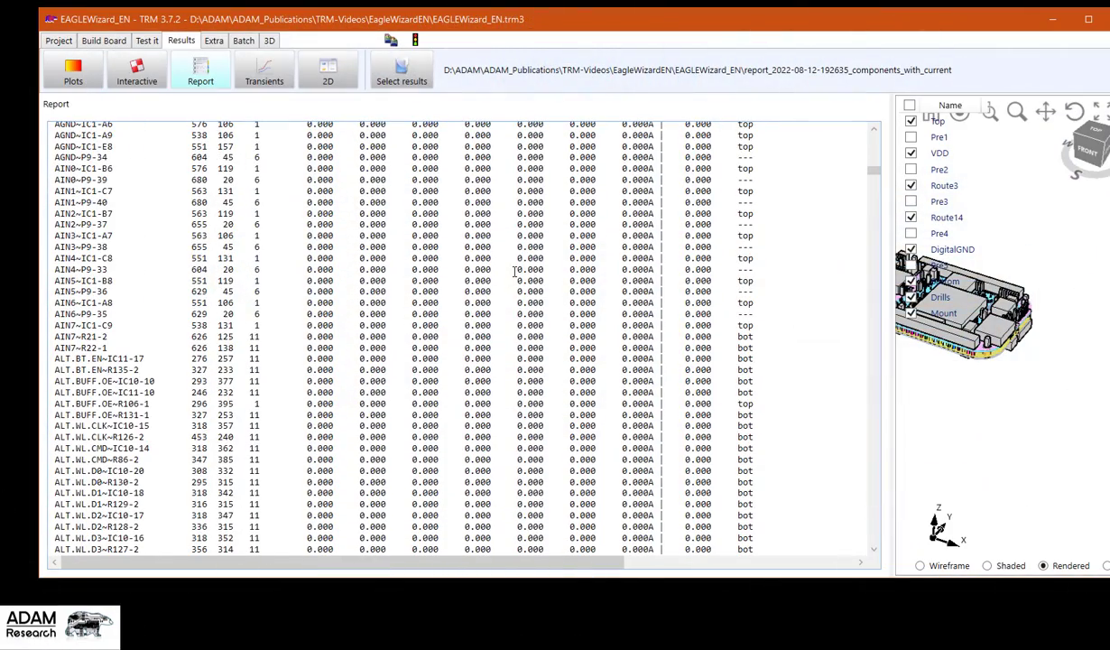
Examine the SYS_5V pin currents and voltages in the report, and the electric results per net
left_click_drag(874, 169, 872, 415)
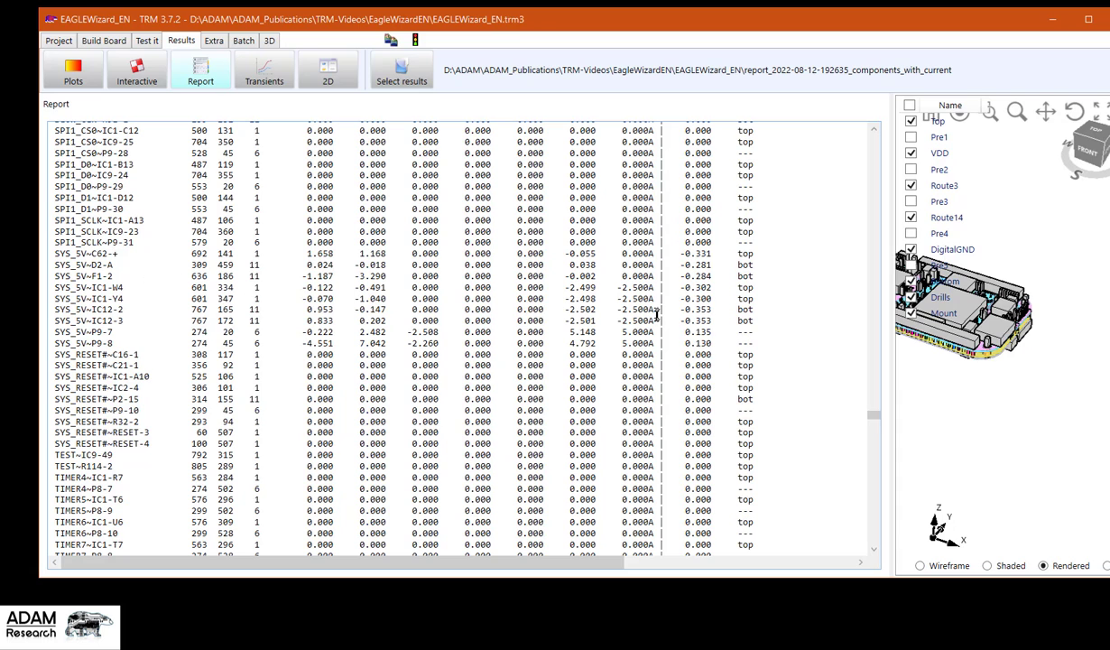
scroll(685, 280, "down", 2)
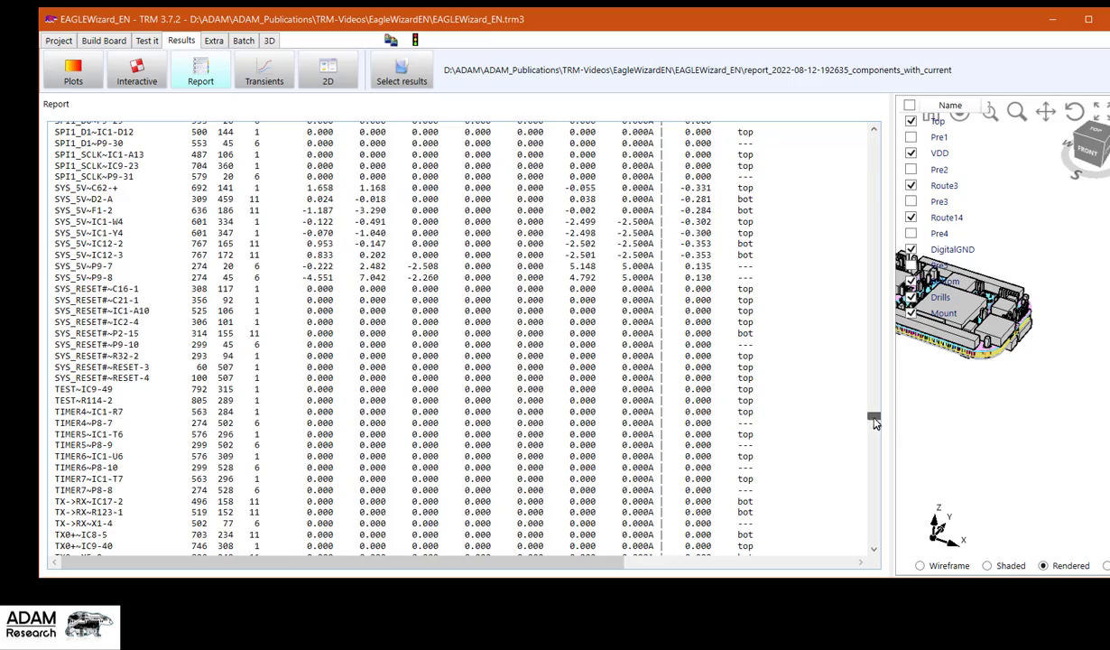
left_click_drag(873, 418, 885, 488)
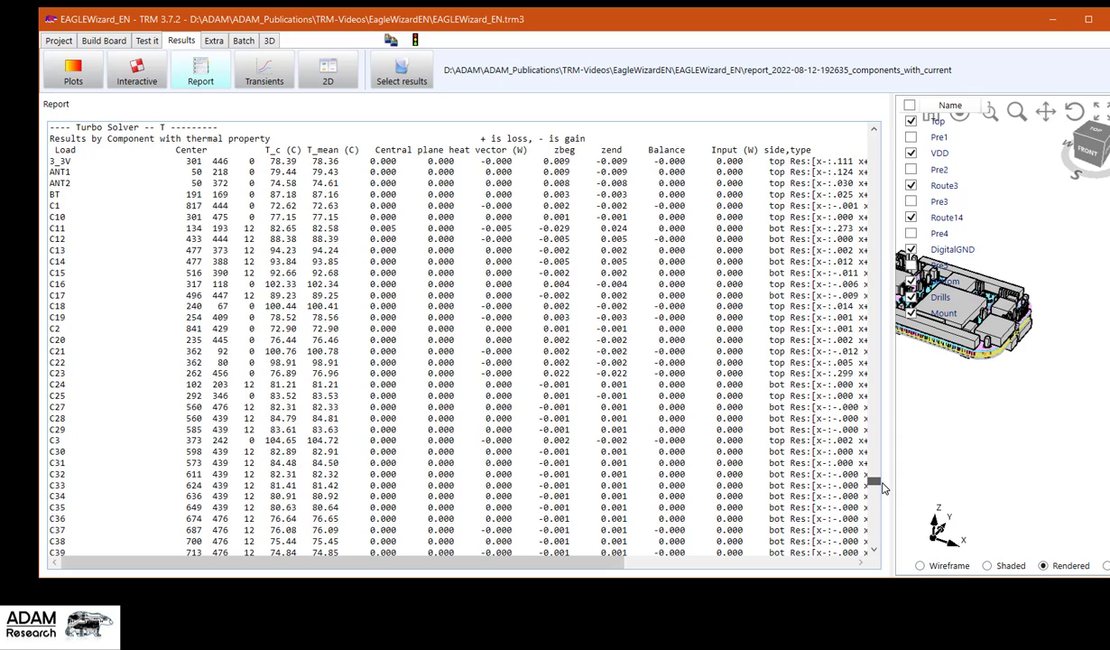
scroll(317, 265, "up", 3)
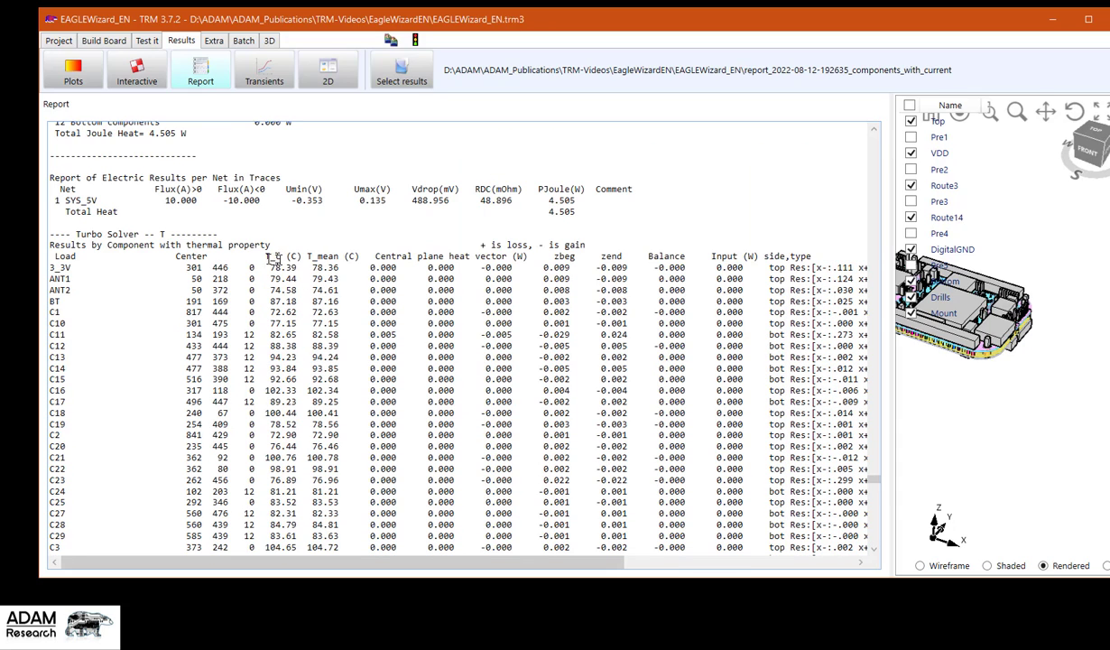
Read the component temperatures in the Turbo Solver results and go on to the final summary of the report
scroll(325, 264, "down", 9)
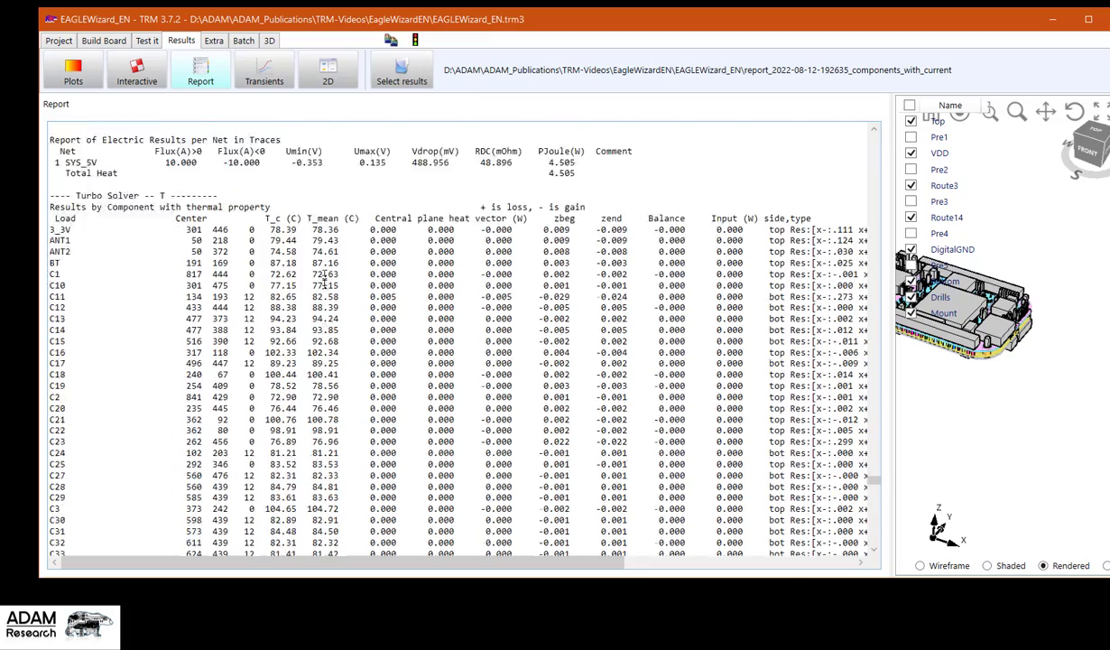
scroll(323, 285, "down", 20)
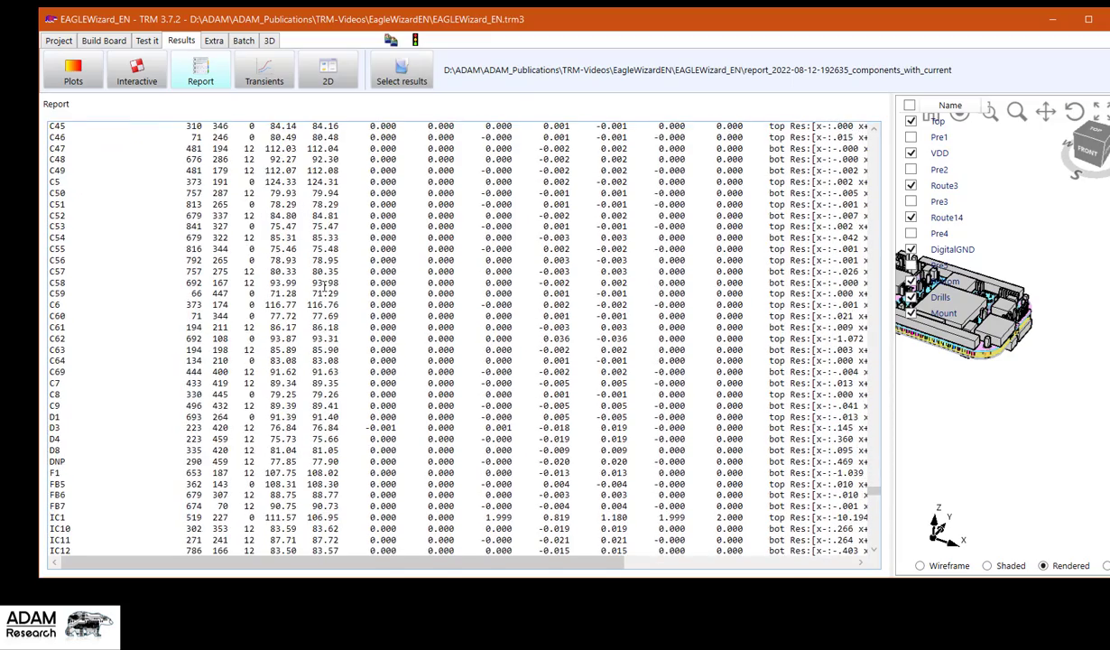
scroll(327, 297, "down", 15)
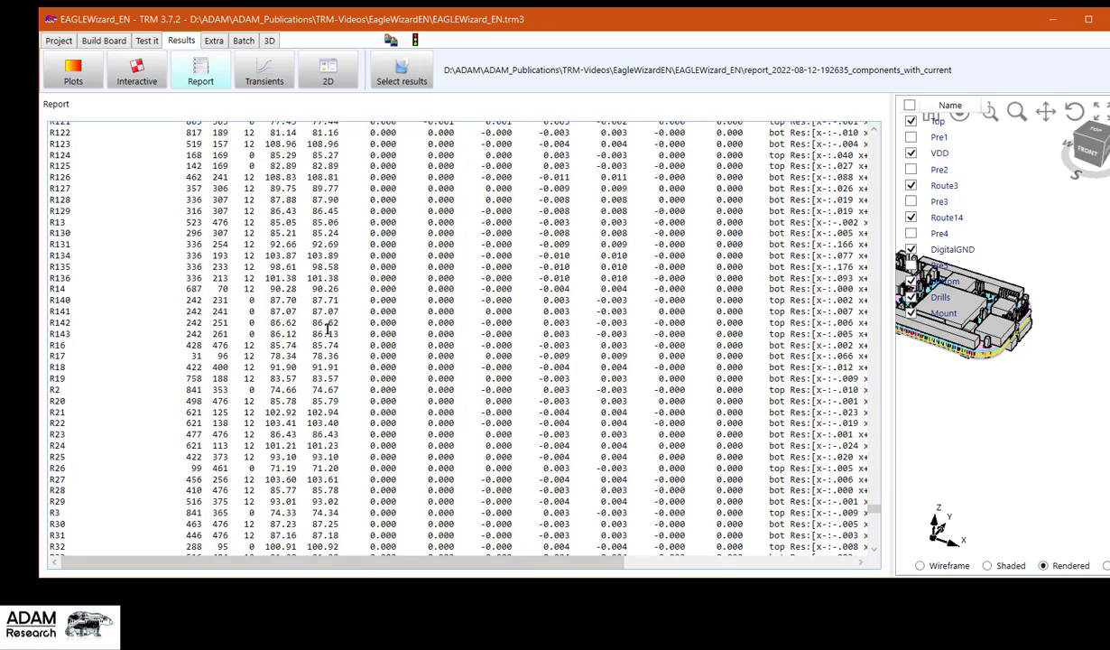
scroll(330, 330, "down", 15)
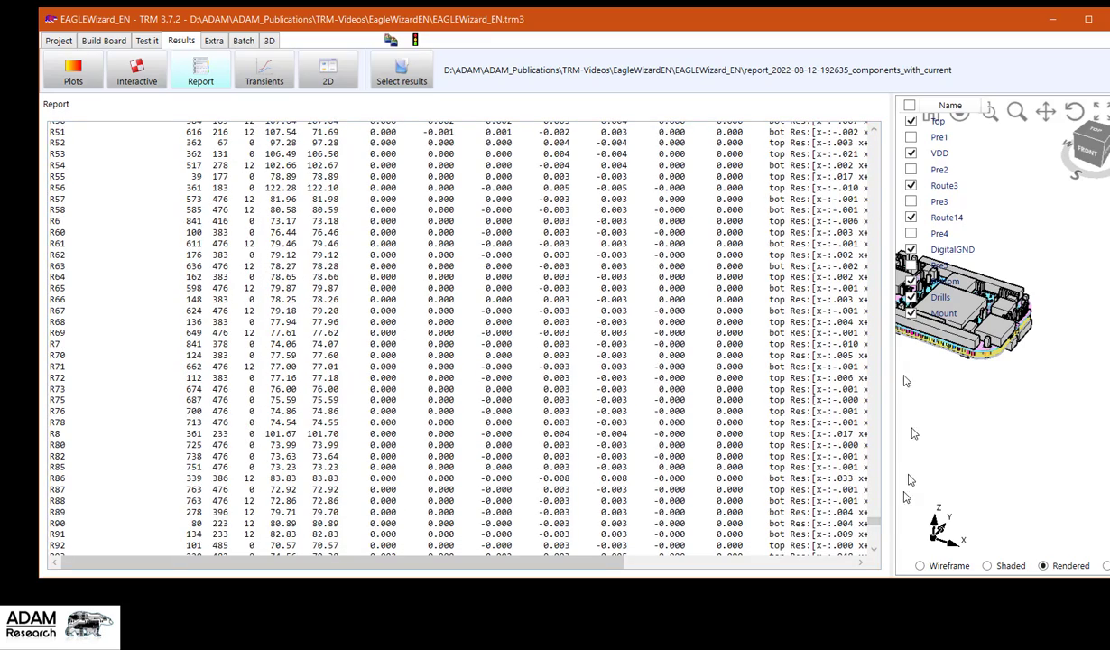
left_click_drag(873, 522, 878, 549)
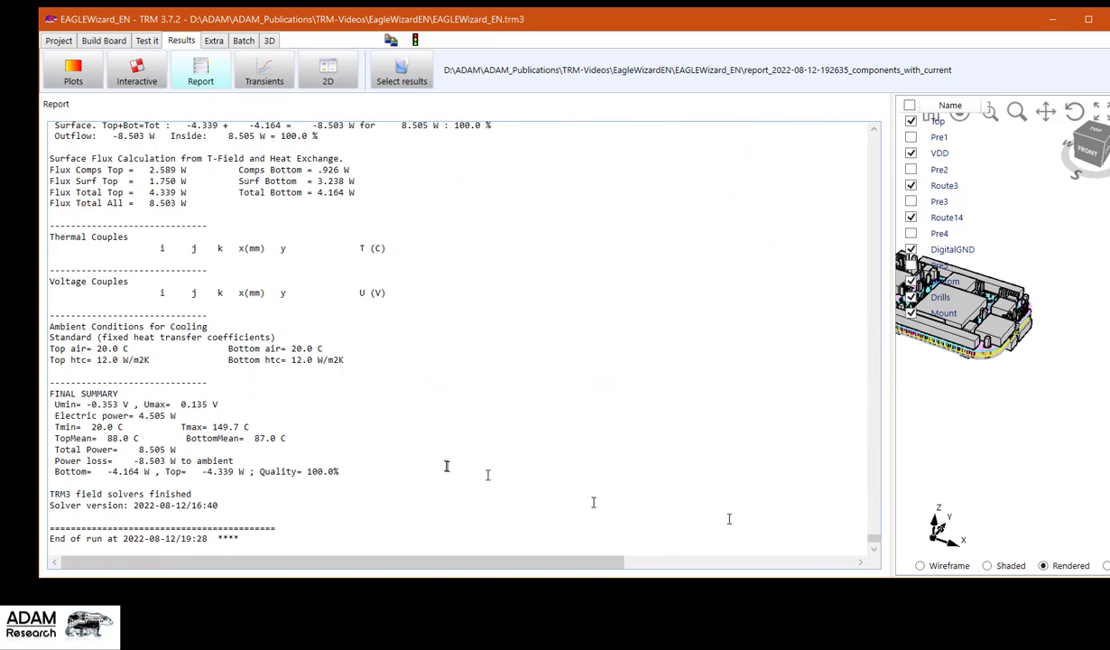